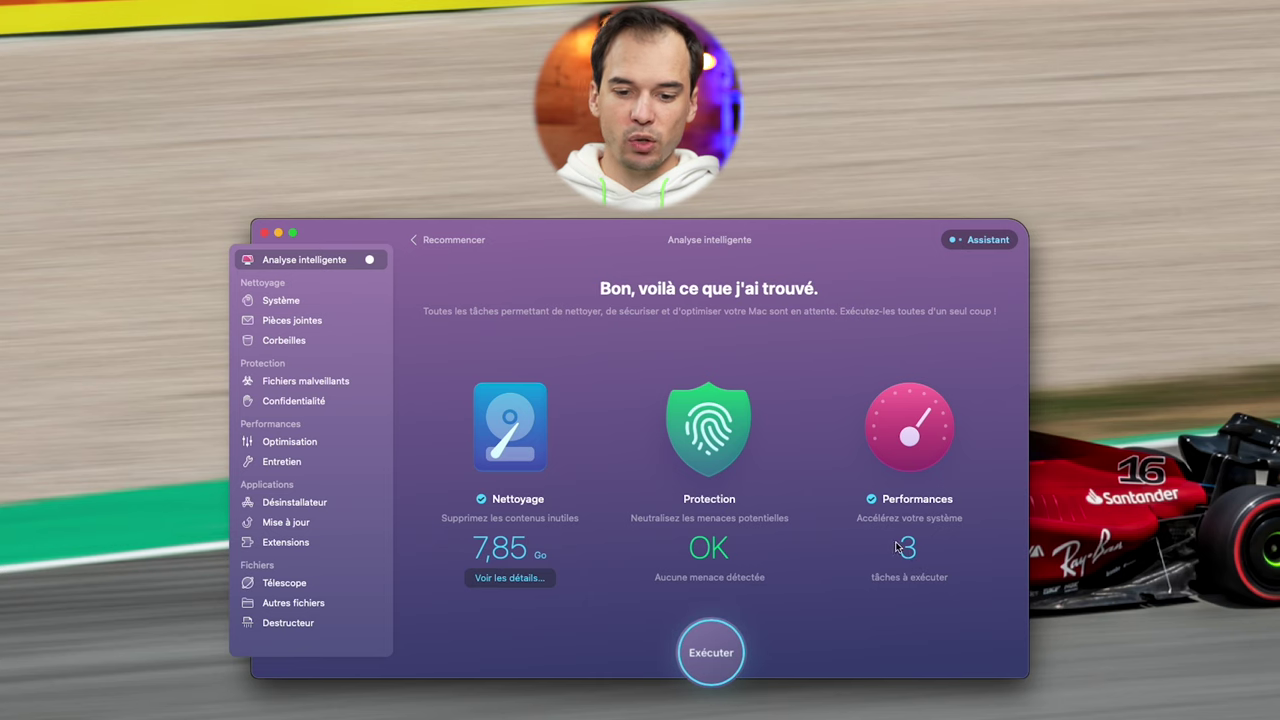
- Run all the pending smart scan tasks and analyse Macintosh HD with Télescope
{"action": "left_click", "coordinate": [714, 653]}
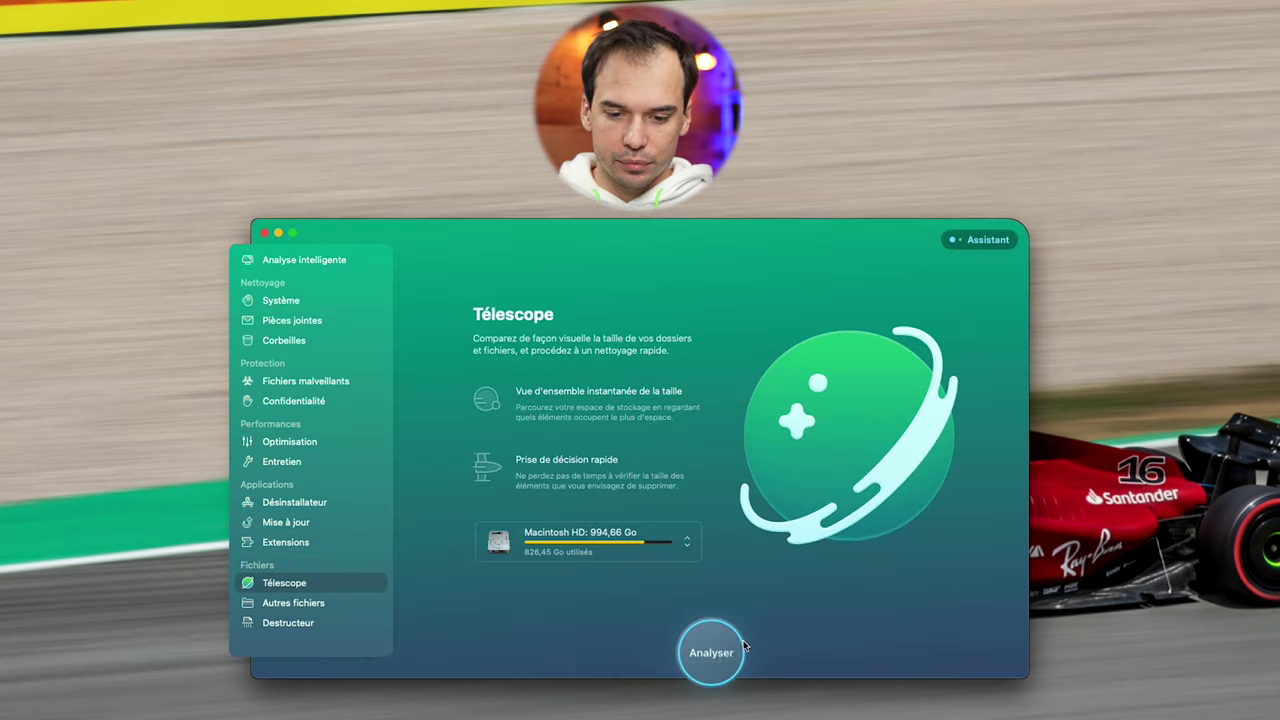
{"action": "left_click", "coordinate": [743, 646]}
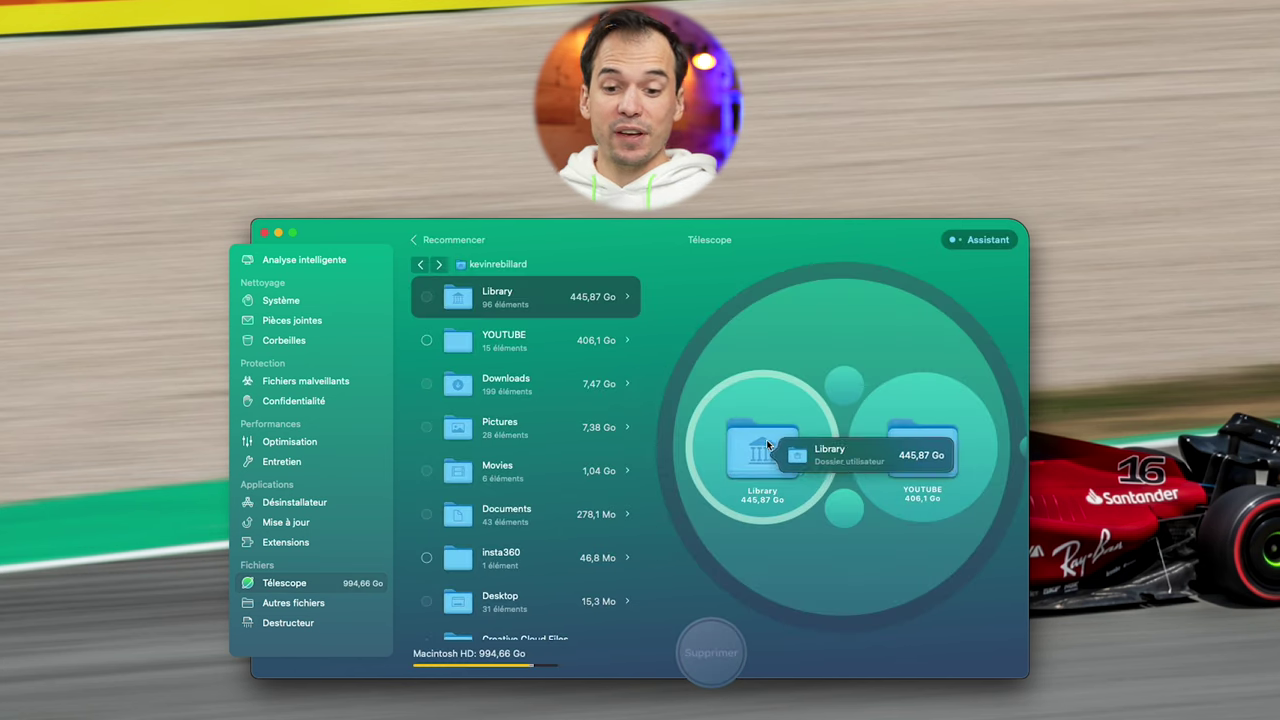
- Delete the 23.0 folder from the Adobe After Effects cache inside the user's Library Caches folder
{"action": "left_click", "coordinate": [781, 444]}
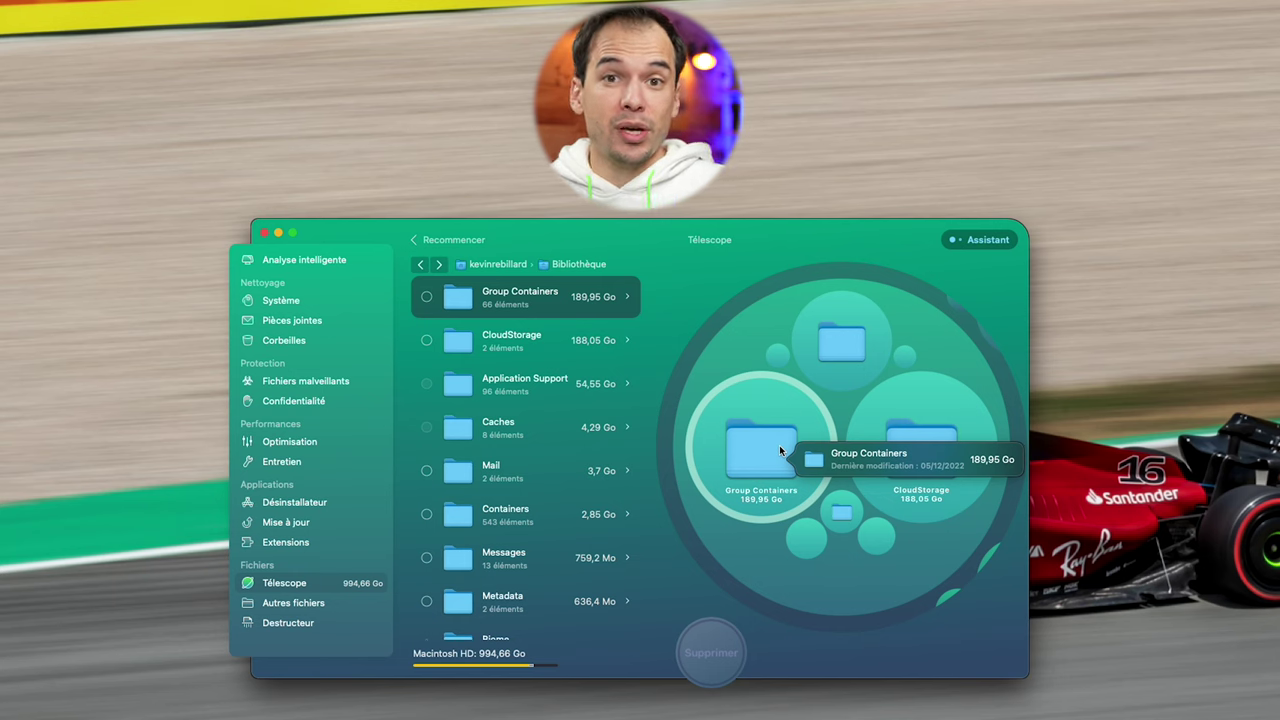
{"action": "left_click", "coordinate": [841, 512]}
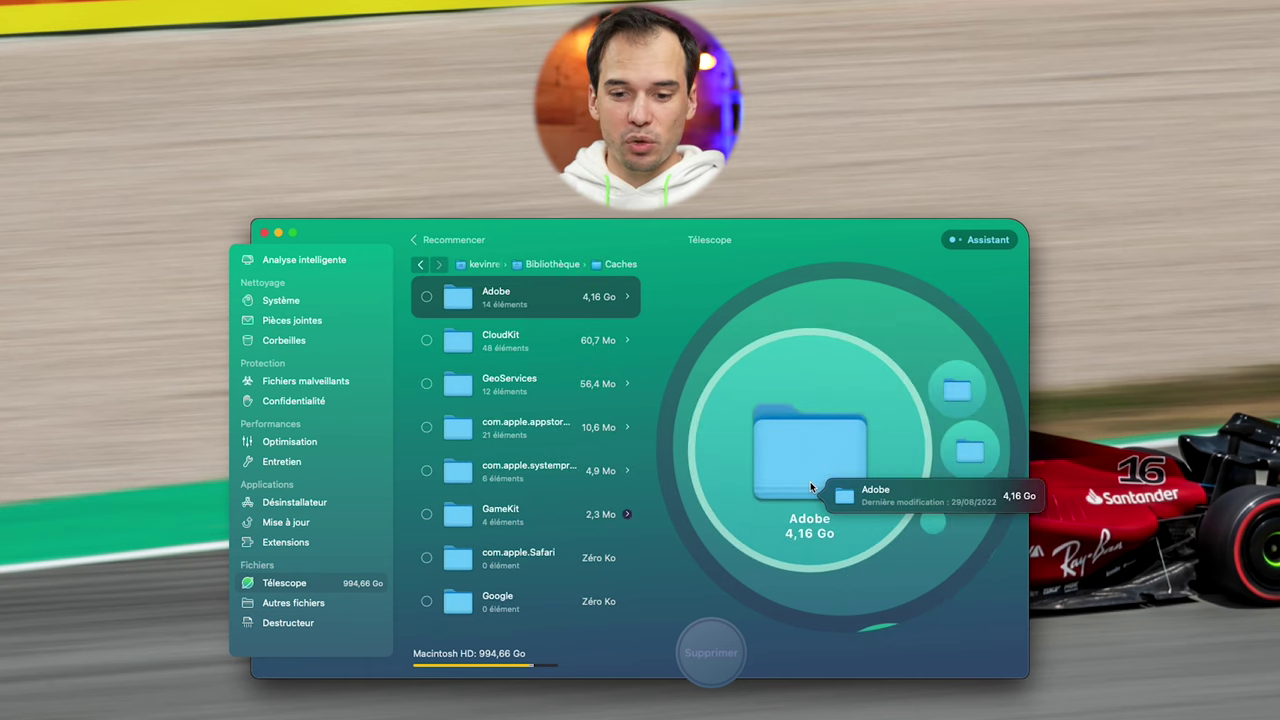
{"action": "left_click", "coordinate": [810, 481]}
{"action": "left_click", "coordinate": [426, 296]}
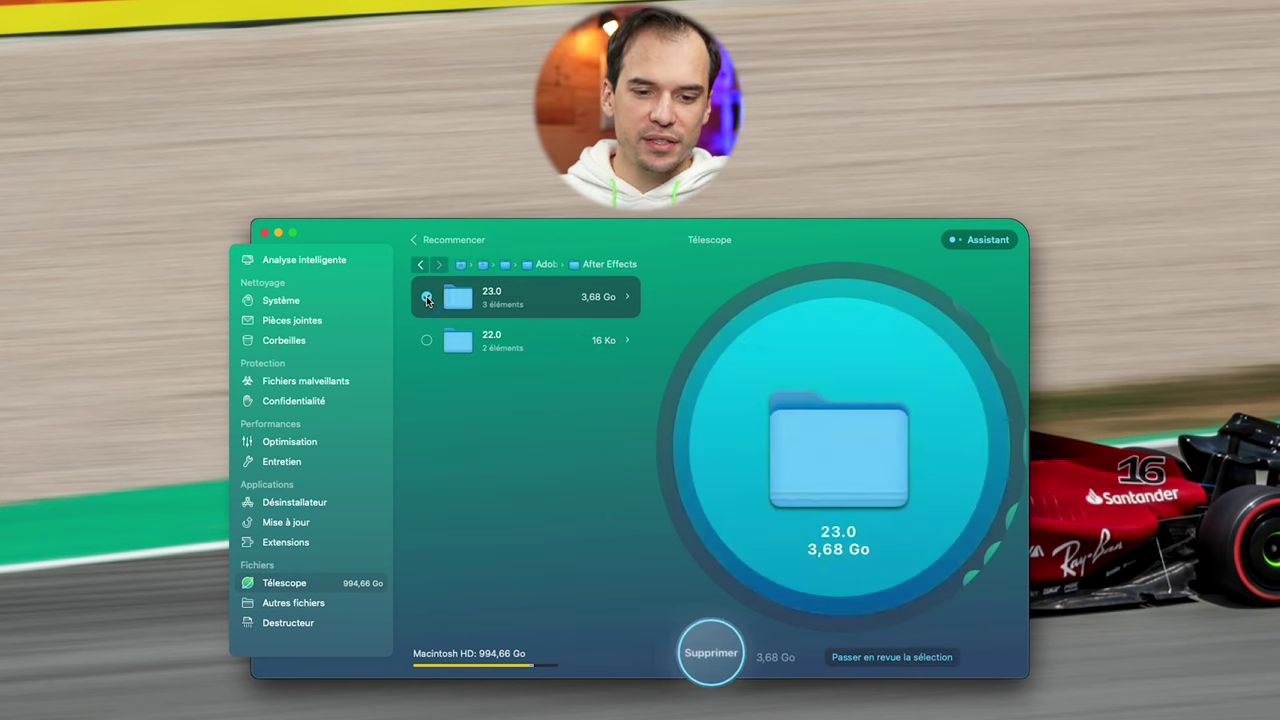
{"action": "left_click", "coordinate": [711, 653]}
{"action": "left_click", "coordinate": [871, 557]}
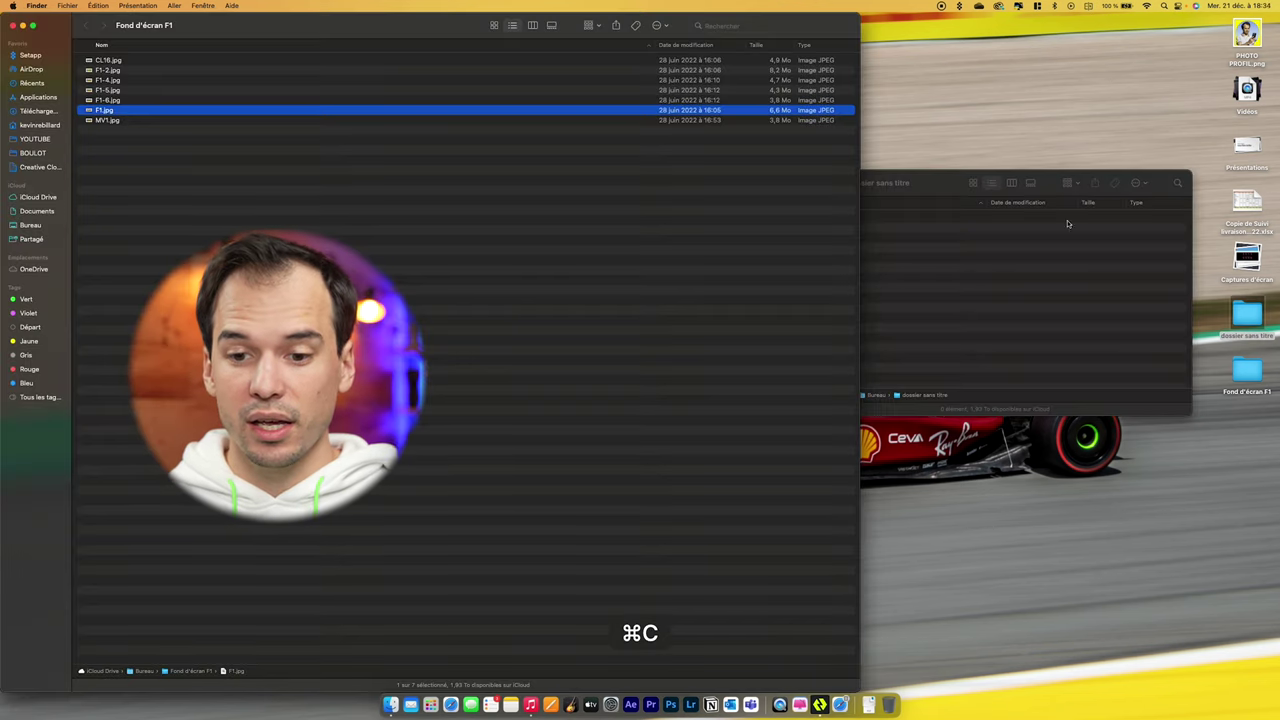
- Switch to Finder, paste the copied F1.jpg into the dossier sans titre folder and delete that pasted copy
{"action": "left_click", "coordinate": [1004, 321]}
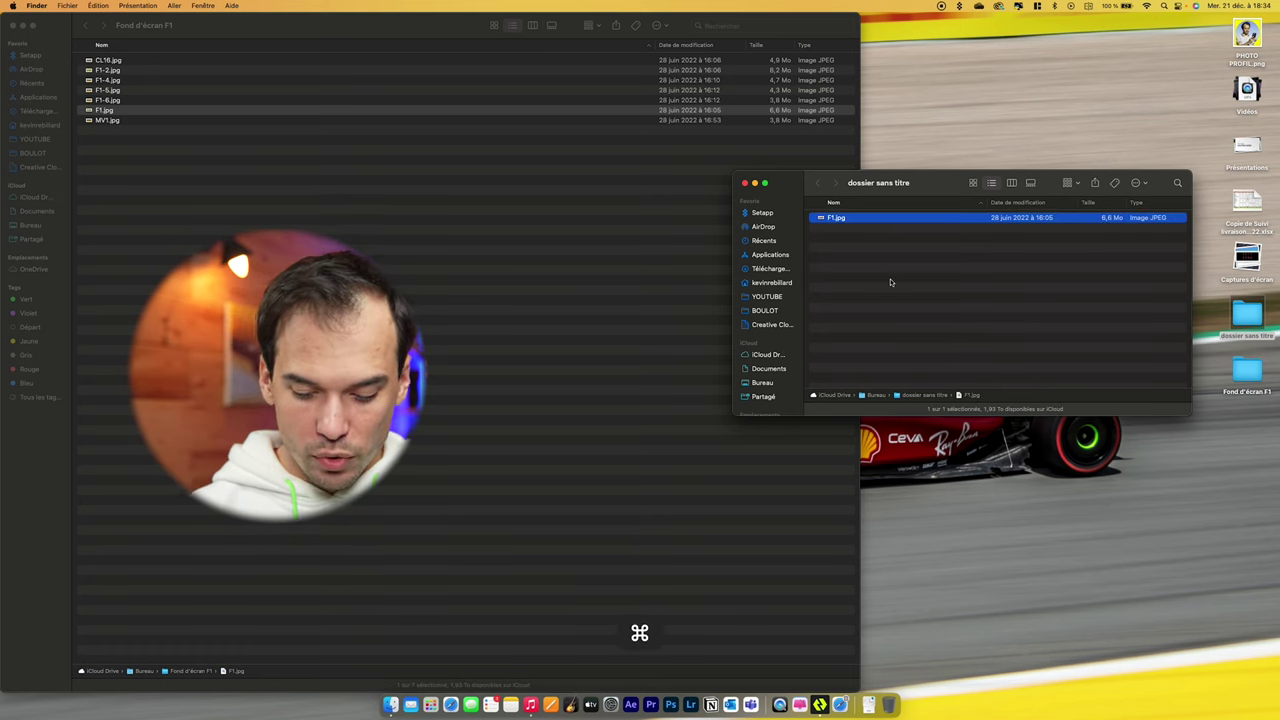
{"action": "key", "text": "super+BackSpace"}
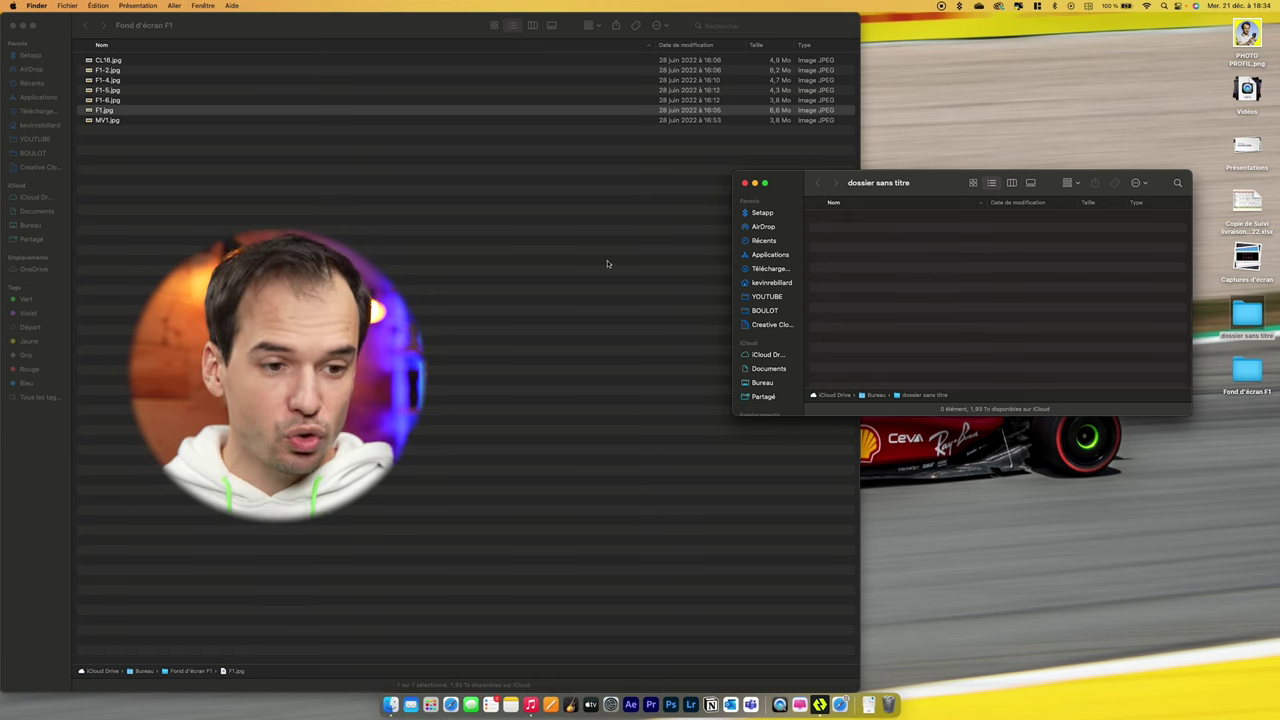
- Copy F1.jpg from the Fond d'écran F1 folder directly into the dossier sans titre folder
{"action": "left_click_drag", "start_coordinate": [128, 114], "coordinate": [158, 122]}
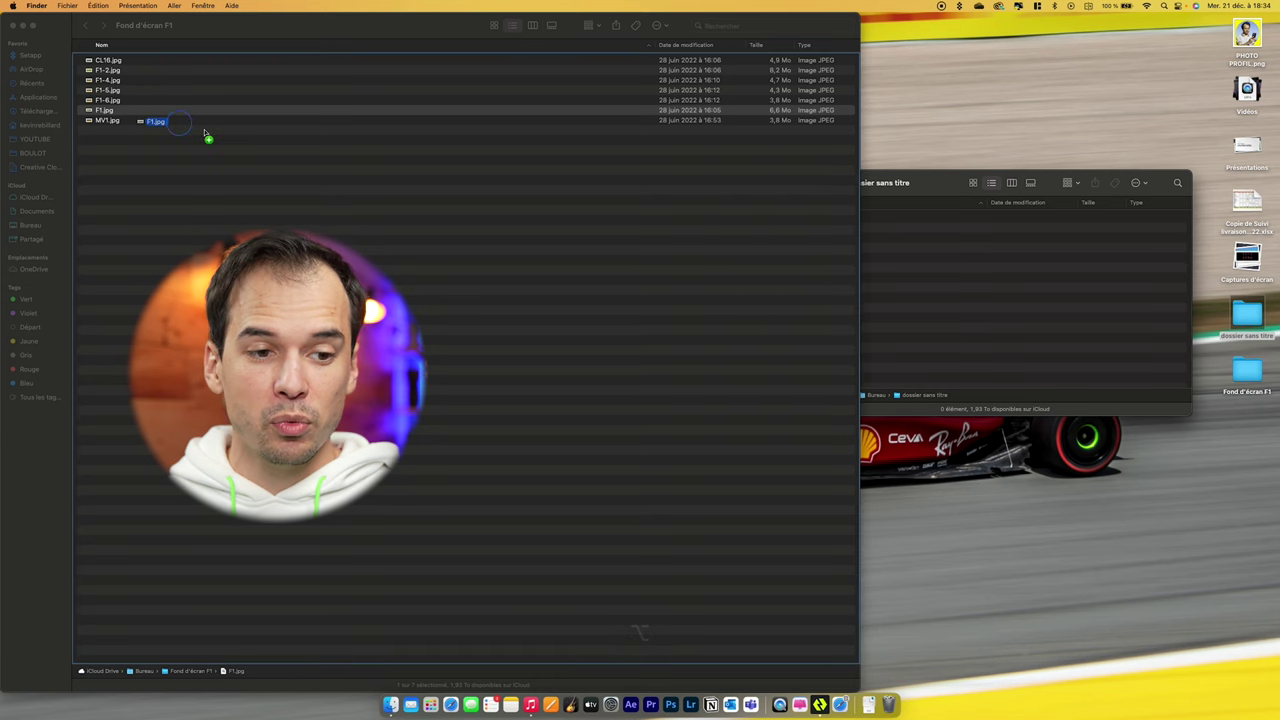
{"action": "left_click_drag", "start_coordinate": [543, 244], "coordinate": [993, 287]}
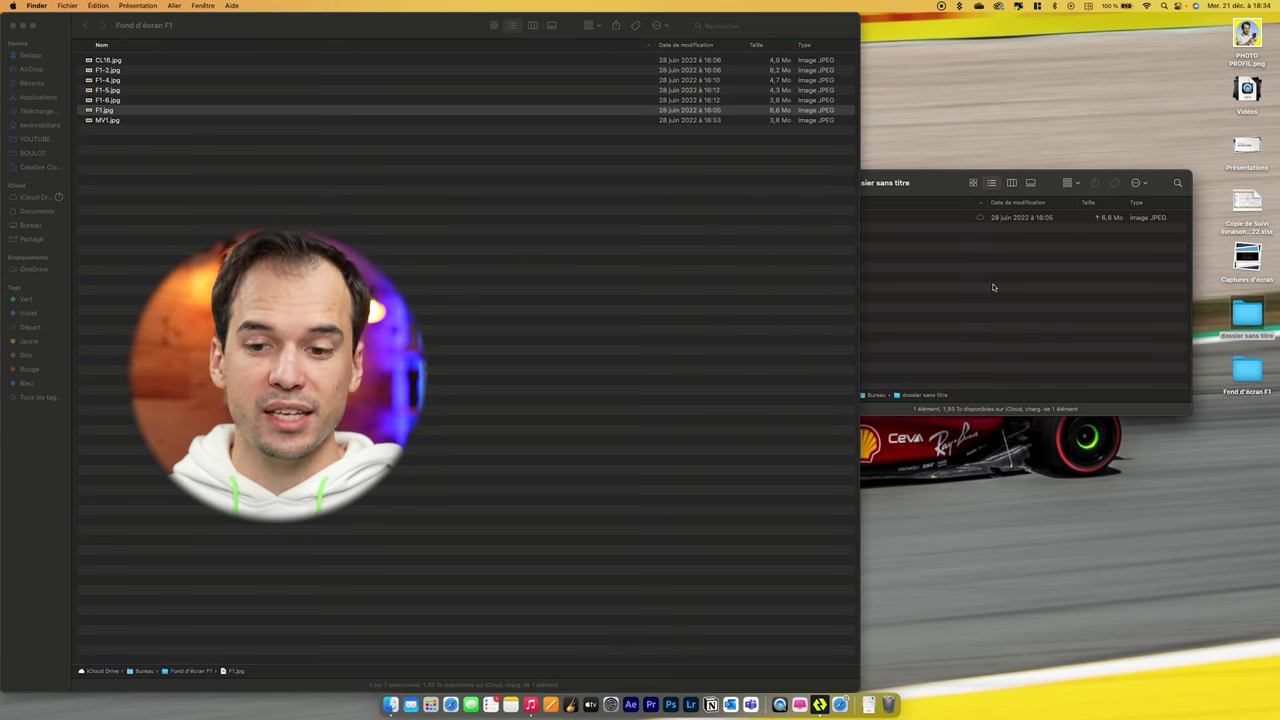
{"action": "left_click", "coordinate": [993, 287]}
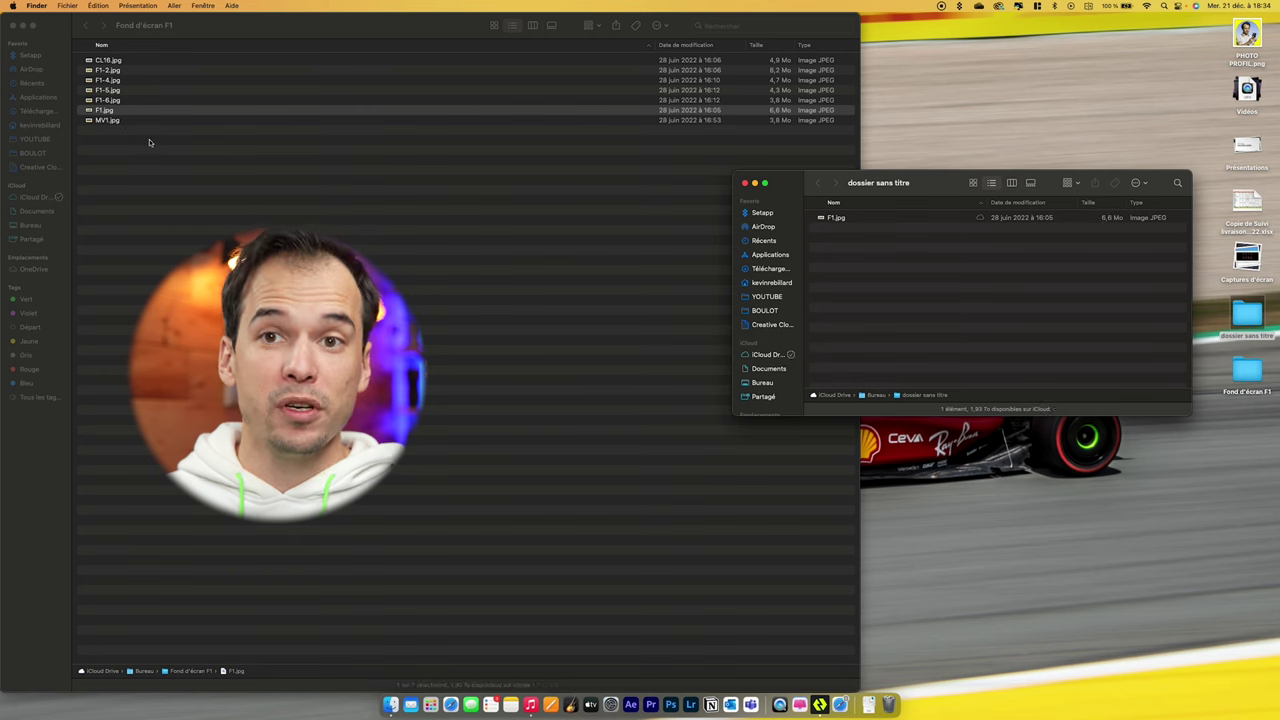
- Duplicate F1.jpg inside the Fond d'écran F1 folder and delete the duplicate
{"action": "left_click", "coordinate": [134, 111]}
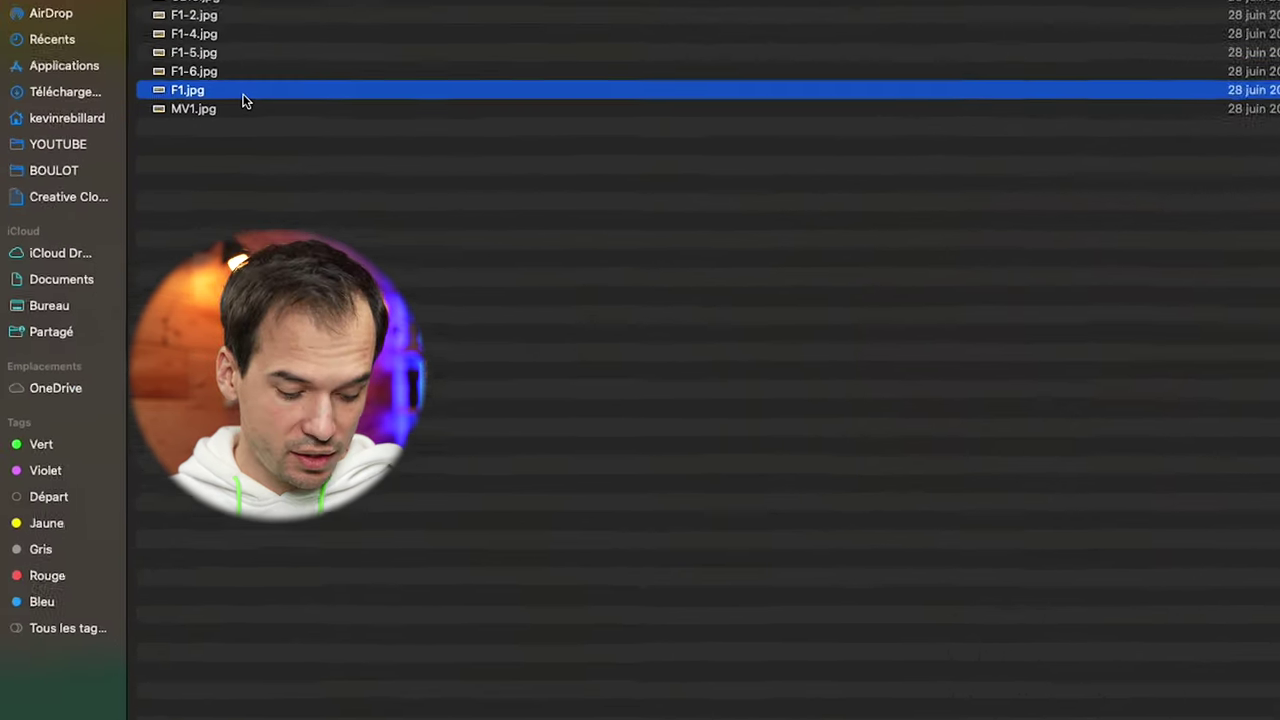
{"action": "left_click_drag", "start_coordinate": [258, 91], "coordinate": [277, 169]}
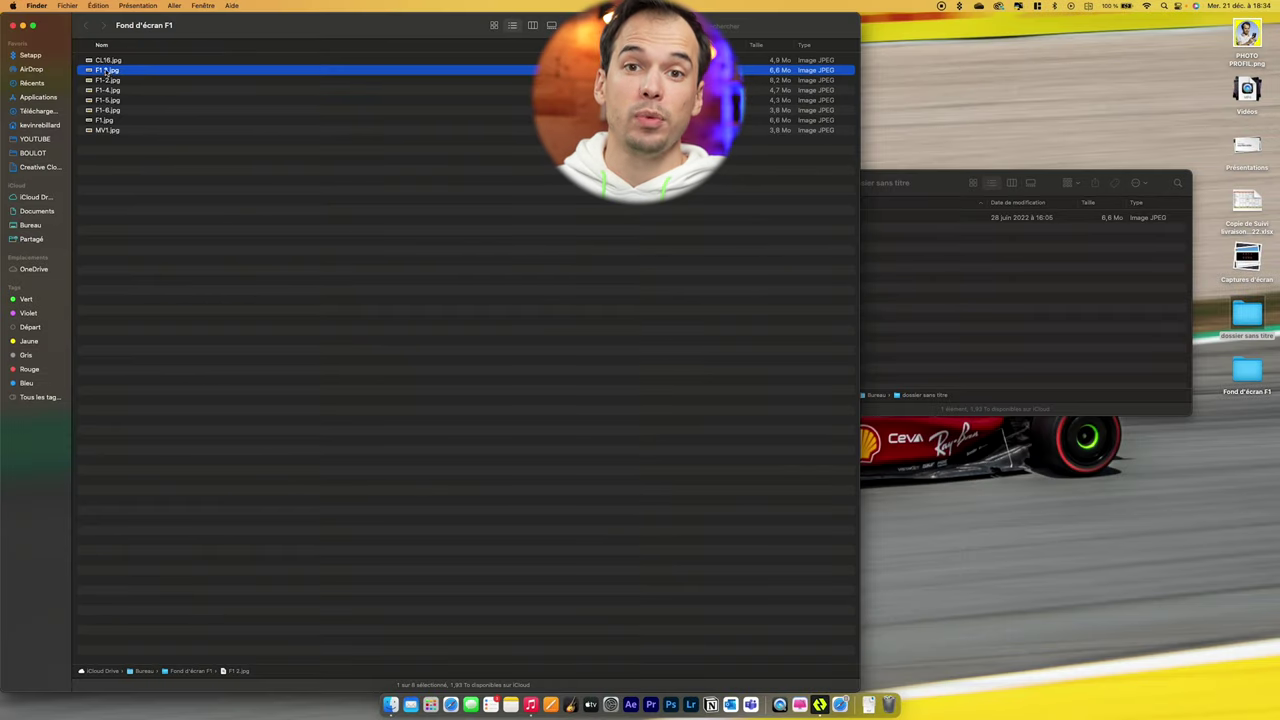
{"action": "key", "text": "super+BackSpace"}
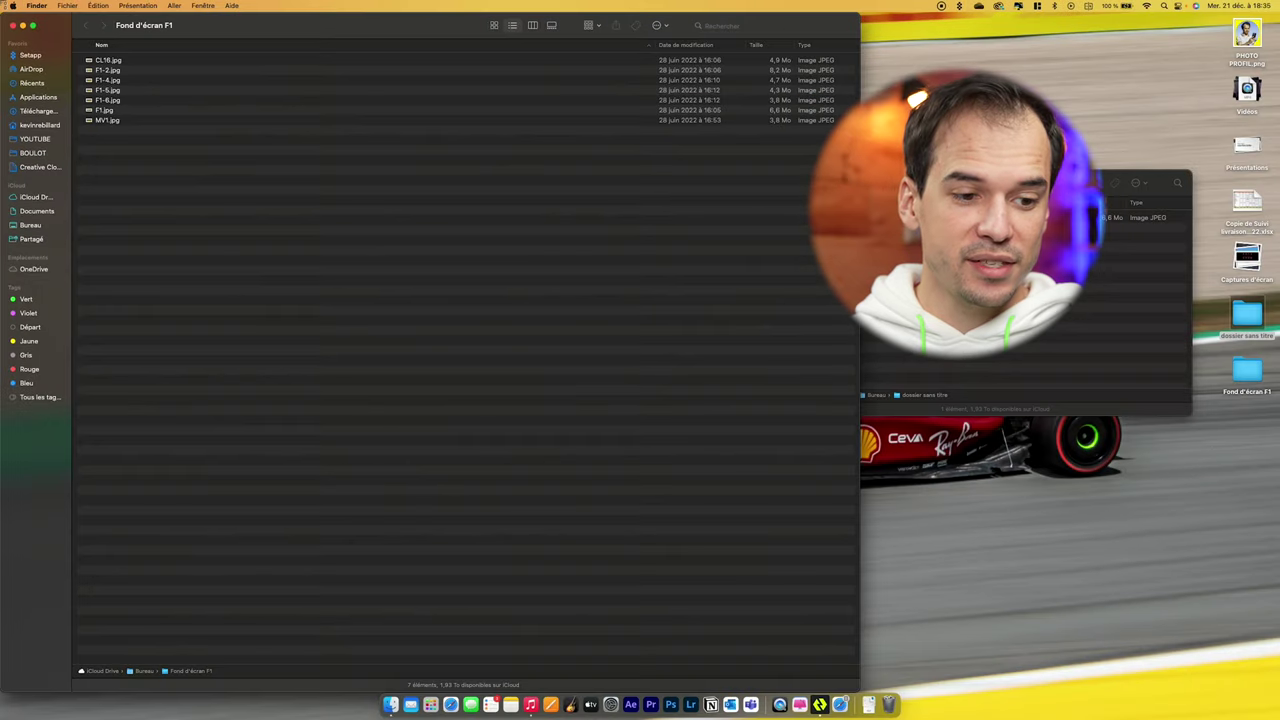
- Capture the whole screen and save the screenshot to the clipboard
{"action": "left_click_drag", "start_coordinate": [1, 1], "coordinate": [1279, 719]}
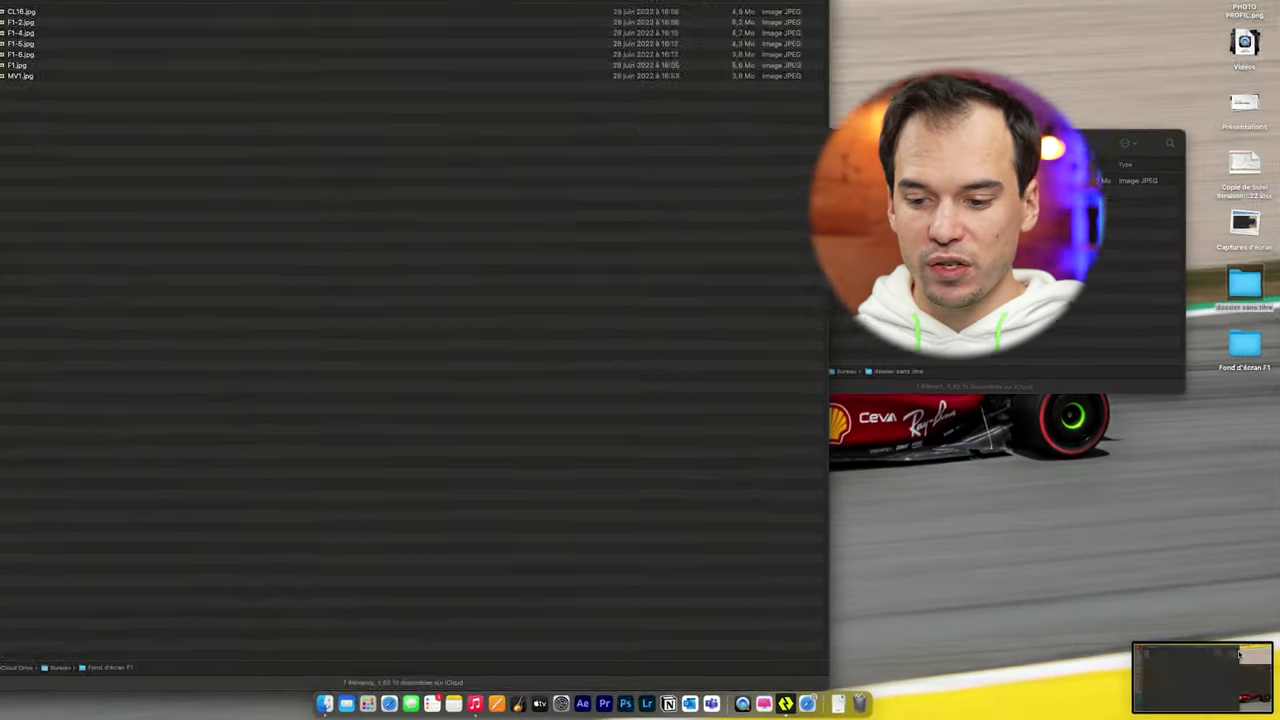
{"action": "right_click", "coordinate": [1191, 676]}
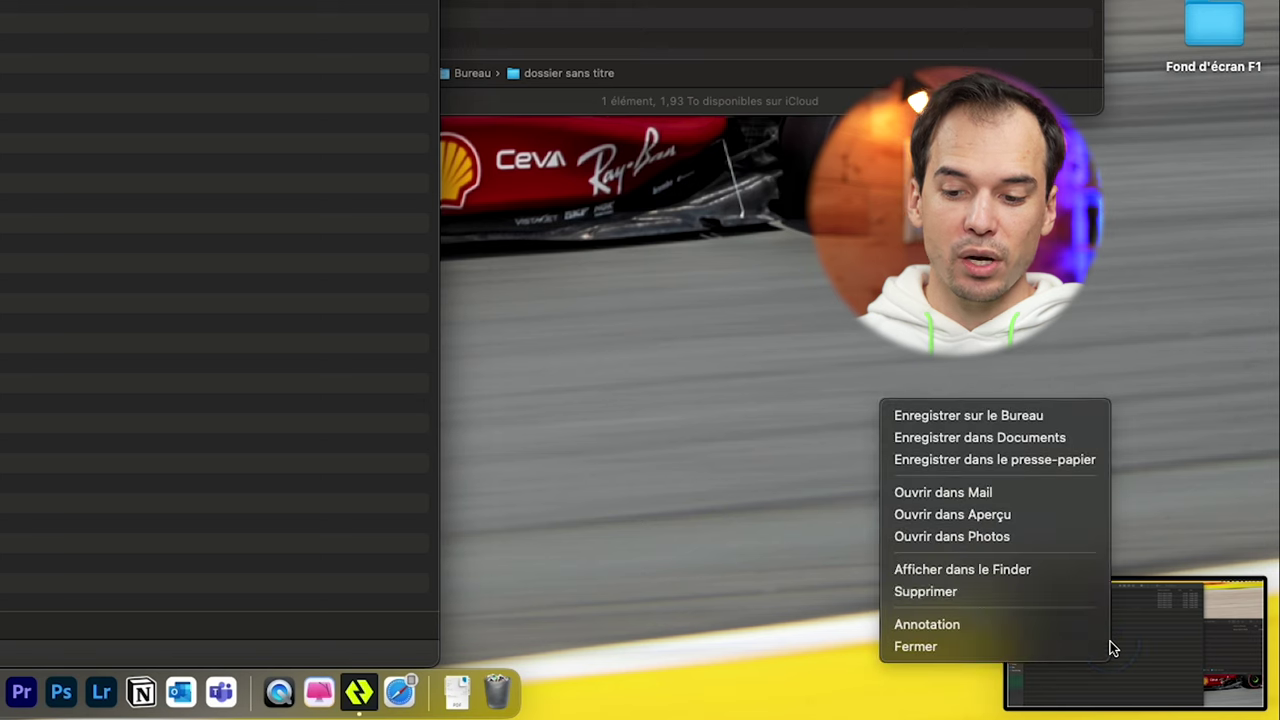
{"action": "left_click", "coordinate": [1011, 460]}
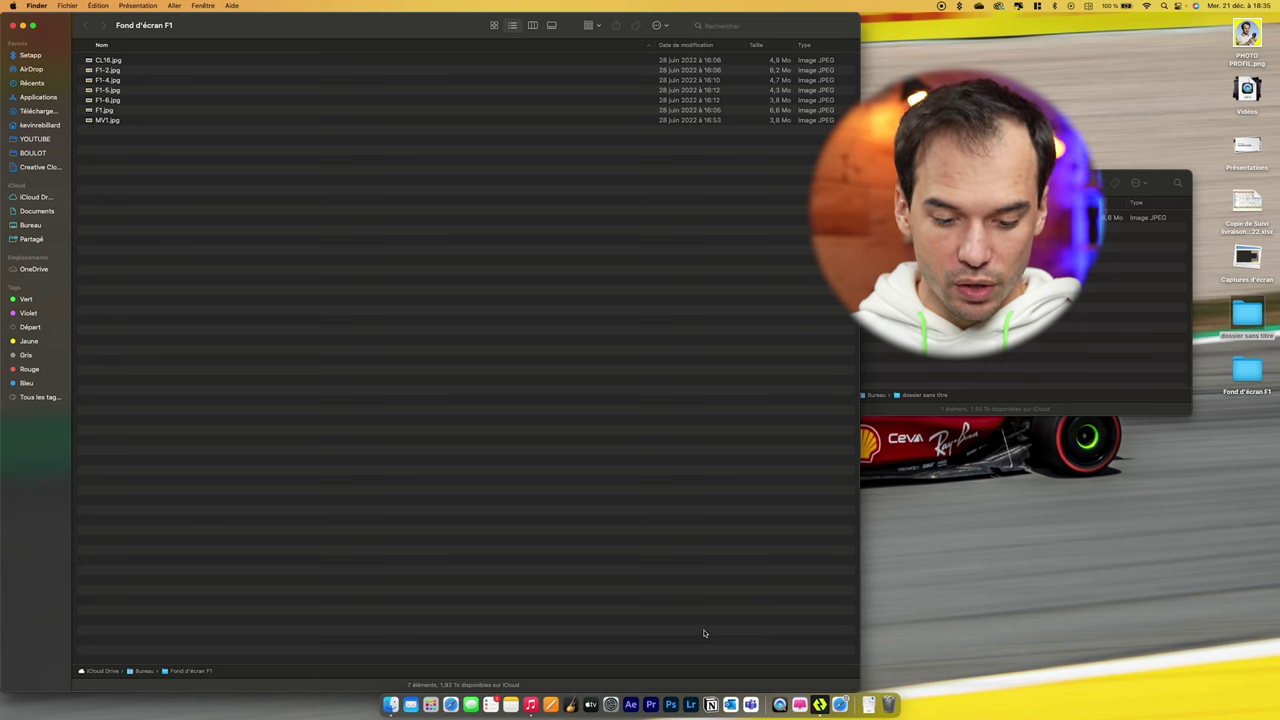
- Open Microsoft Word through Spotlight and paste the screenshot into a blank document
{"action": "key", "text": "super+space"}
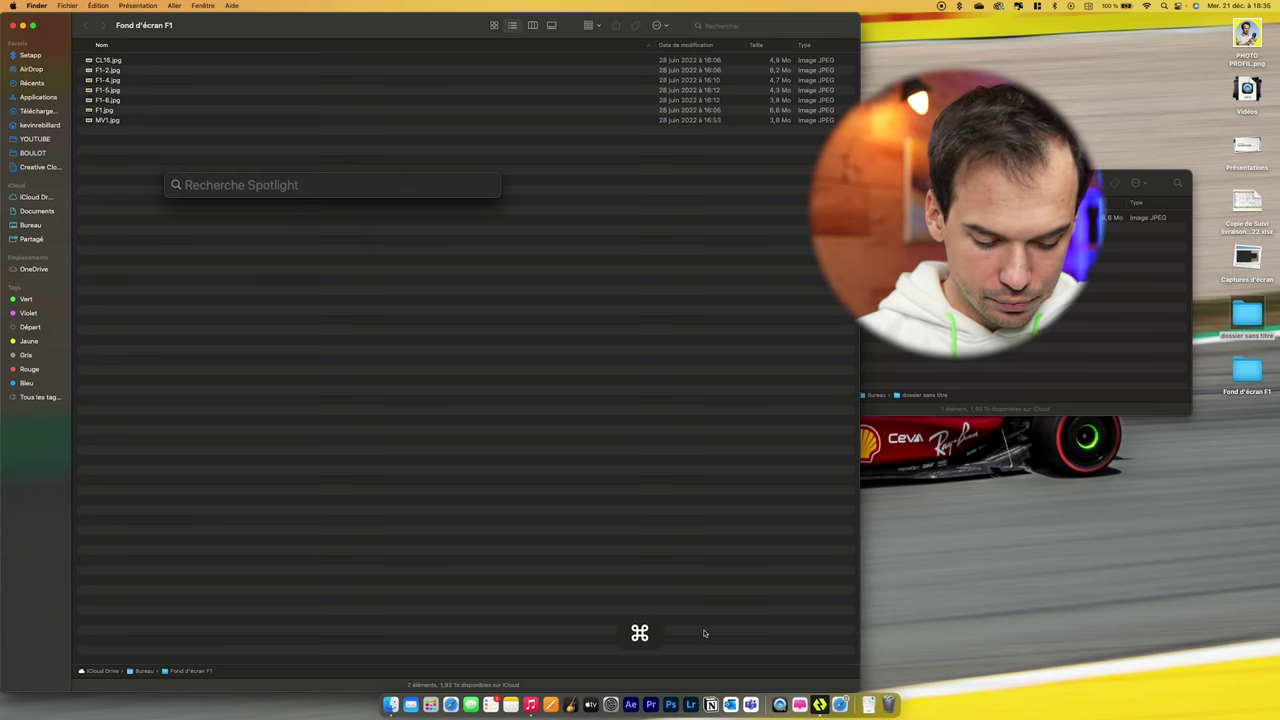
{"action": "type", "text": "word"}
{"action": "key", "text": "Return"}
{"action": "key", "text": "super+v"}
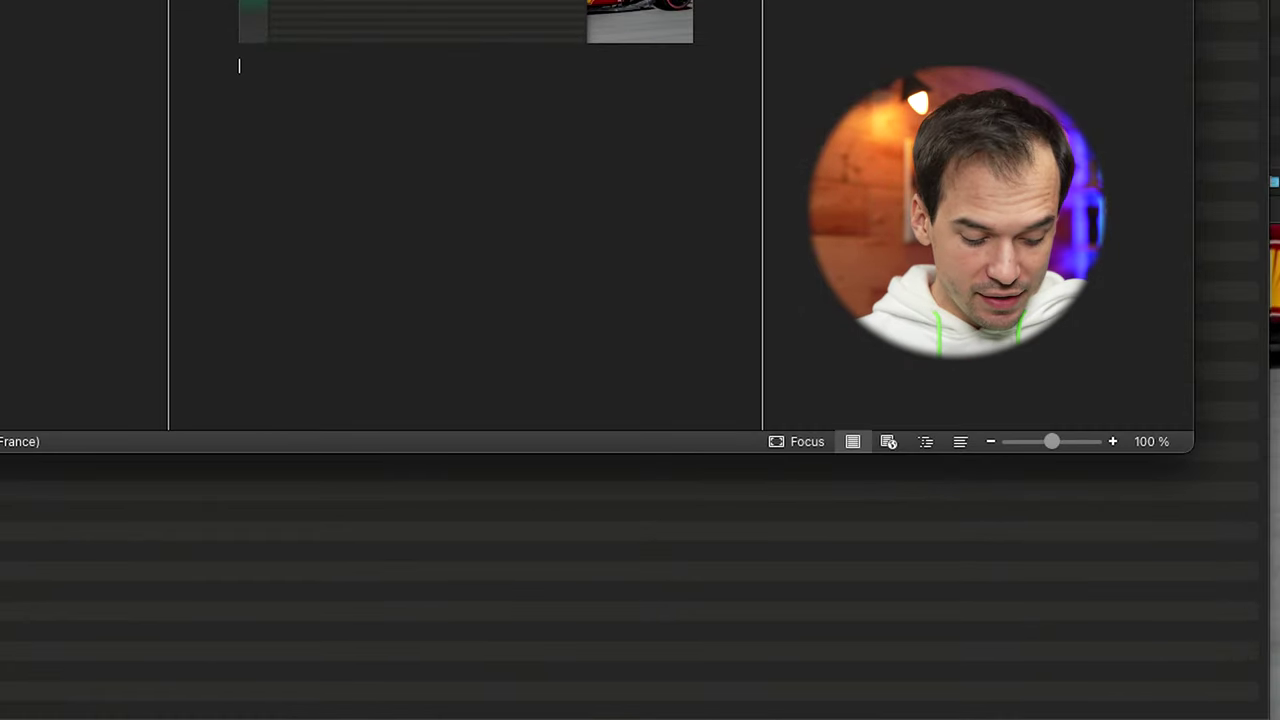
- Bring up the emoji picker below the pasted screenshot, look over the frequently used emoji and close it
{"action": "key", "text": "ctrl+super+space"}
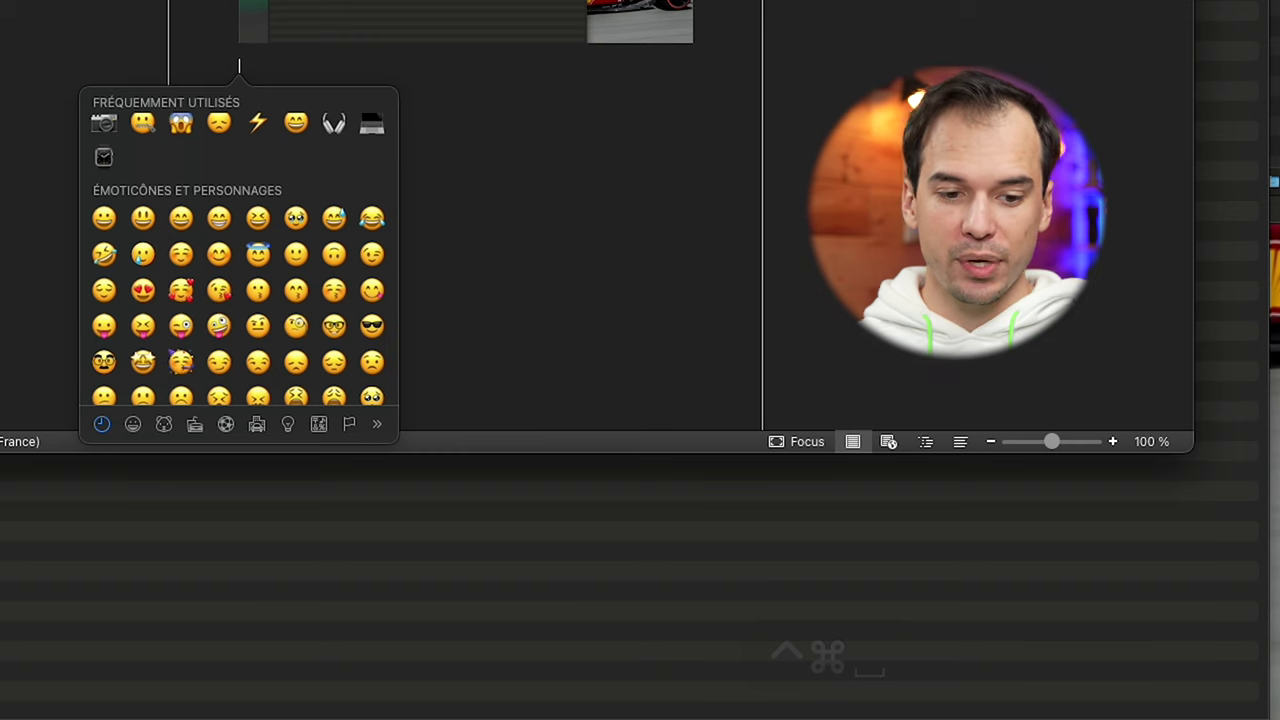
{"action": "scroll", "coordinate": [175, 257], "scroll_direction": "up", "scroll_amount": 3}
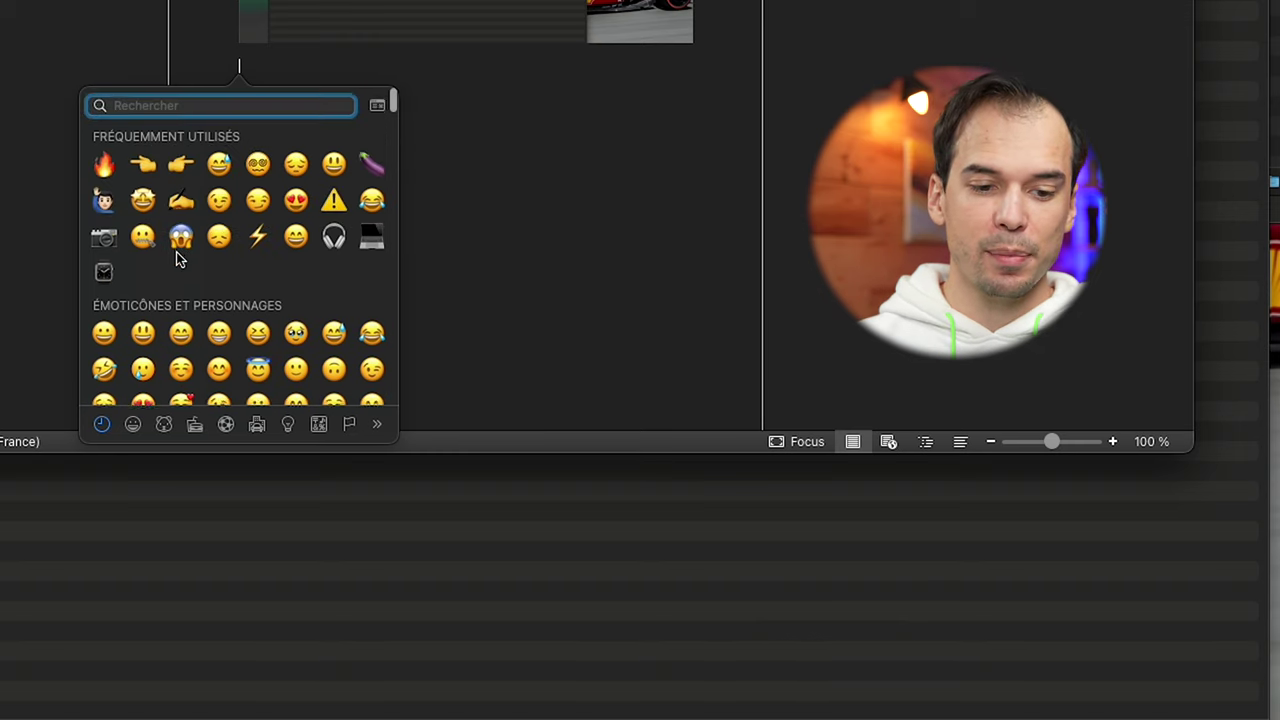
{"action": "left_click", "coordinate": [537, 151]}
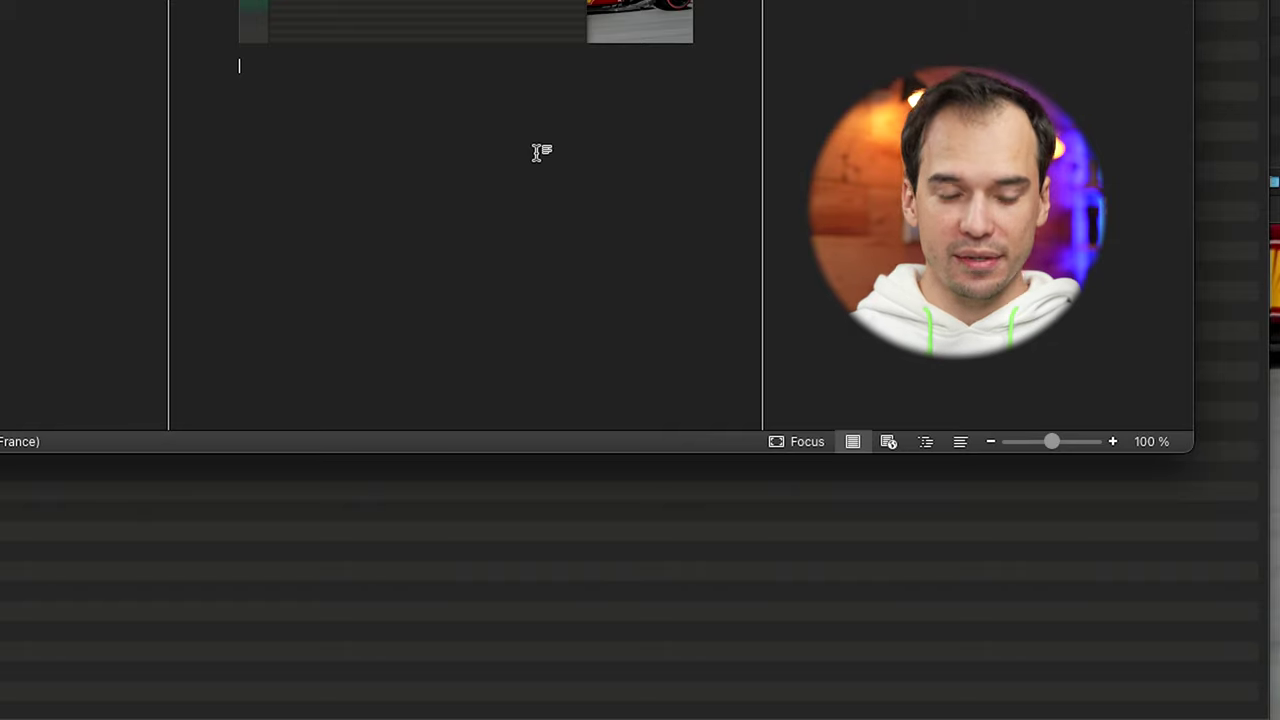
- Search Spotlight for "word"
{"action": "key", "text": "super+space"}
{"action": "left_click", "coordinate": [540, 320]}
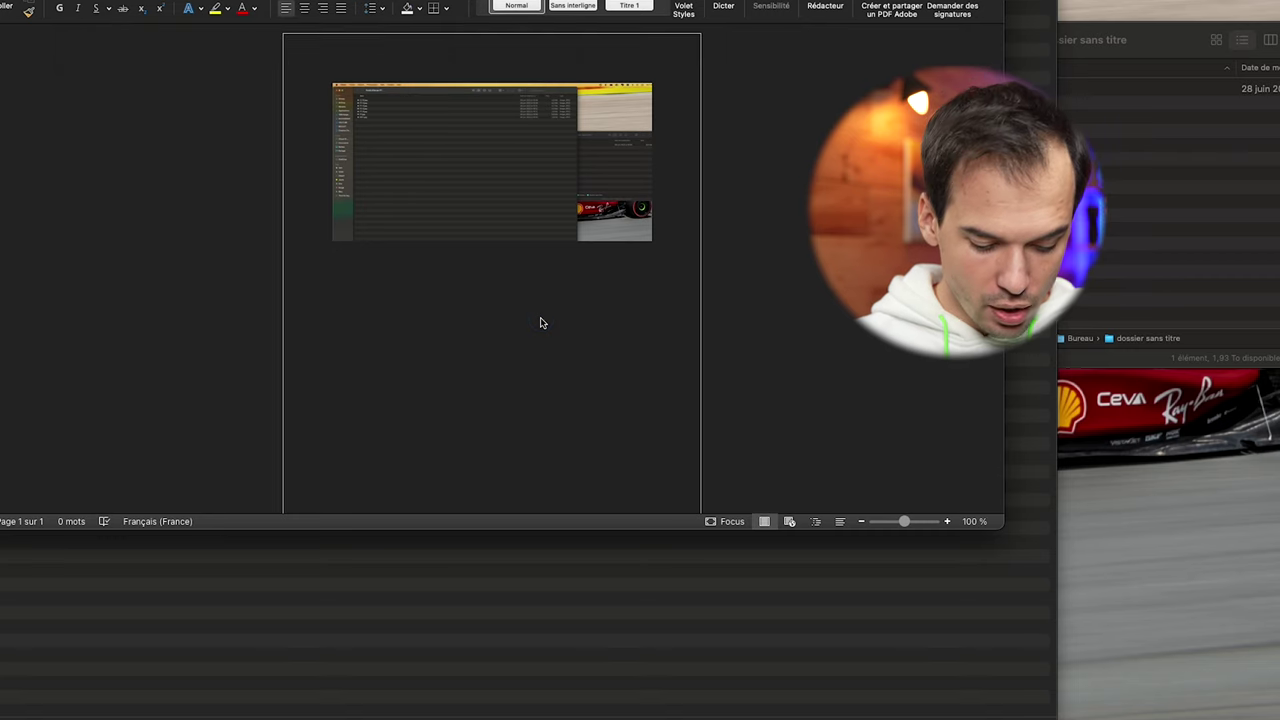
{"action": "key", "text": "super+space"}
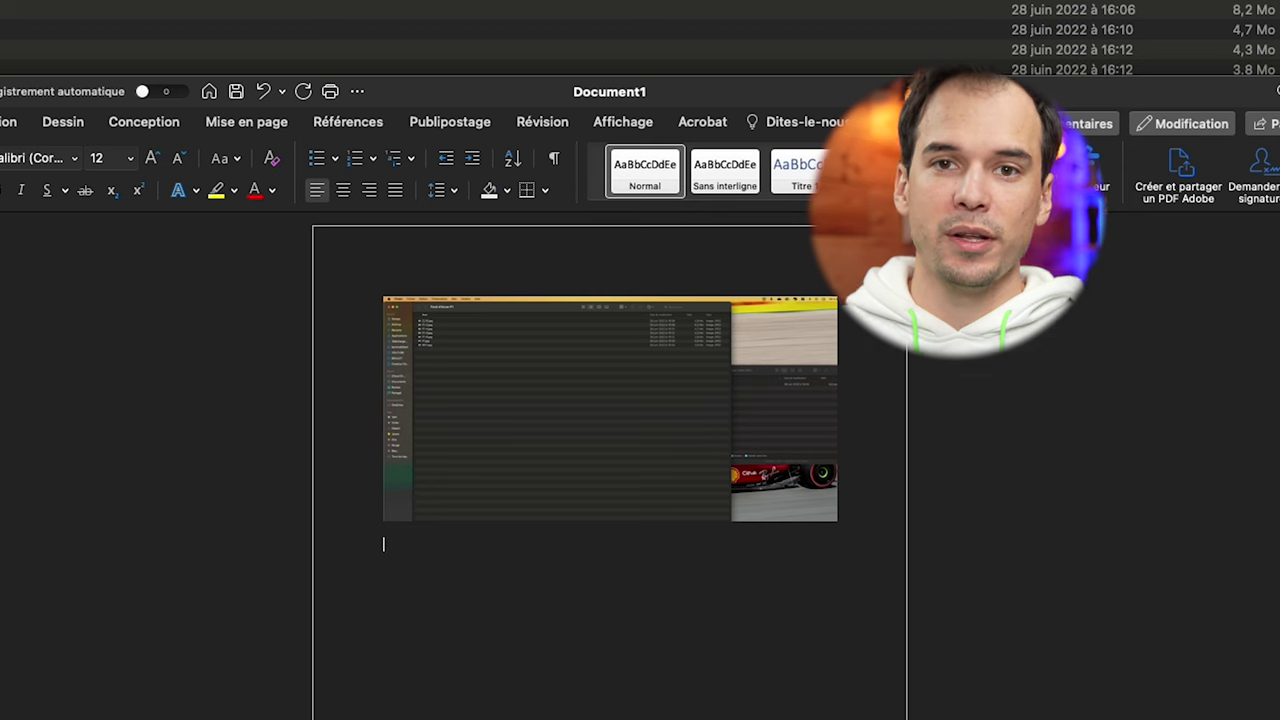
{"action": "key", "text": "super+space"}
{"action": "type", "text": "word"}
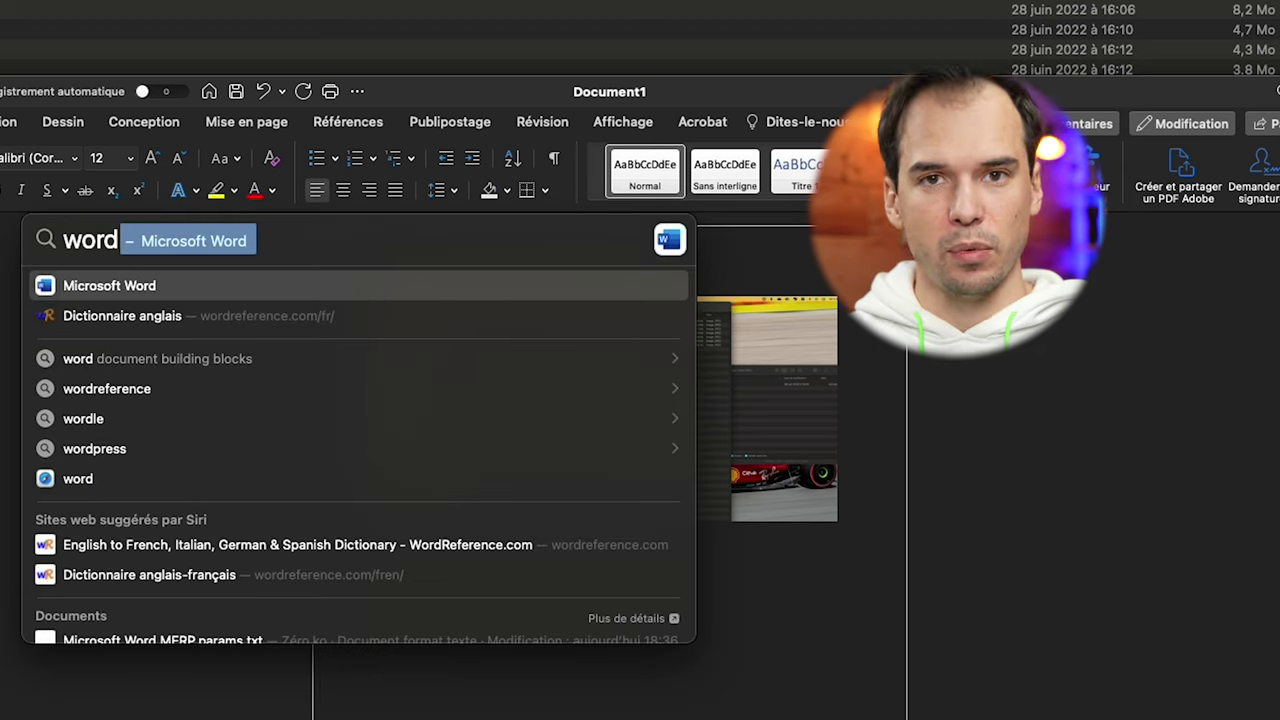
- Search Spotlight for "san francisco" and open the suspension bridge photo from the app photo results
{"action": "key", "text": "super+a"}
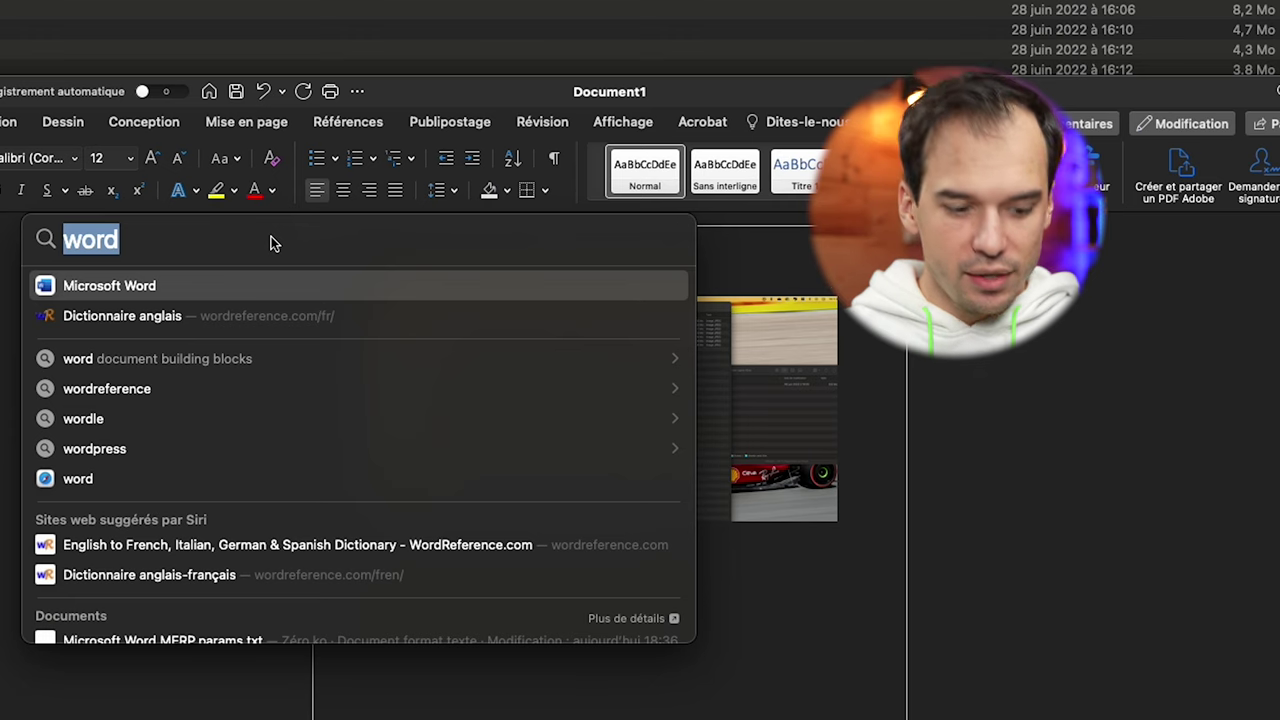
{"action": "type", "text": "san francisco"}
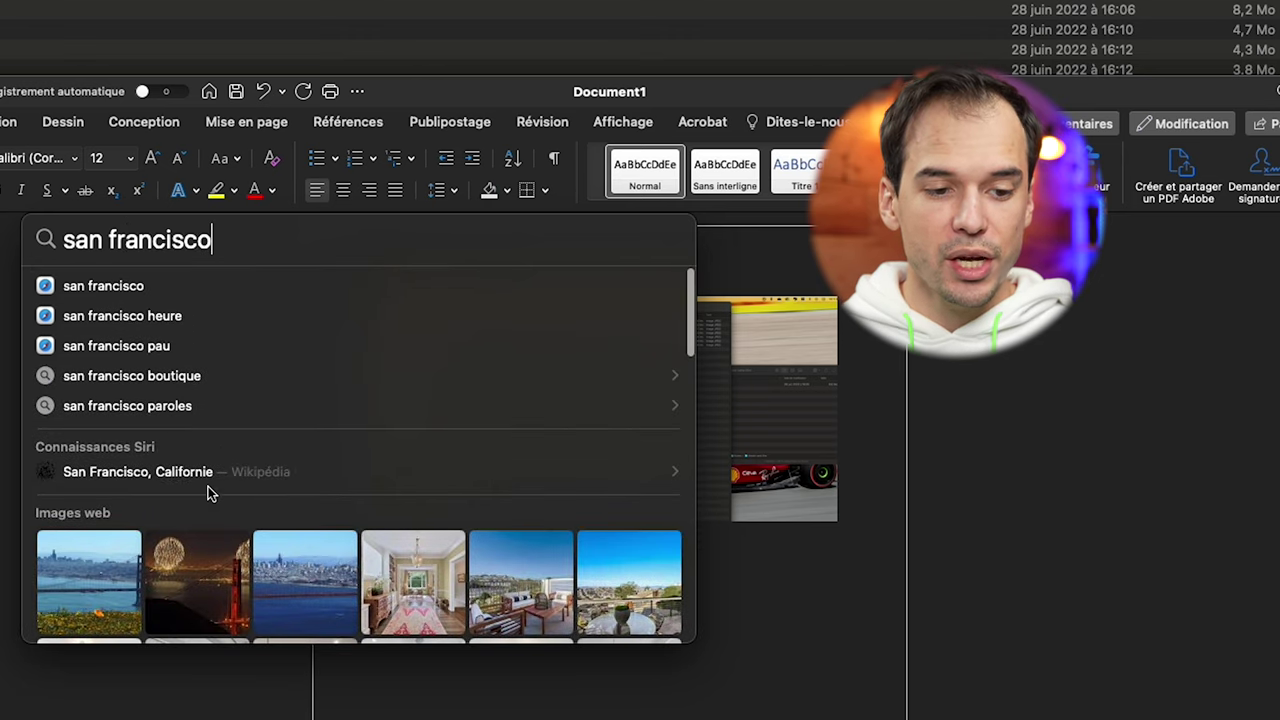
{"action": "scroll", "coordinate": [208, 486], "scroll_direction": "down", "scroll_amount": 5}
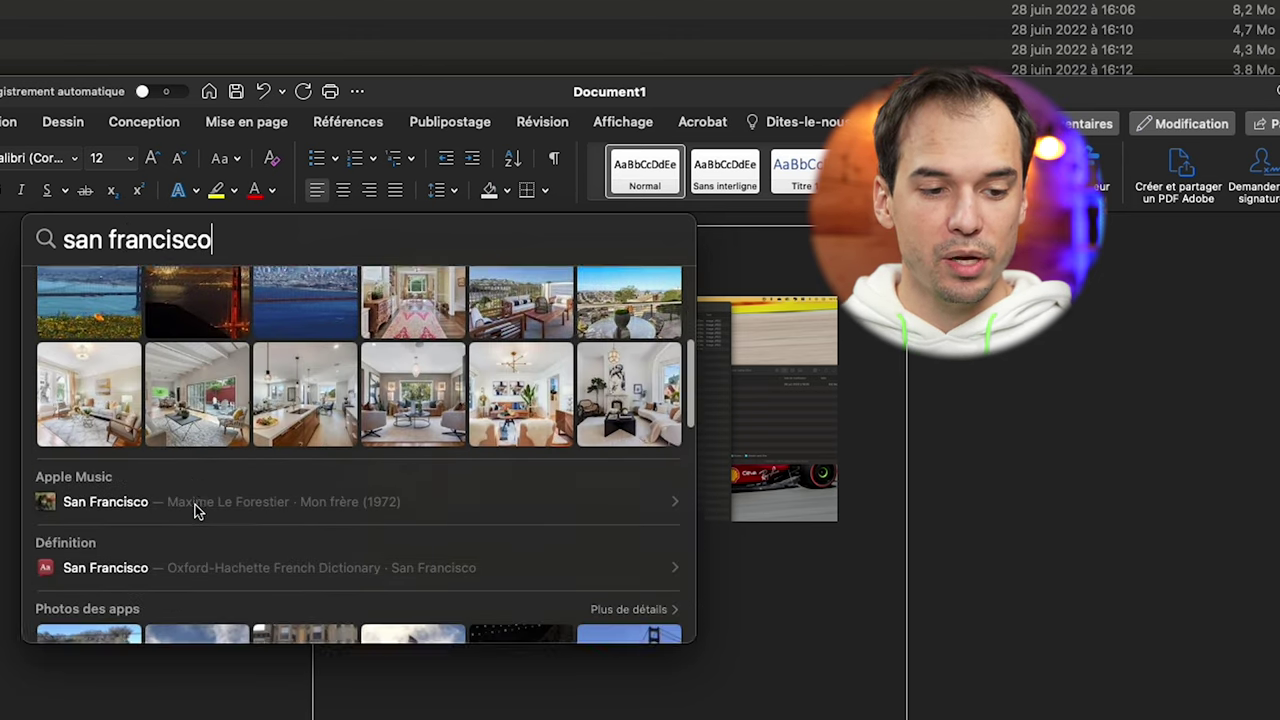
{"action": "scroll", "coordinate": [195, 504], "scroll_direction": "down", "scroll_amount": 6}
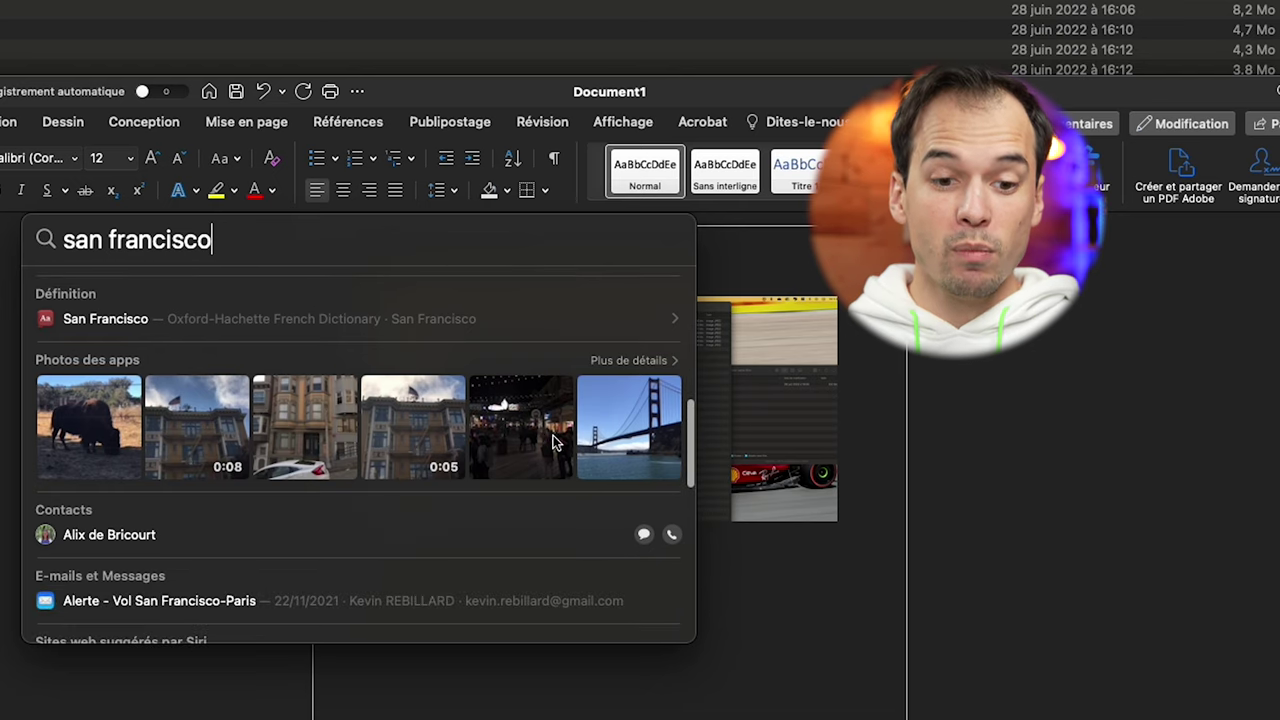
{"action": "left_click", "coordinate": [652, 440]}
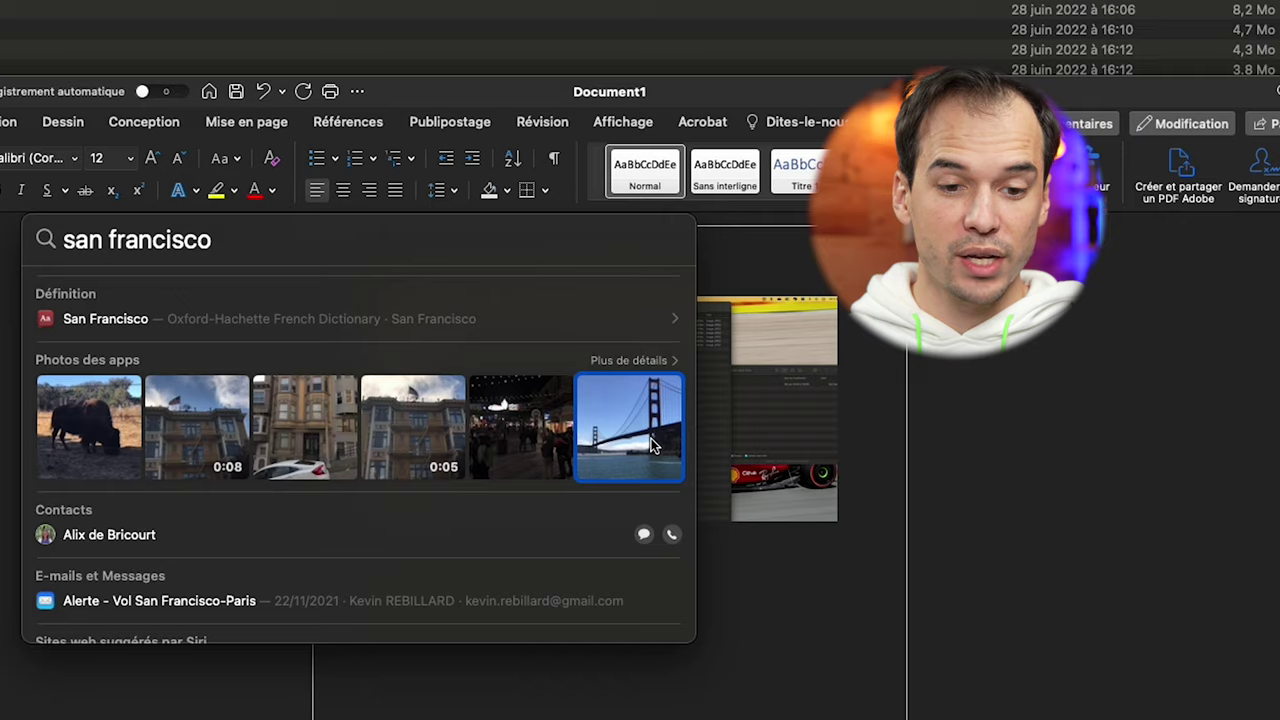
{"action": "double_click", "coordinate": [650, 438]}
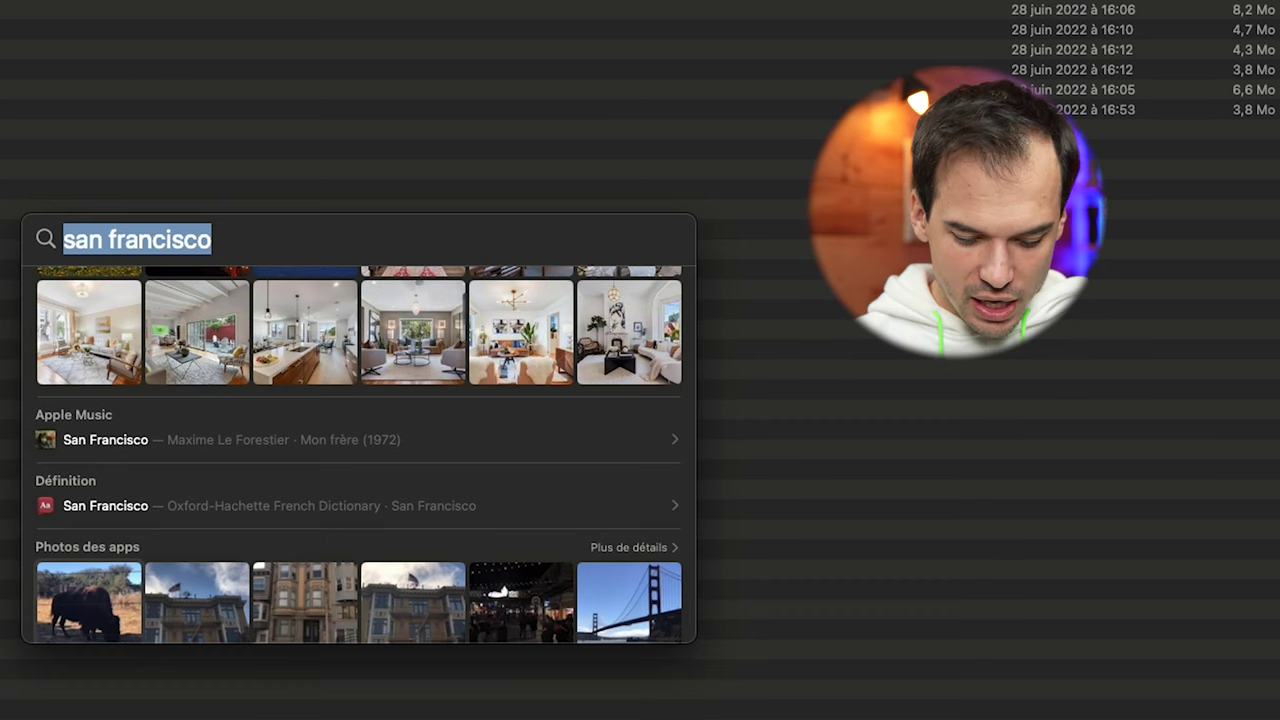
- Search Spotlight for "menu restaurant" and preview the first app photo result
{"action": "type", "text": "menu "}
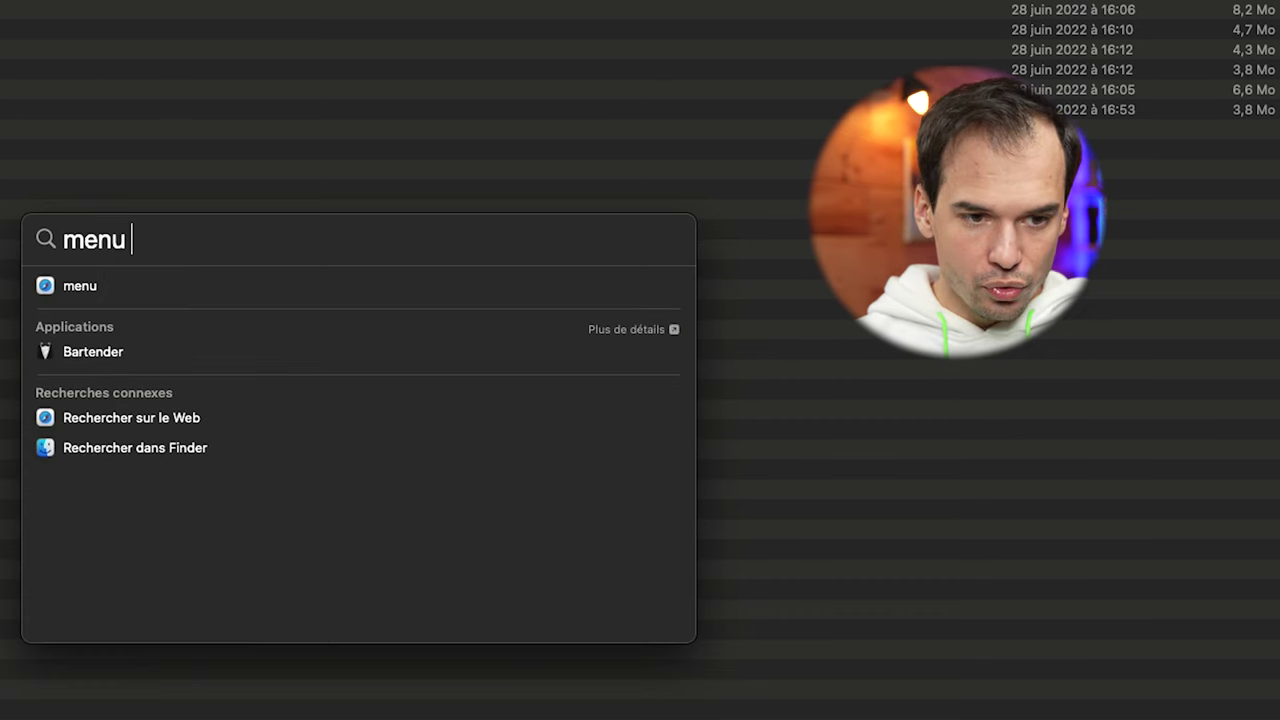
{"action": "type", "text": "restaurant"}
{"action": "scroll", "coordinate": [334, 477], "scroll_direction": "down", "scroll_amount": 5}
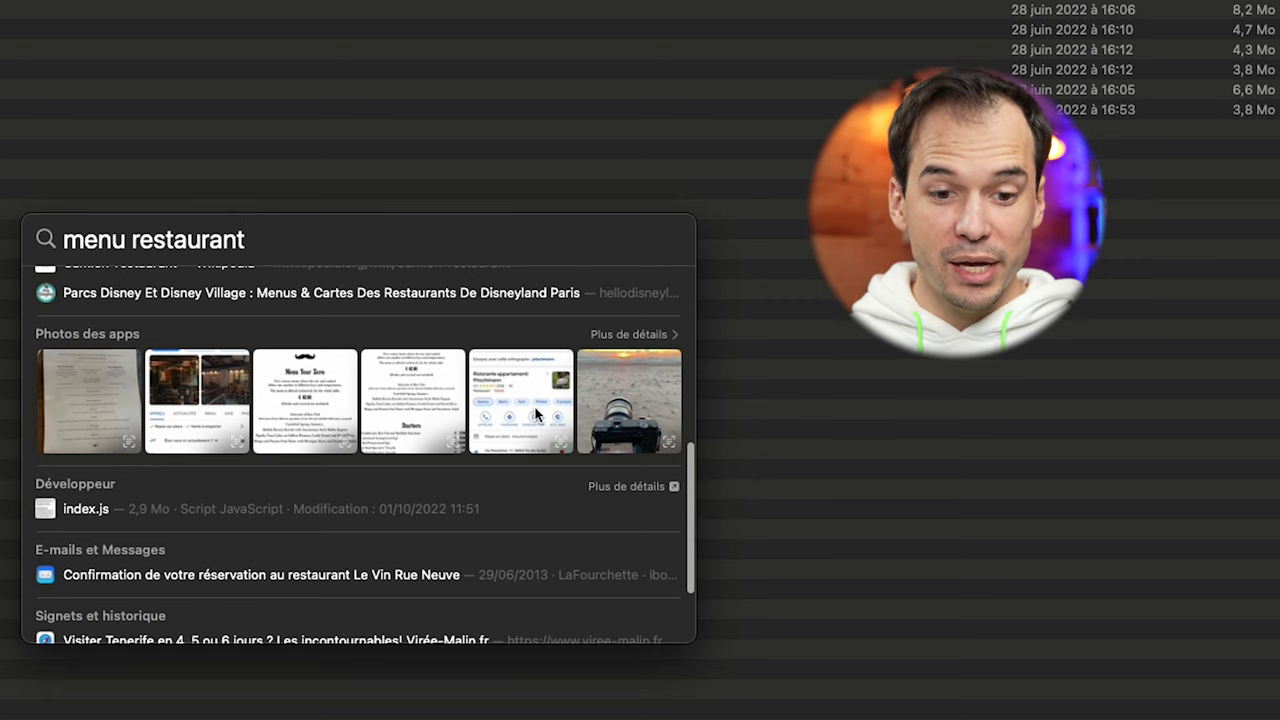
{"action": "left_click", "coordinate": [92, 395]}
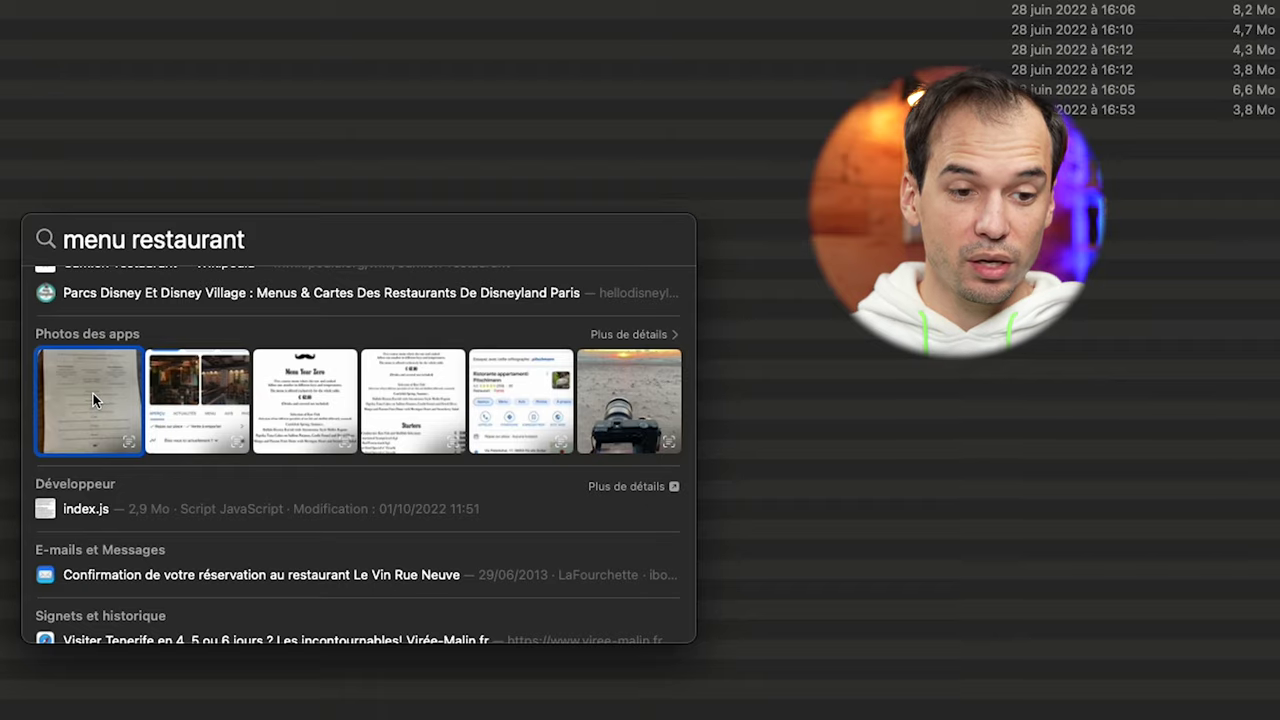
{"action": "key", "text": "space"}
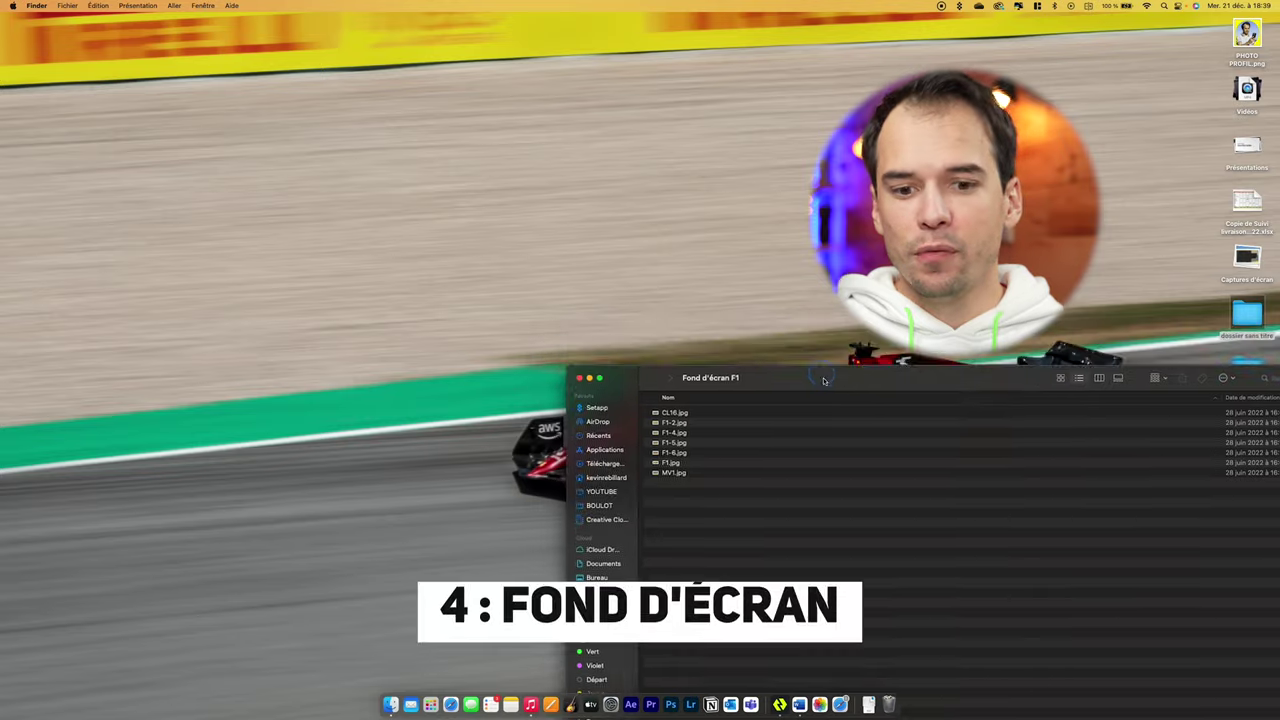
- Set MV1.jpg and then F1.jpg from the Fond d'écran F1 folder as the desktop picture
{"action": "left_click_drag", "start_coordinate": [438, 433], "coordinate": [299, 75]}
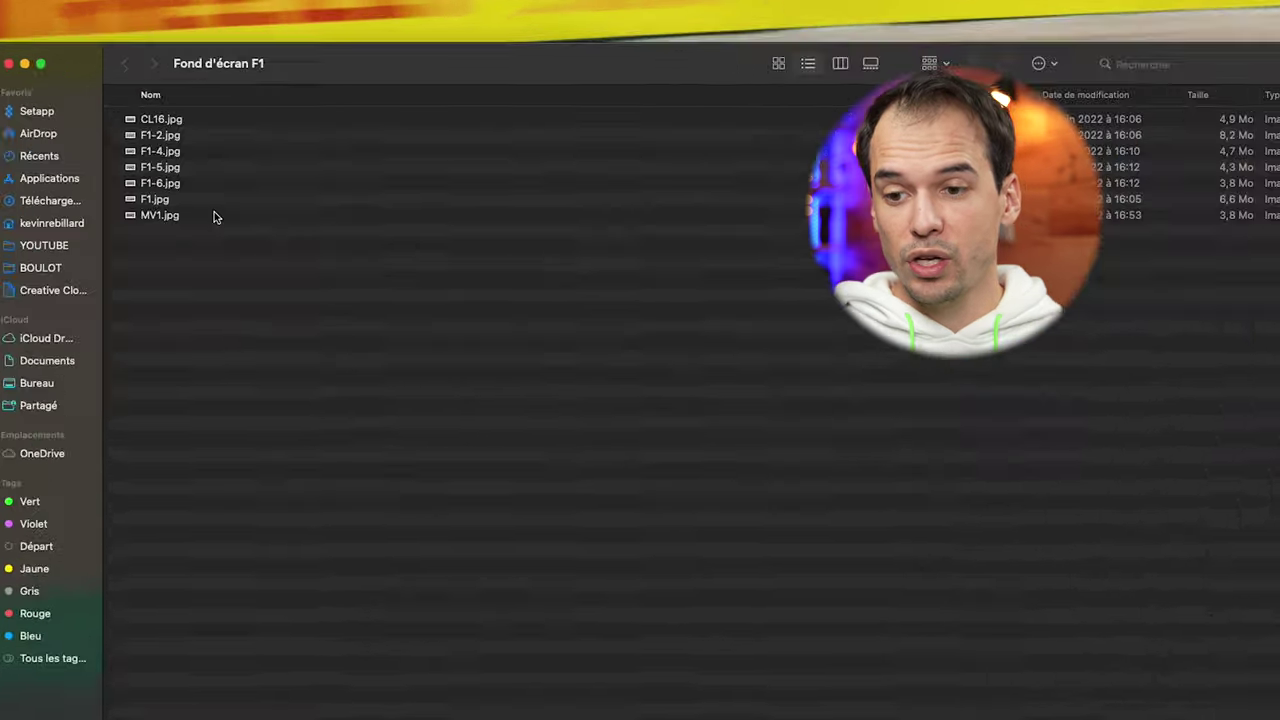
{"action": "right_click", "coordinate": [176, 173]}
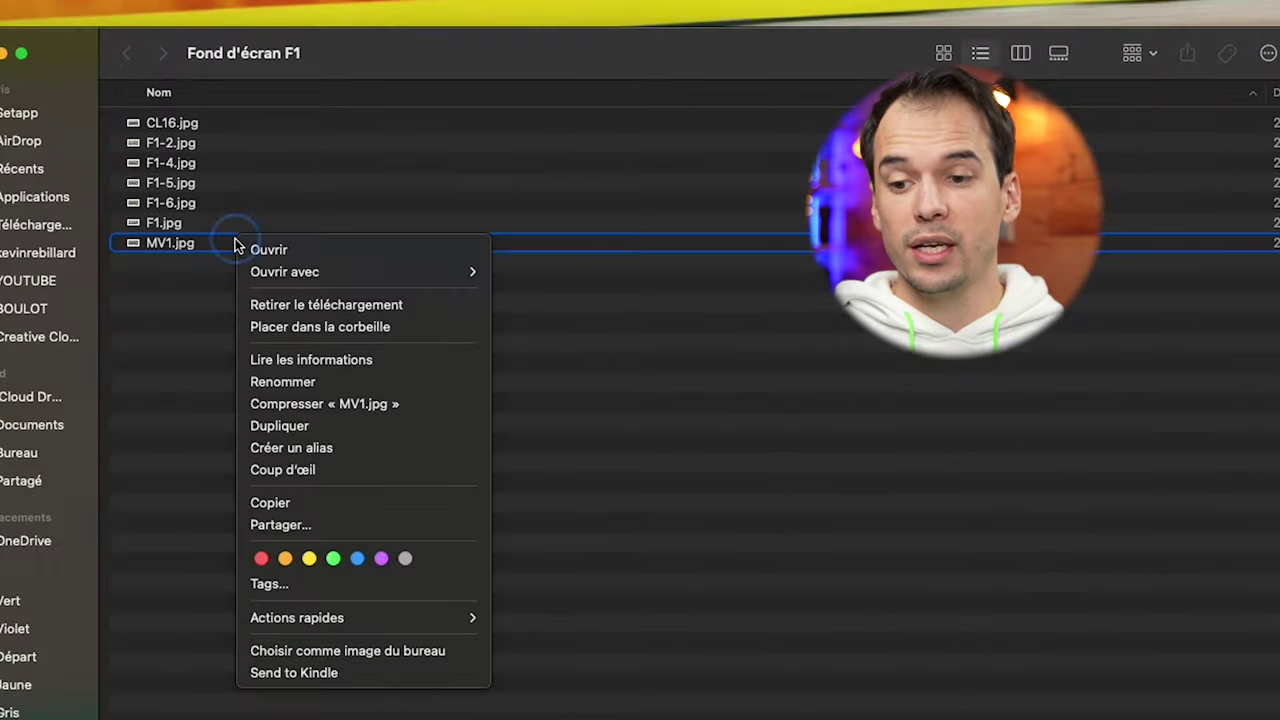
{"action": "left_click", "coordinate": [326, 652]}
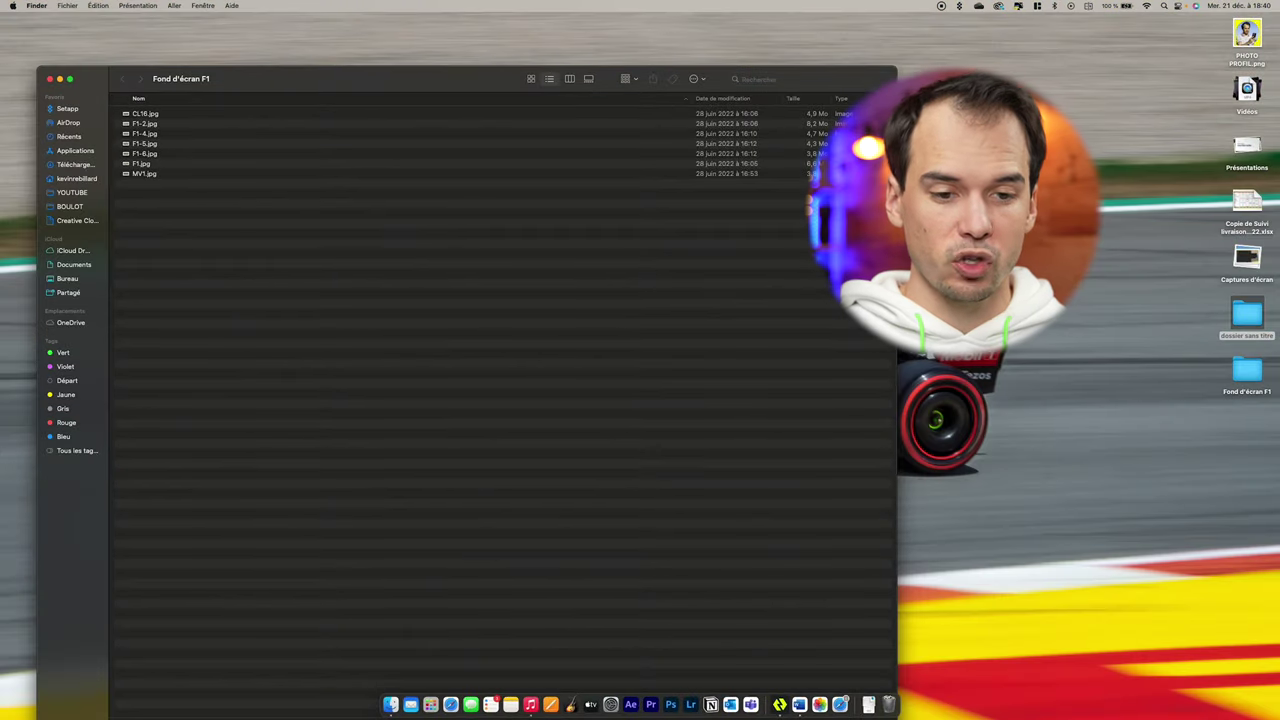
{"action": "right_click", "coordinate": [163, 164]}
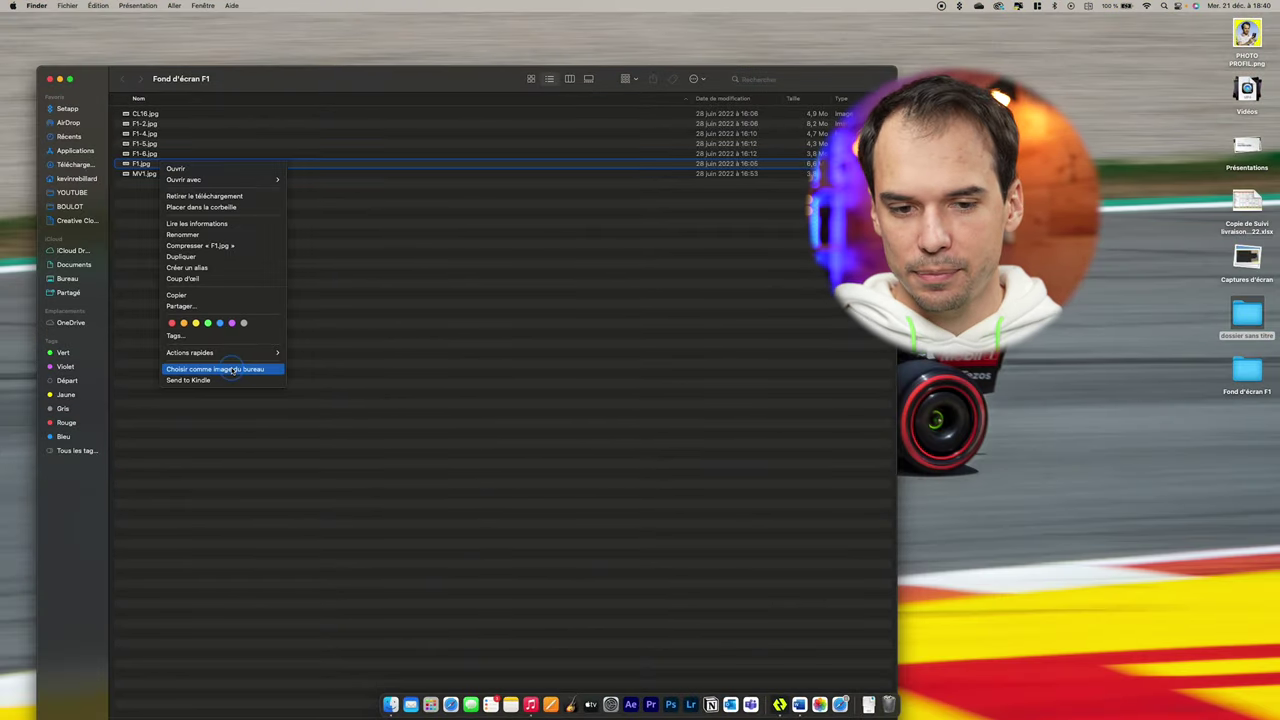
{"action": "left_click", "coordinate": [233, 369]}
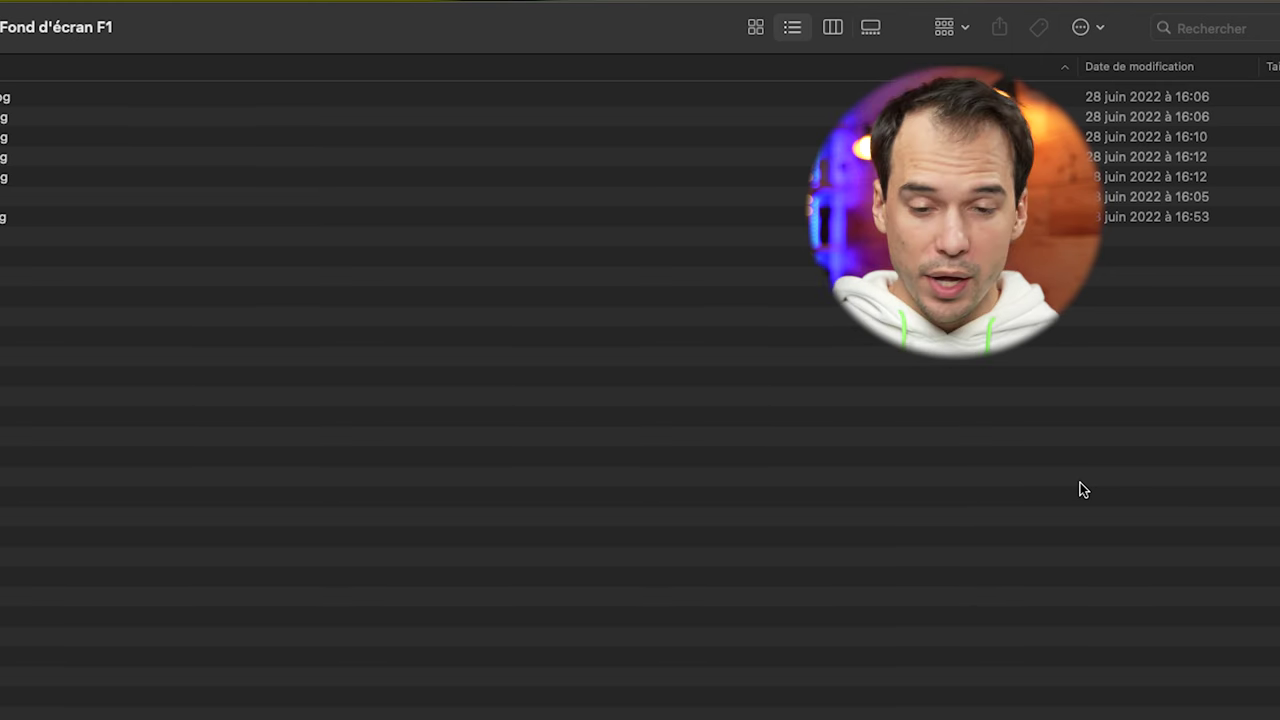
- Search Spotlight for "fond" and open the Fond d'écran system settings to look over the wallpaper options
{"action": "key", "text": "super+space"}
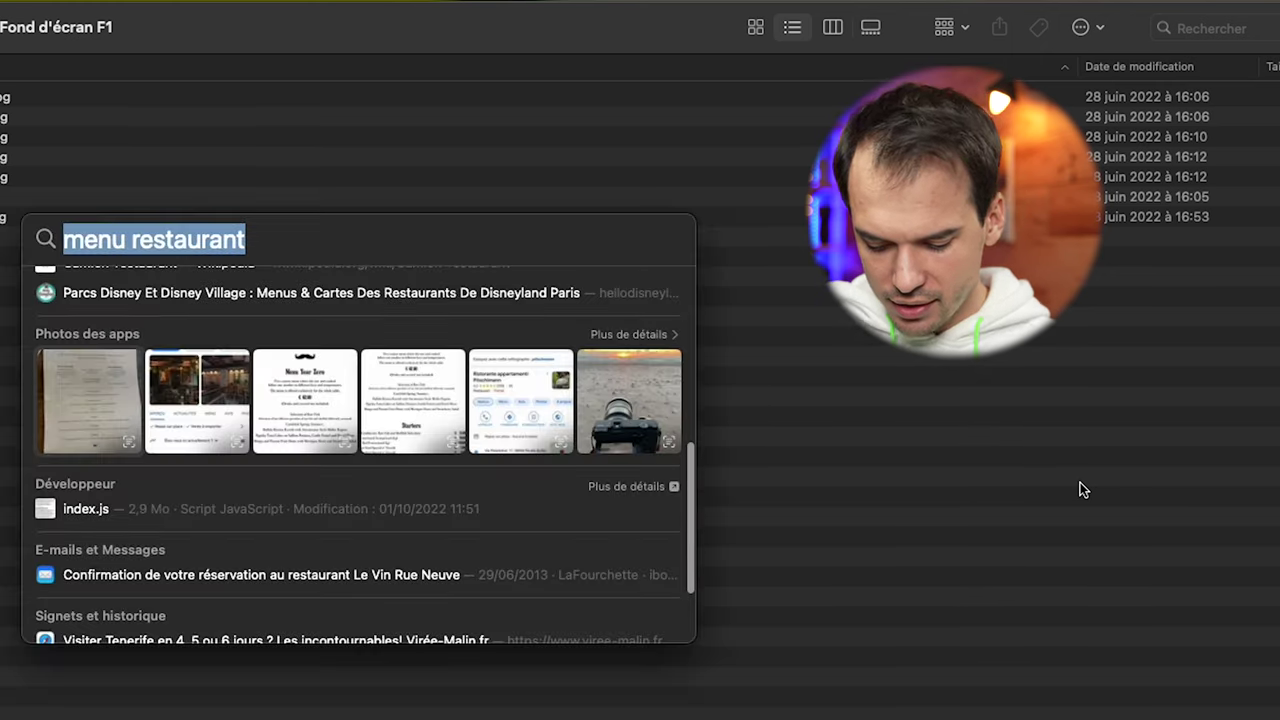
{"action": "type", "text": "fond d'écran"}
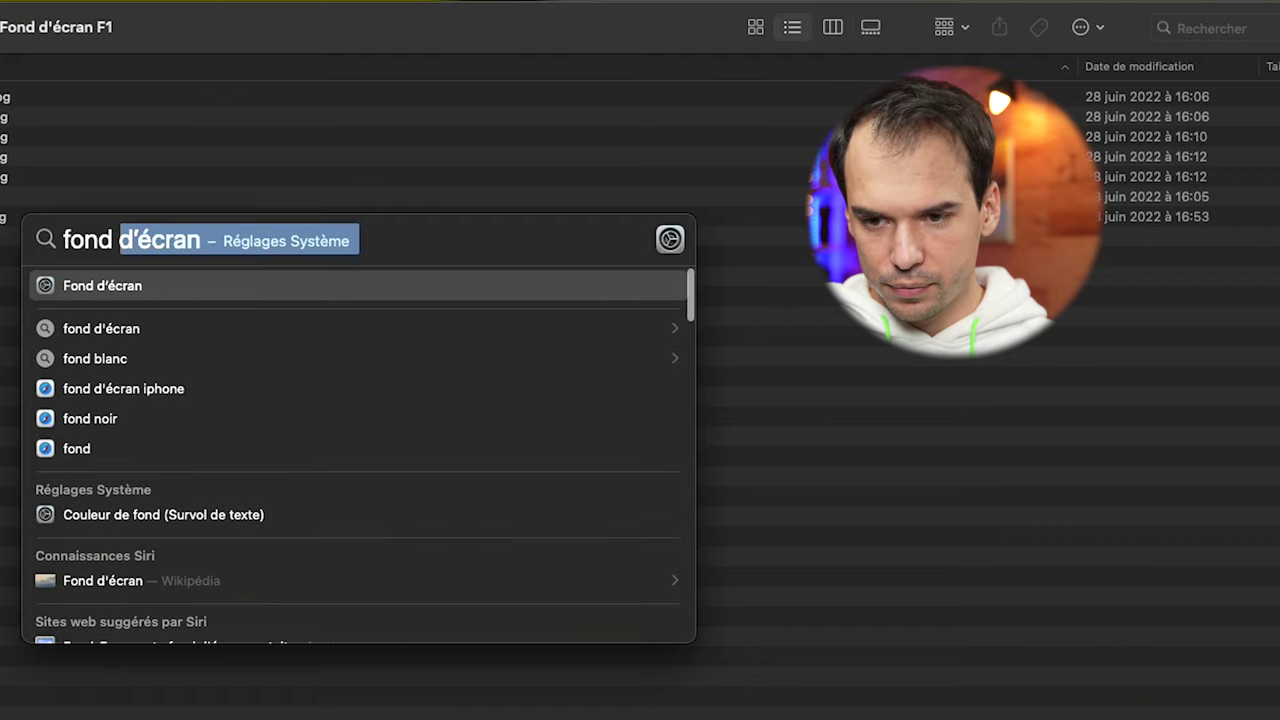
{"action": "key", "text": "Return"}
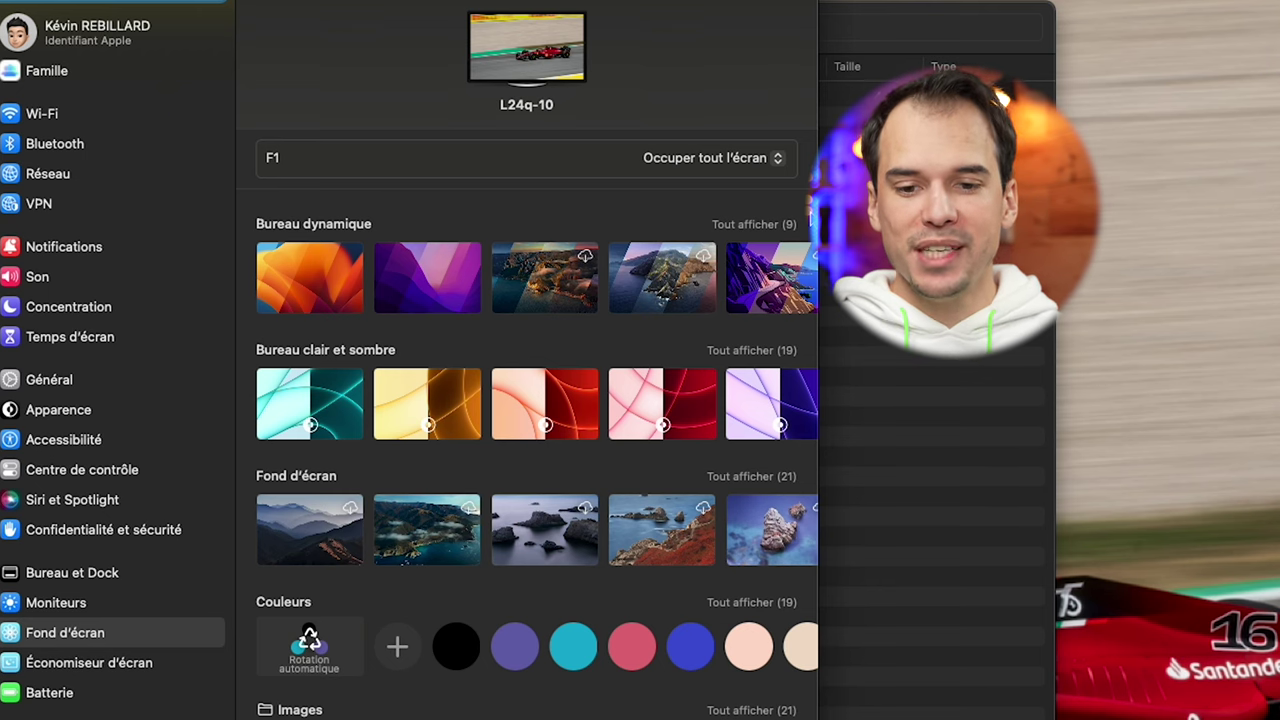
{"action": "left_click", "coordinate": [505, 434]}
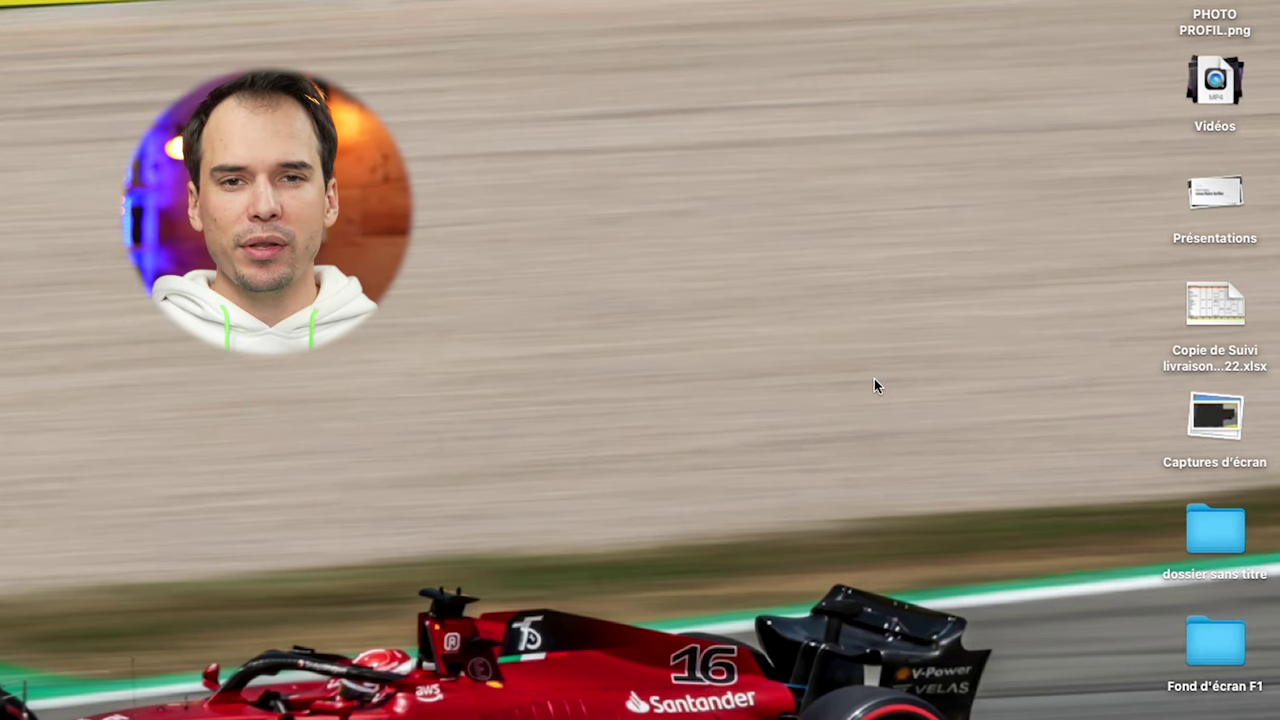
- Turn the desktop's Organiser en piles option off and back on
{"action": "right_click", "coordinate": [626, 327]}
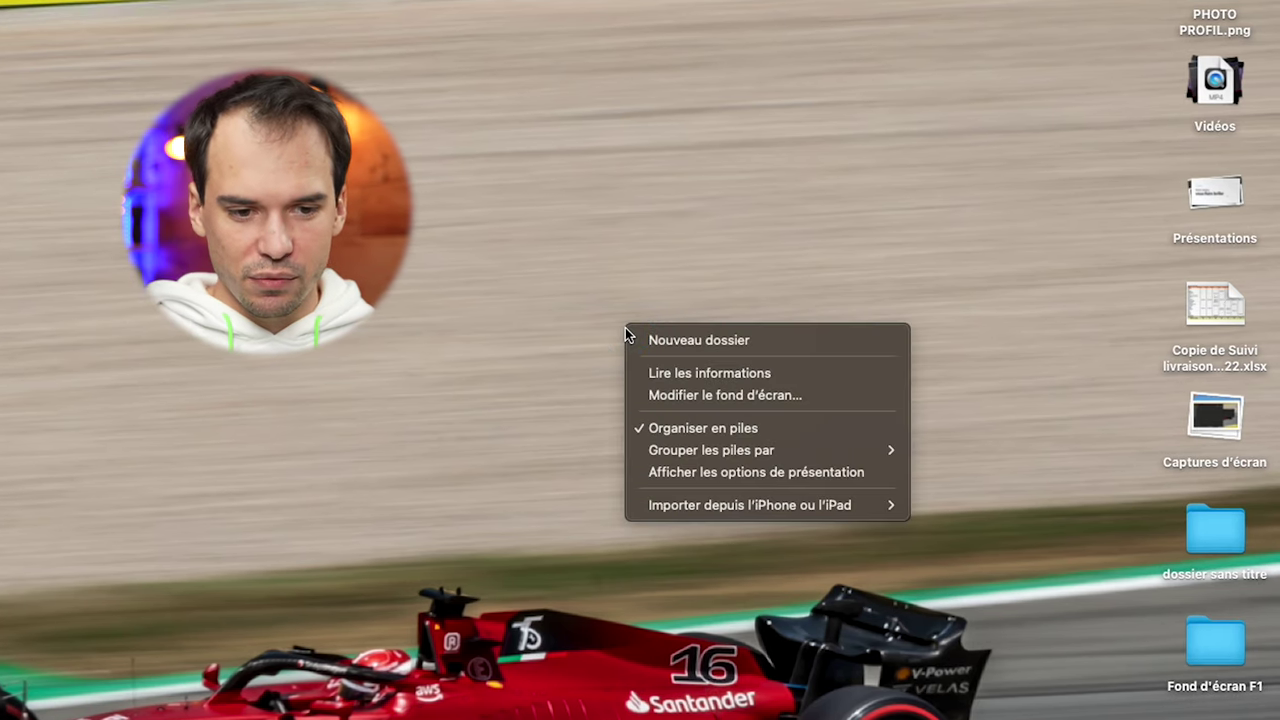
{"action": "left_click", "coordinate": [679, 424]}
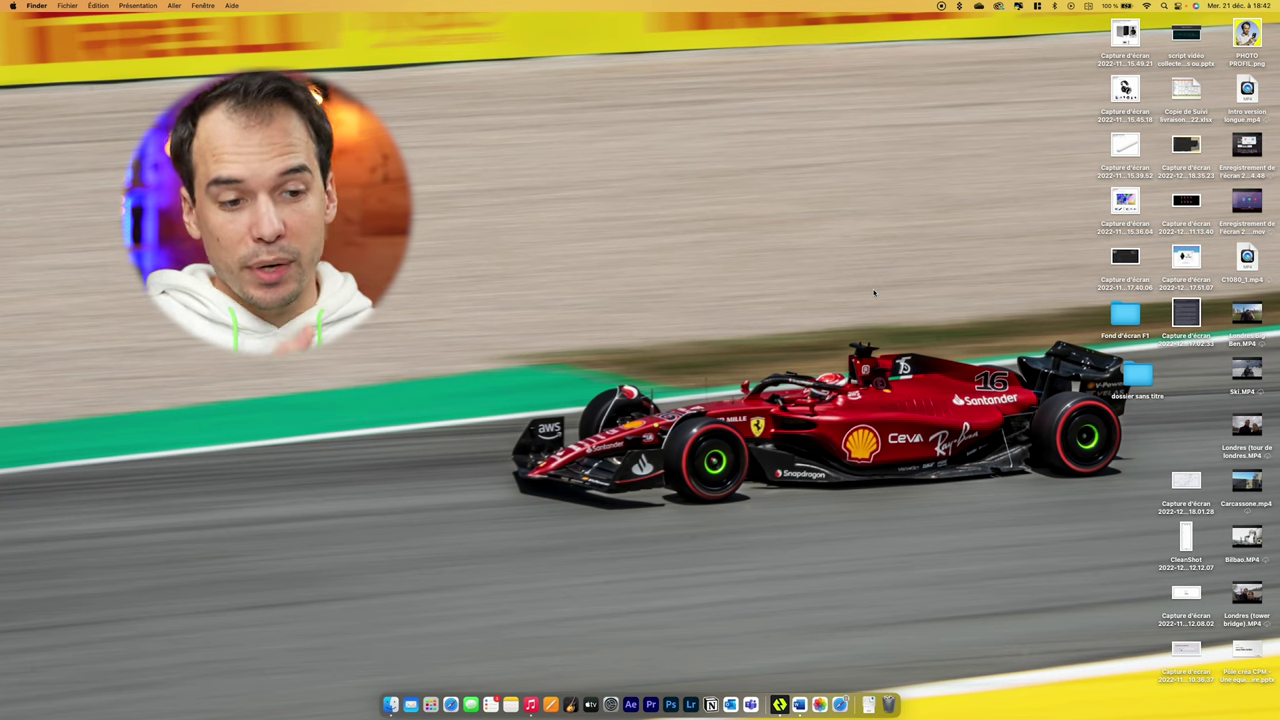
{"action": "right_click", "coordinate": [874, 292]}
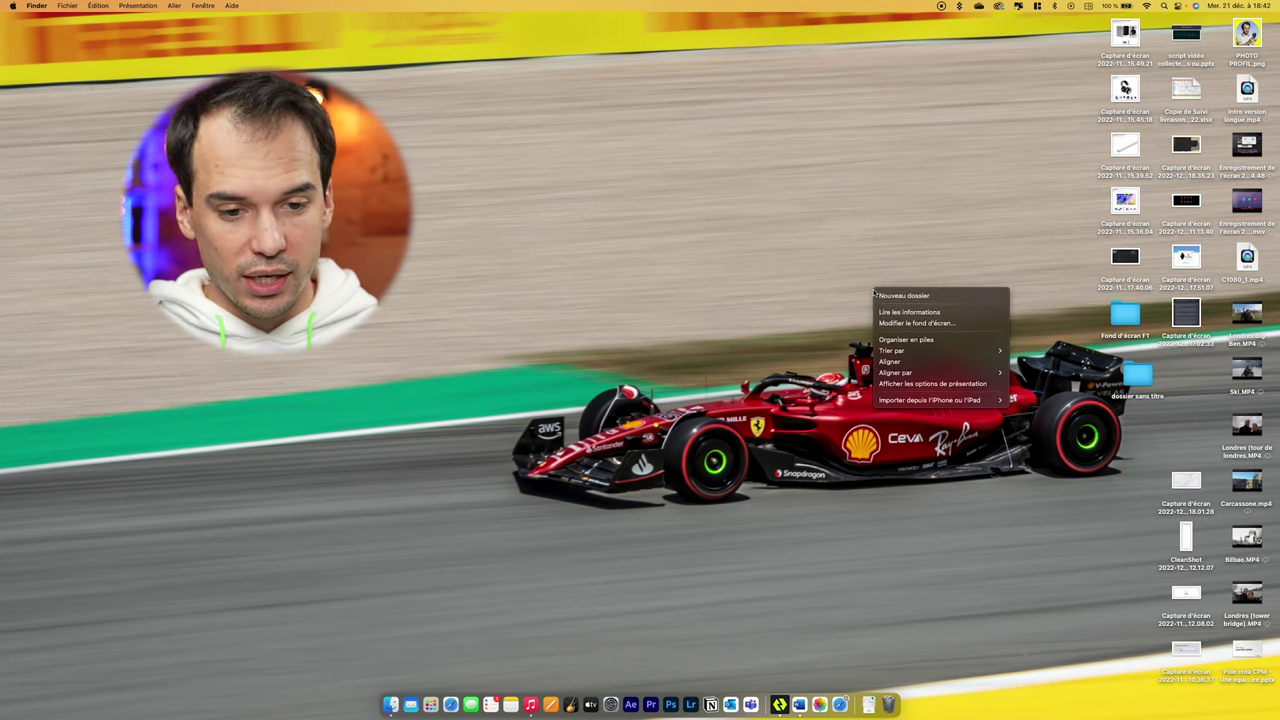
{"action": "left_click", "coordinate": [925, 340]}
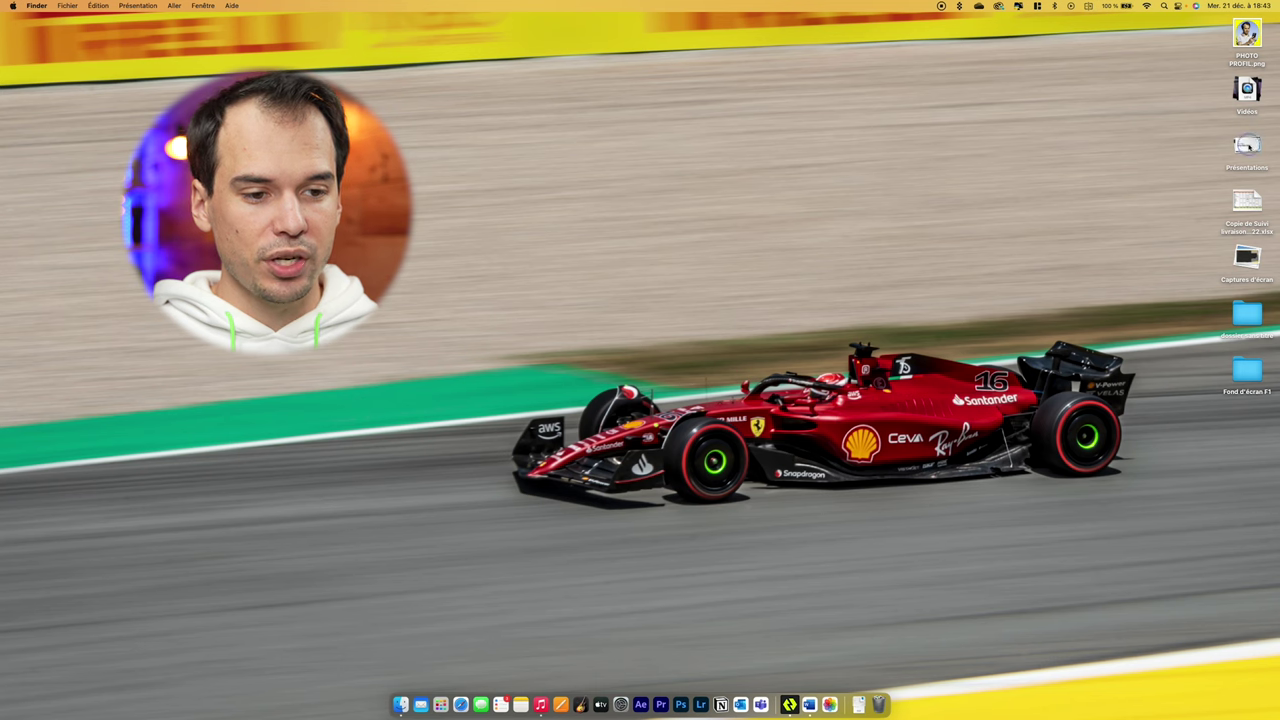
- Expand and collapse the Présentations stack and the Captures d'écran stack on the desktop
{"action": "left_click", "coordinate": [1247, 145]}
{"action": "left_click", "coordinate": [1247, 145]}
{"action": "left_click", "coordinate": [1247, 255]}
{"action": "left_click", "coordinate": [1247, 257]}
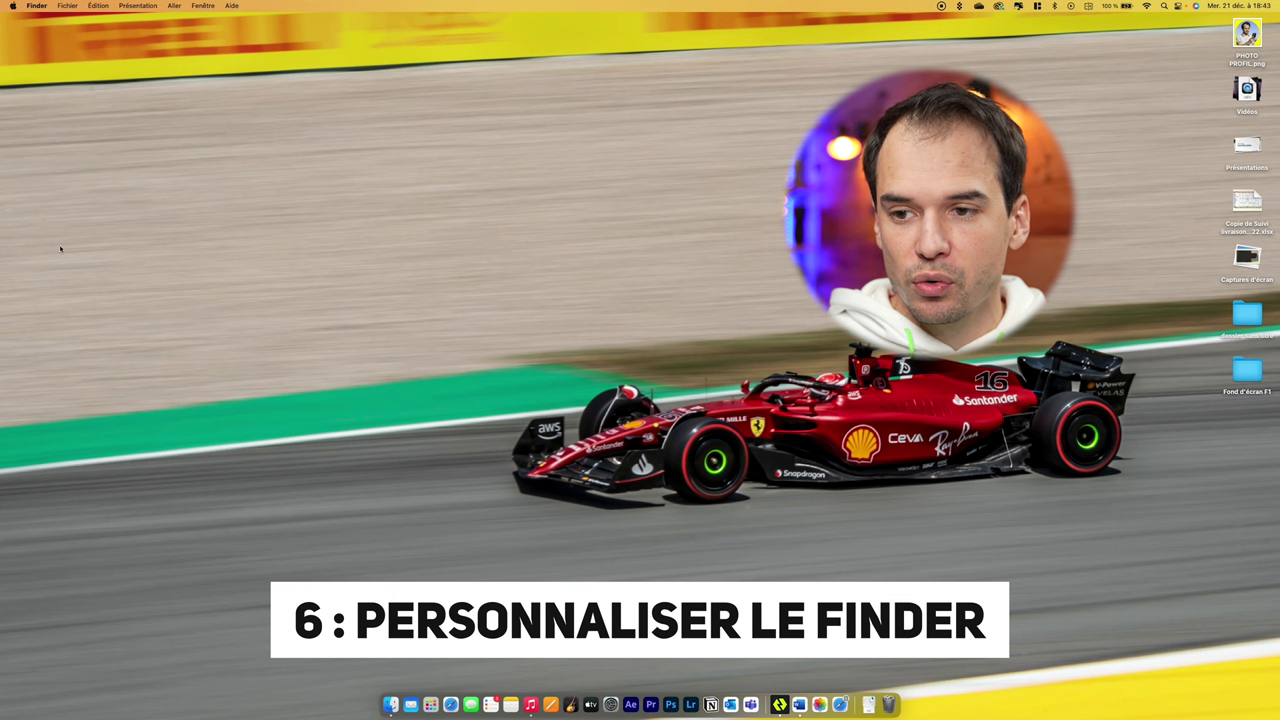
- Set new Finder windows to show the home folder in the Finder settings, and open that folder in the Finder window
{"action": "left_click", "coordinate": [390, 703]}
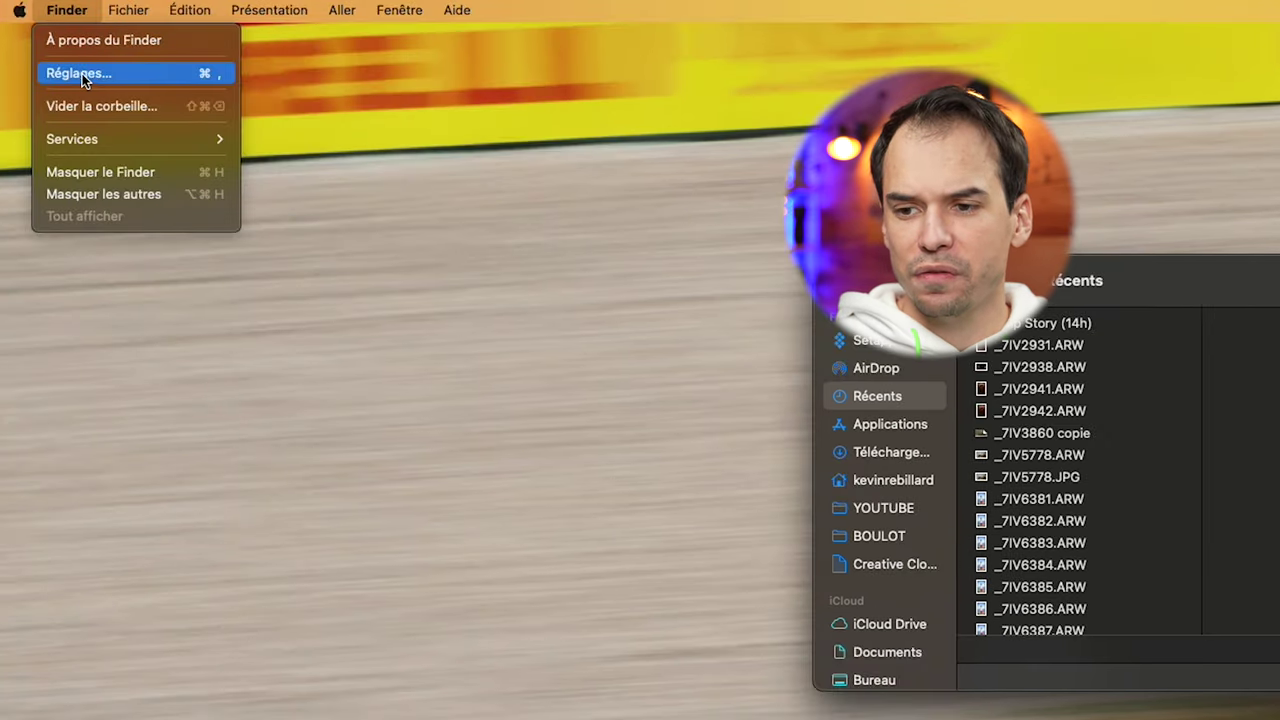
{"action": "left_click", "coordinate": [85, 76]}
{"action": "left_click_drag", "start_coordinate": [256, 36], "coordinate": [640, 278]}
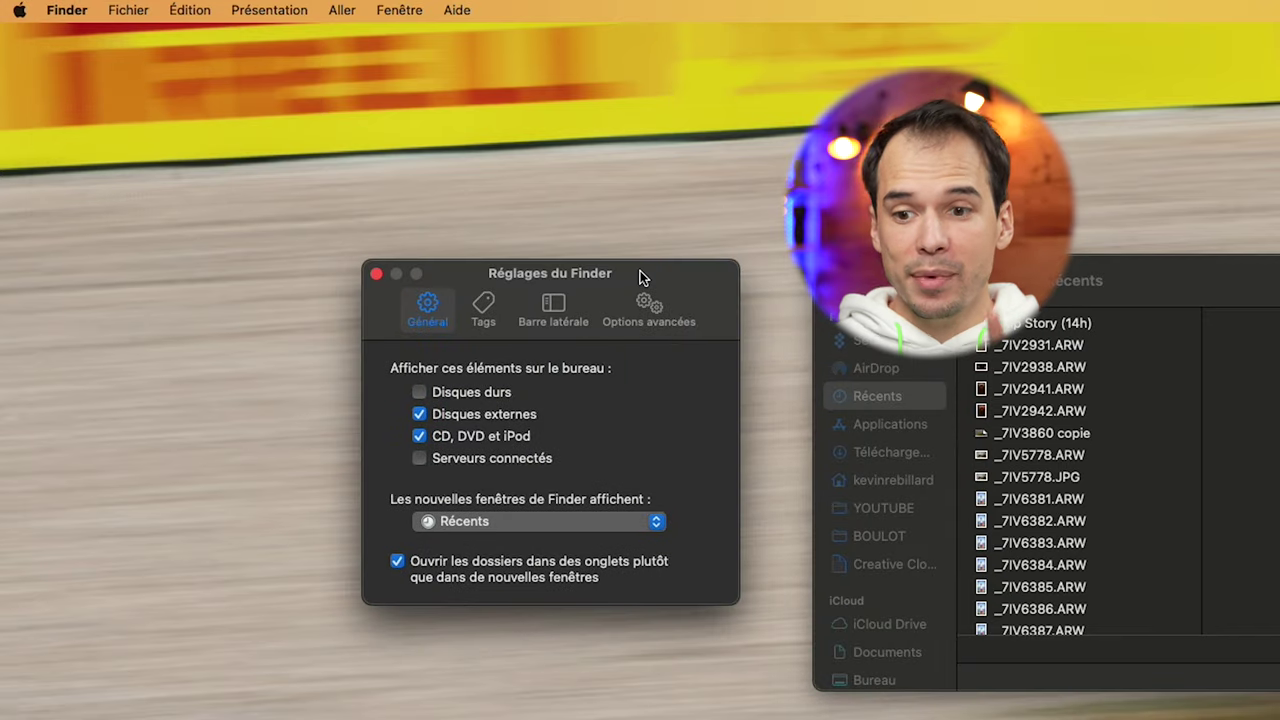
{"action": "left_click", "coordinate": [510, 521]}
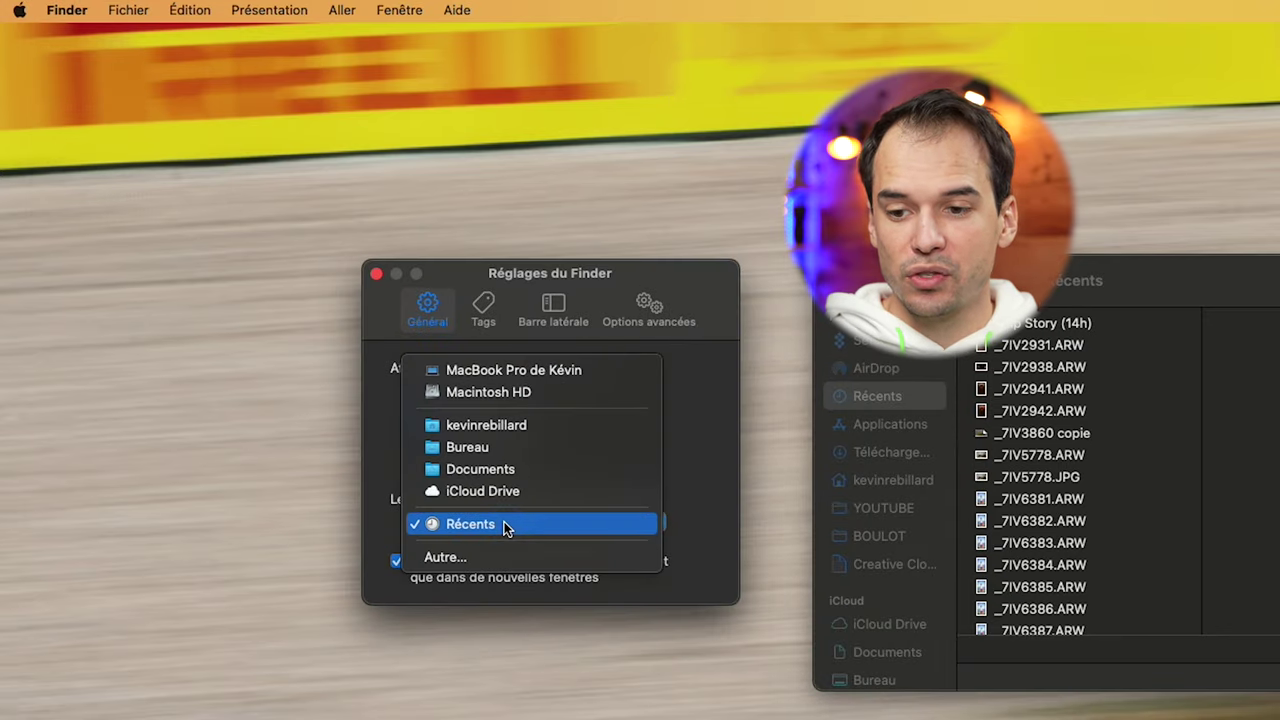
{"action": "left_click", "coordinate": [520, 428]}
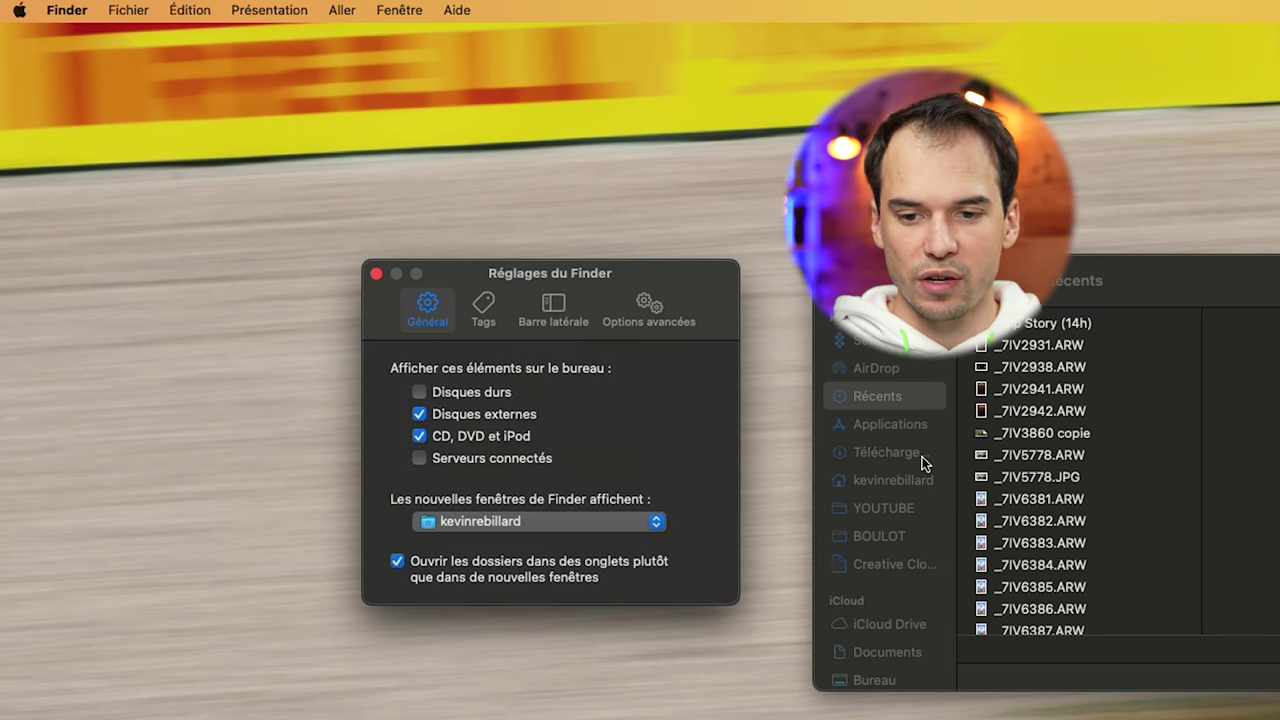
{"action": "left_click", "coordinate": [889, 484]}
{"action": "left_click", "coordinate": [889, 486]}
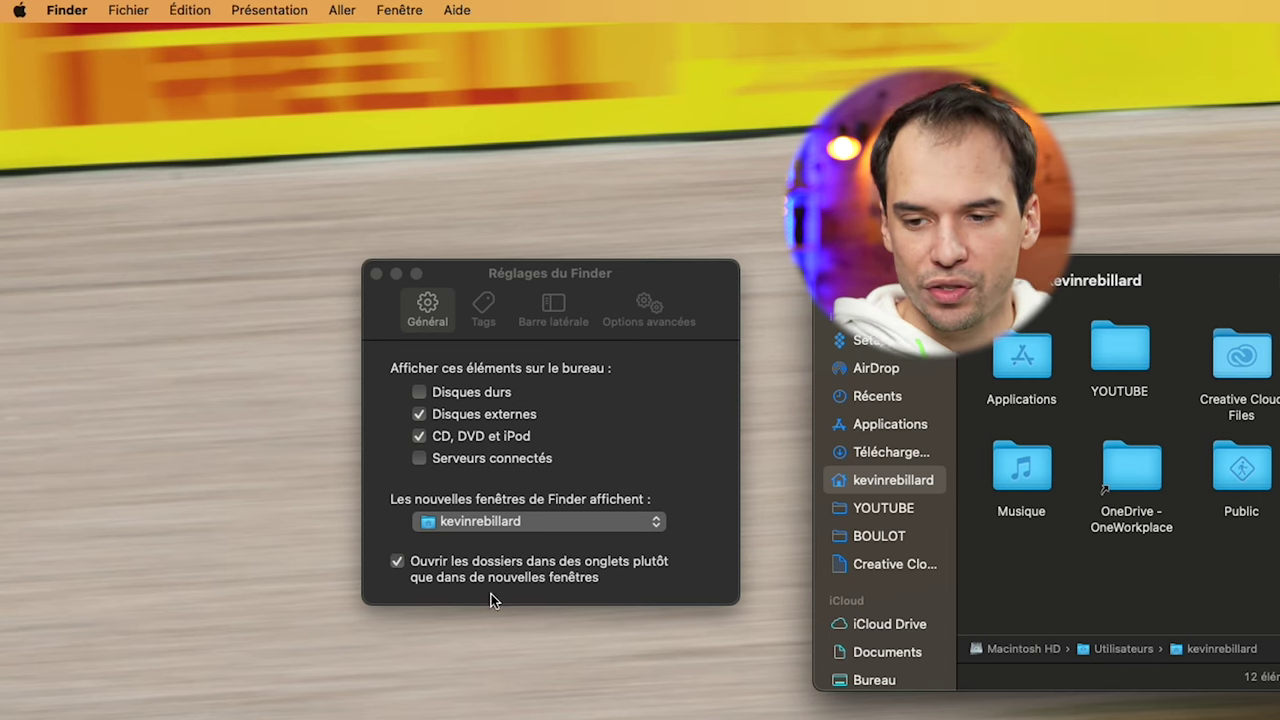
- Show the Barre latérale settings and make the Finder window taller so more of its sidebar fits
{"action": "left_click", "coordinate": [230, 70]}
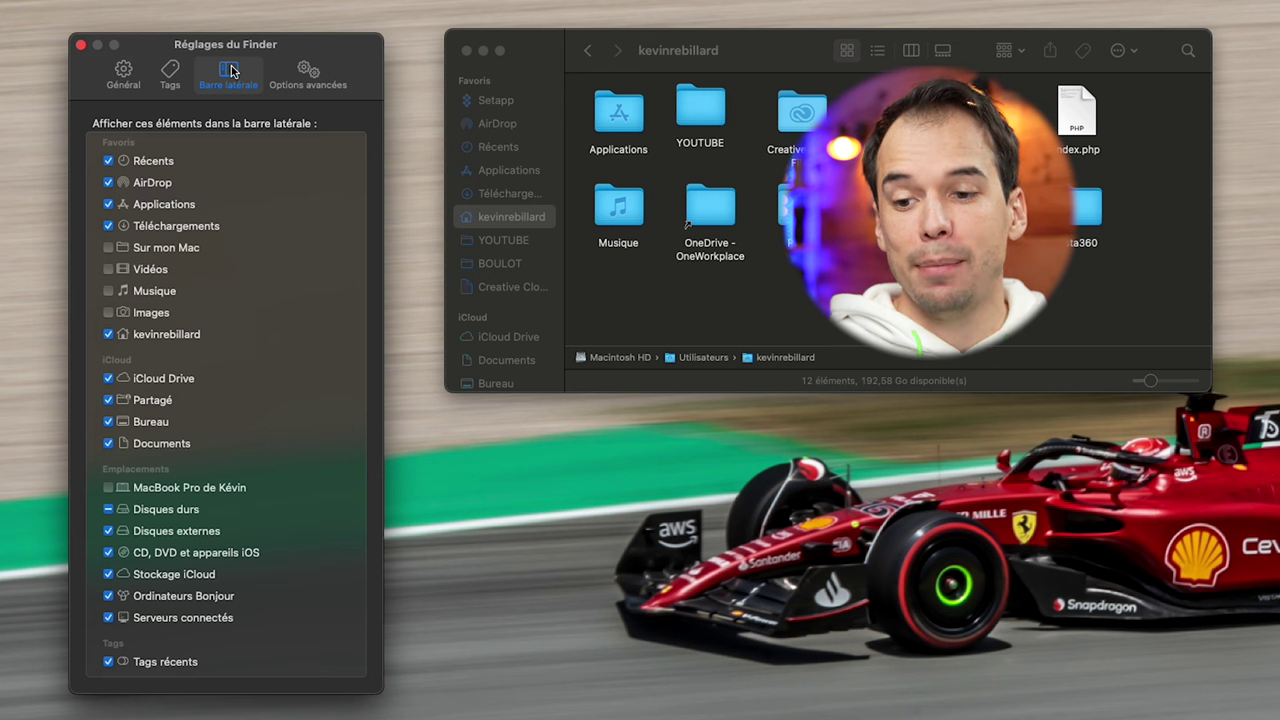
{"action": "left_click", "coordinate": [540, 76]}
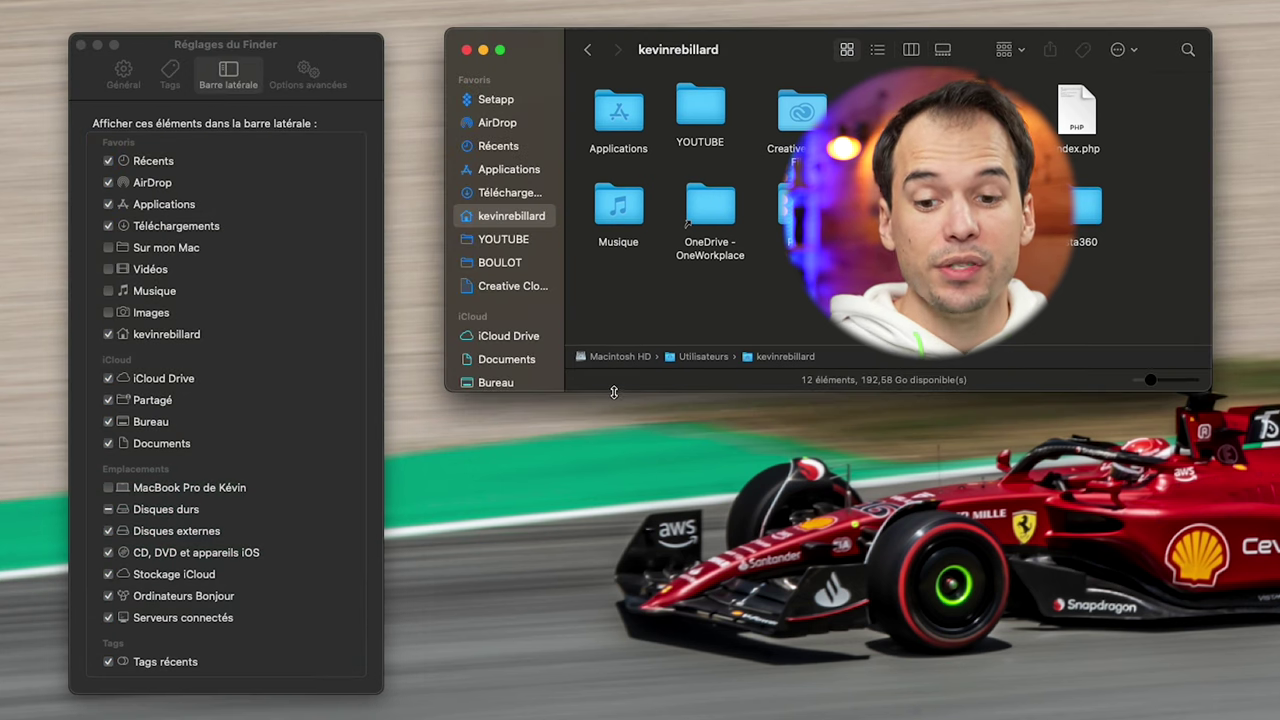
{"action": "left_click_drag", "start_coordinate": [617, 391], "coordinate": [615, 541]}
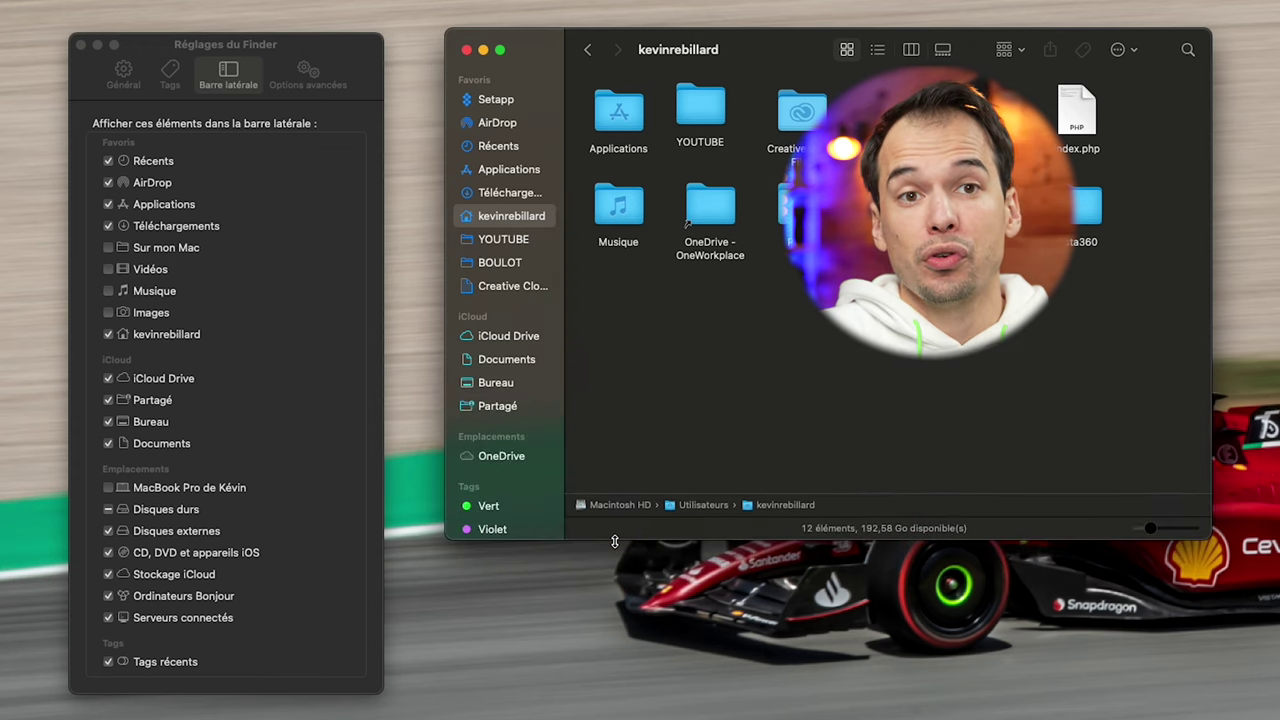
- Open Creative Cloud Files from the Finder sidebar and remove it from the sidebar favourites
{"action": "left_click", "coordinate": [498, 287]}
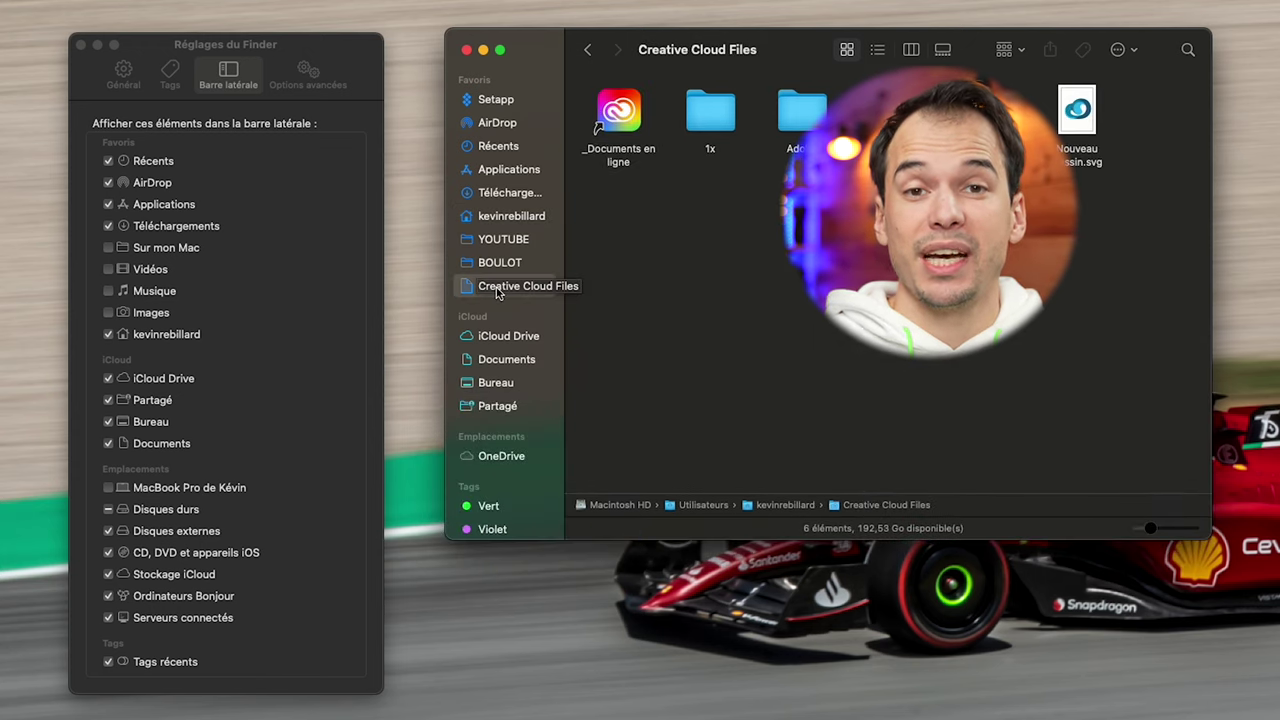
{"action": "right_click", "coordinate": [498, 289]}
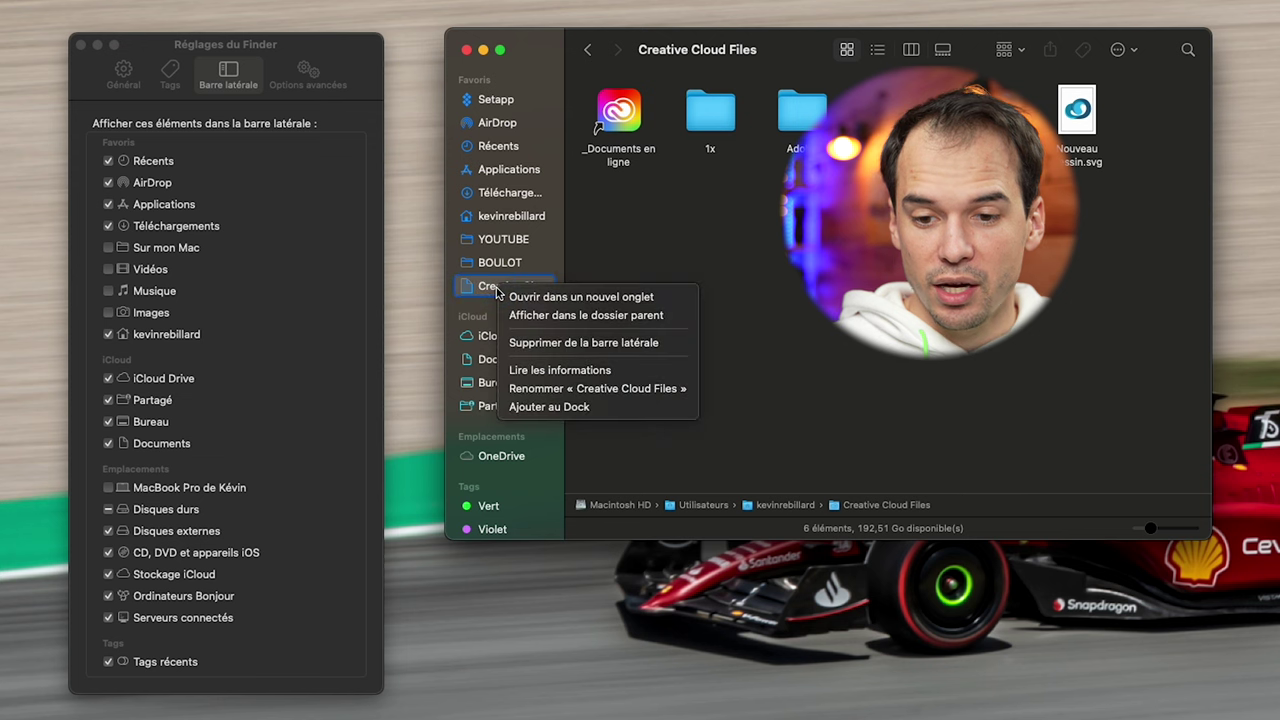
{"action": "left_click", "coordinate": [523, 342]}
- Exclude Partagé and Tags récents from the items displayed in the Finder sidebar
{"action": "left_click", "coordinate": [193, 412]}
{"action": "left_click", "coordinate": [109, 402]}
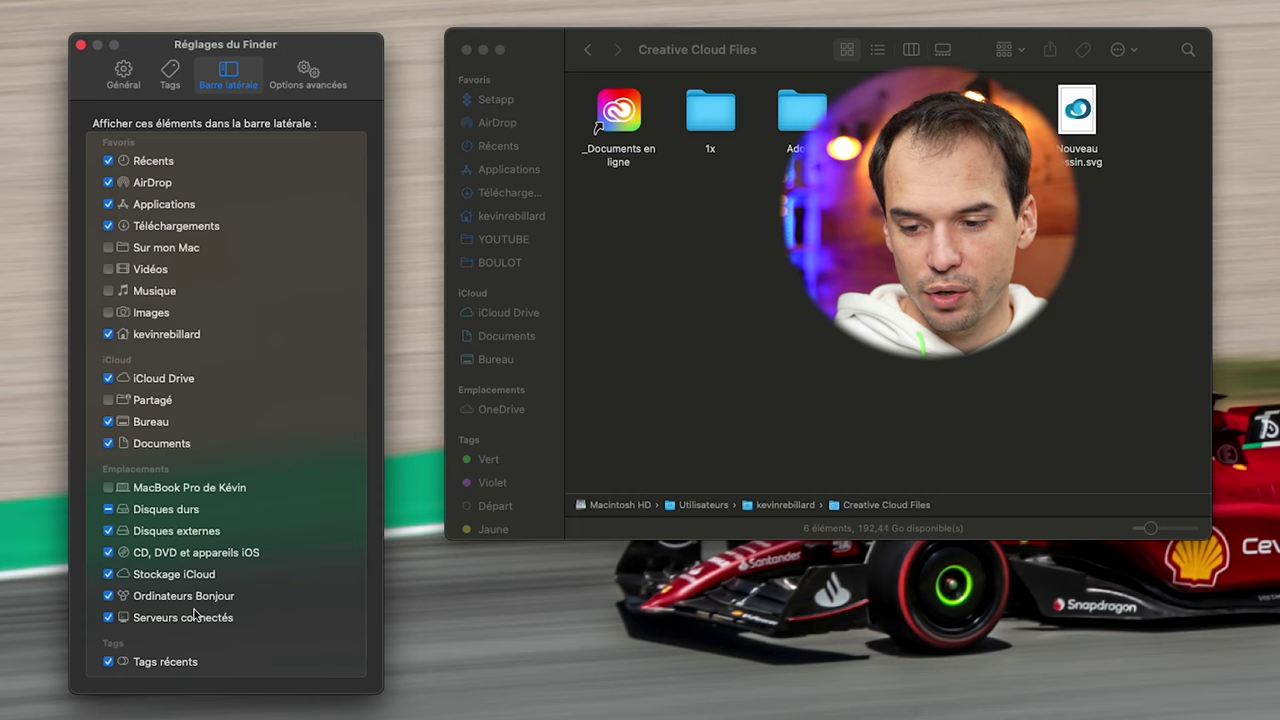
{"action": "left_click", "coordinate": [108, 662]}
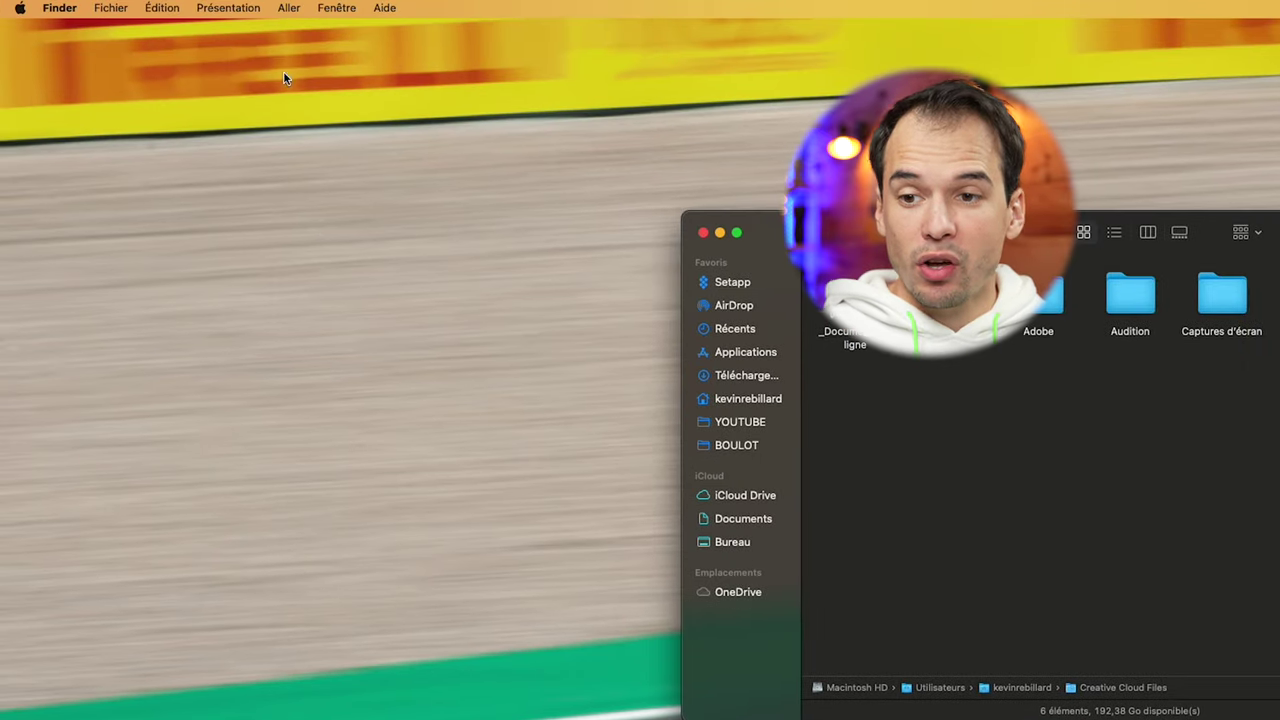
- Show the path bar in the Creative Cloud Files window
{"action": "left_click", "coordinate": [237, 8]}
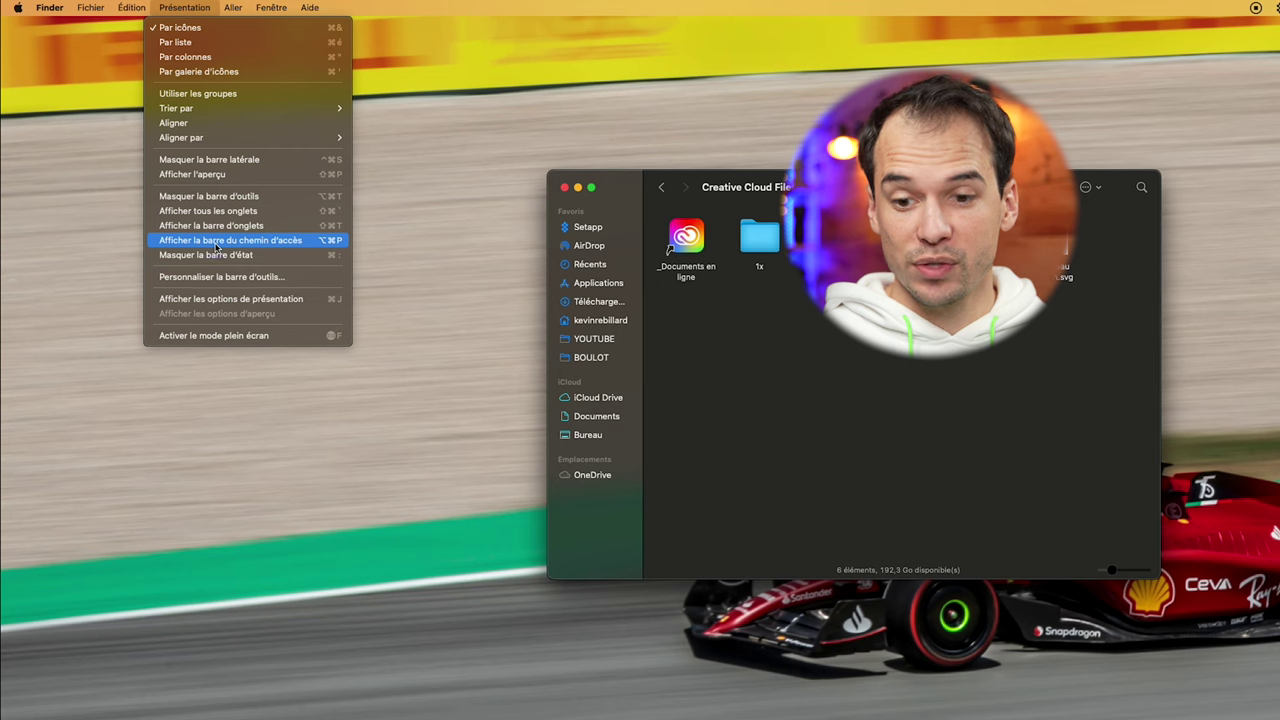
{"action": "left_click", "coordinate": [215, 243]}
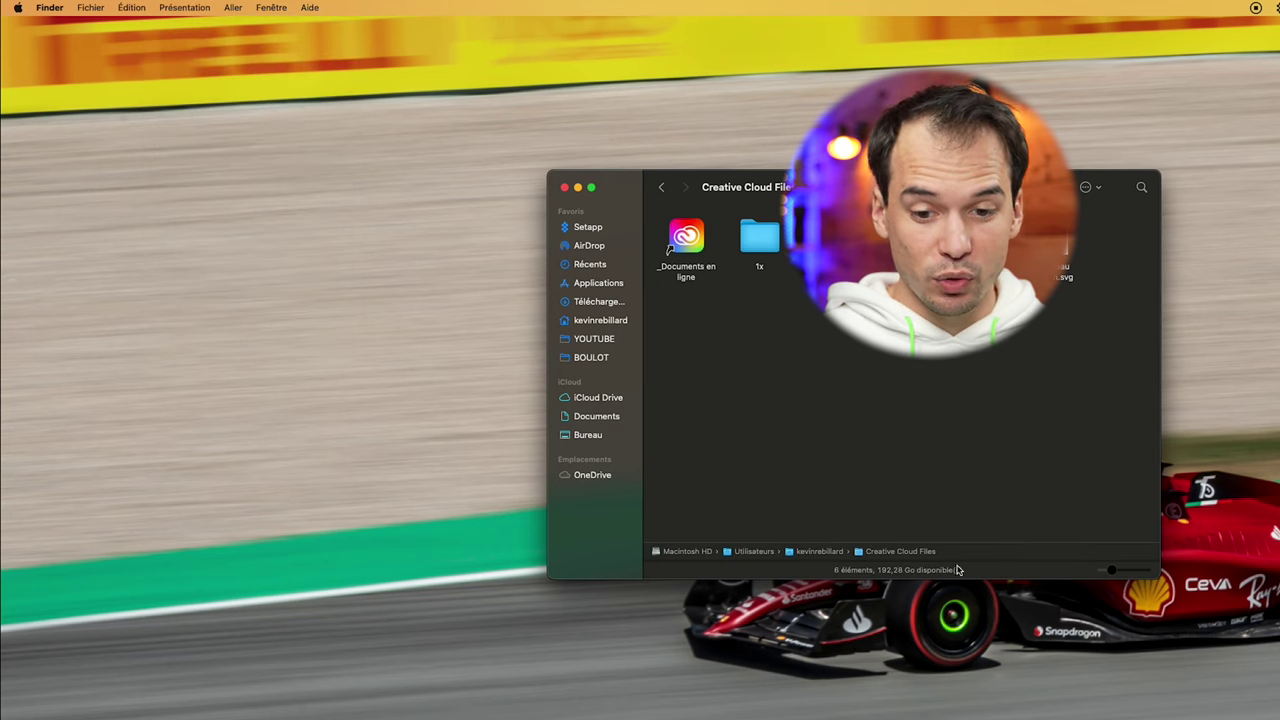
- Select Audition, Captures d'écran and Nouveau Dessin.svg to check the status bar, and clear the selection
{"action": "left_click", "coordinate": [185, 7]}
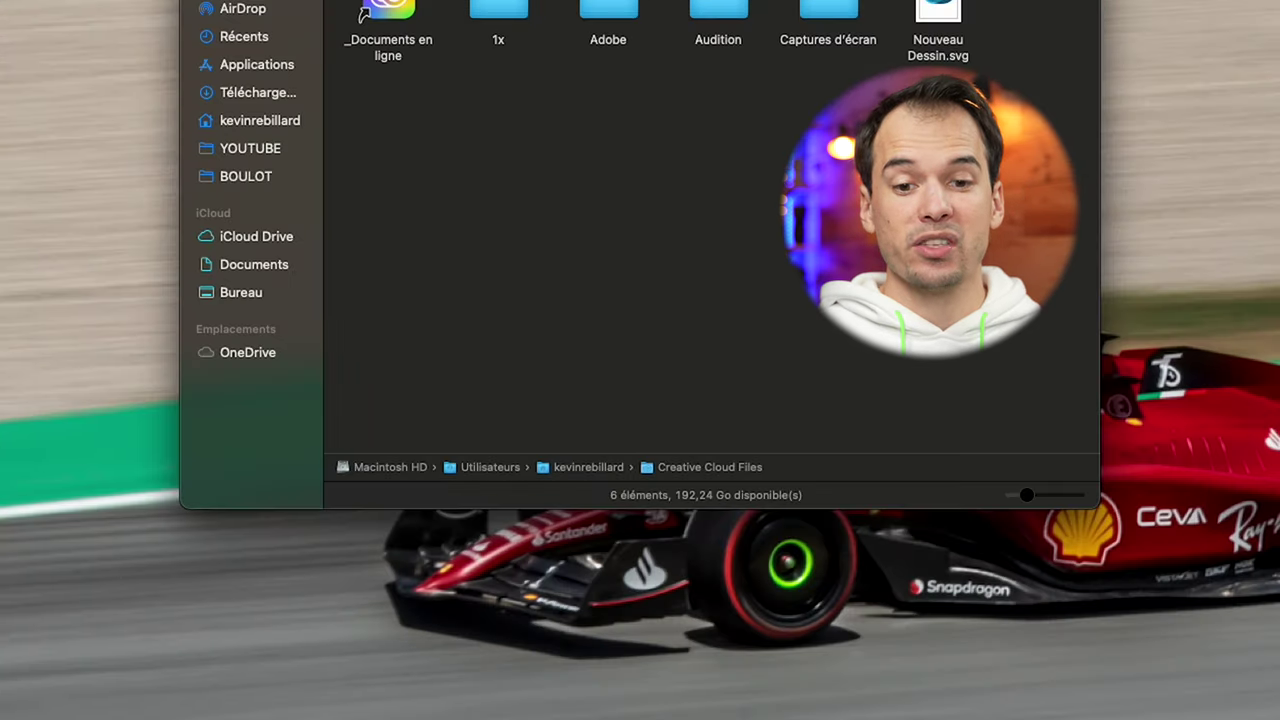
{"action": "left_click_drag", "start_coordinate": [978, 8], "coordinate": [705, 150]}
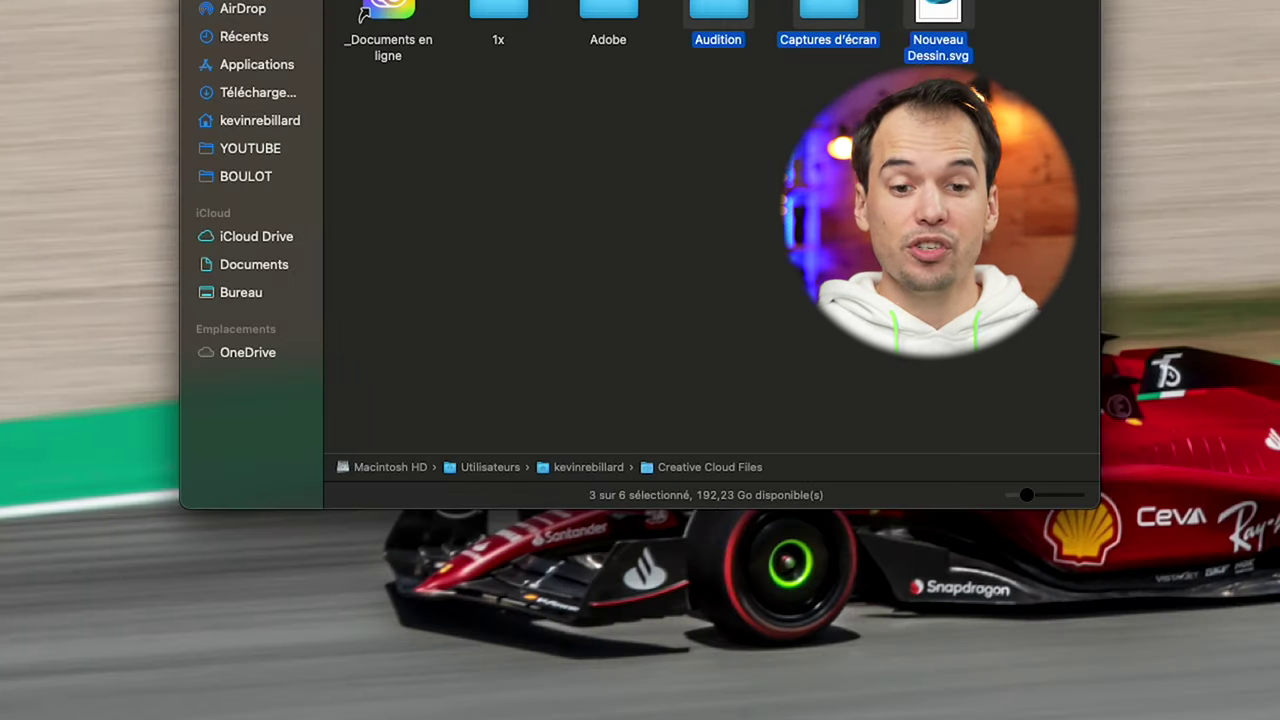
{"action": "left_click", "coordinate": [783, 188]}
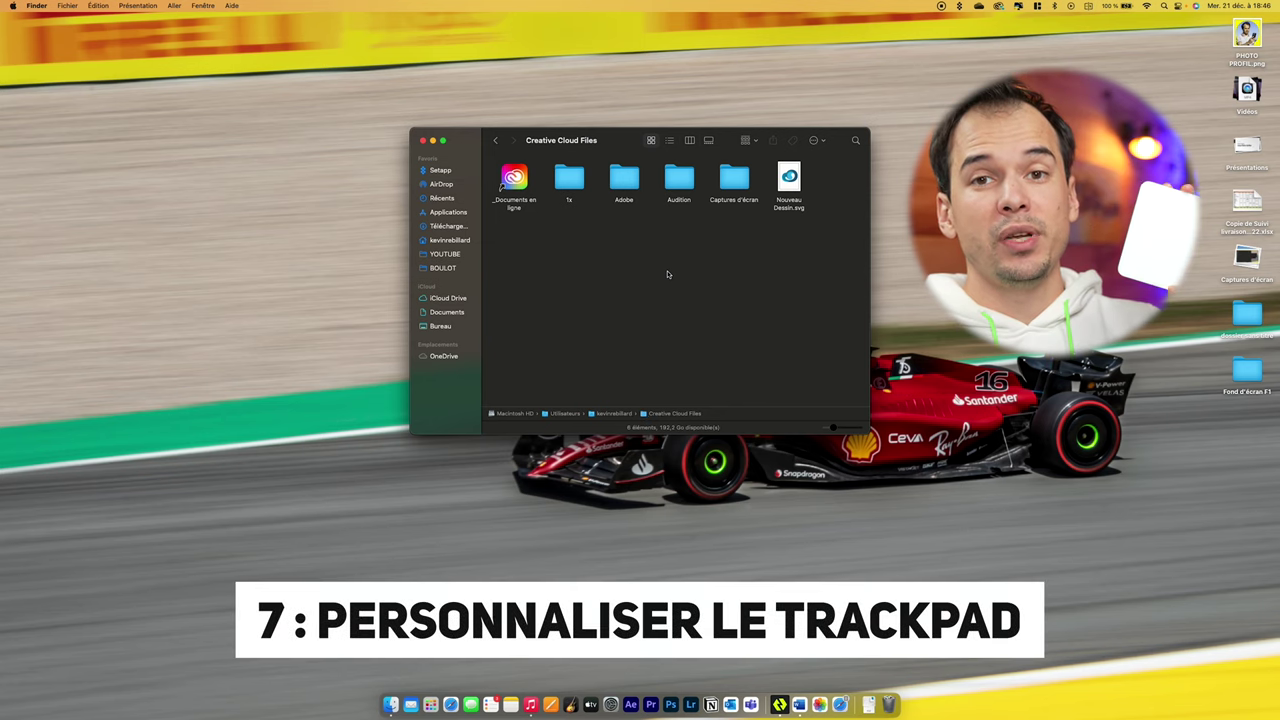
- Search Spotlight for "track", open the Trackpad settings and display the Faire défiler et zoomer options
{"action": "key", "text": "super+space"}
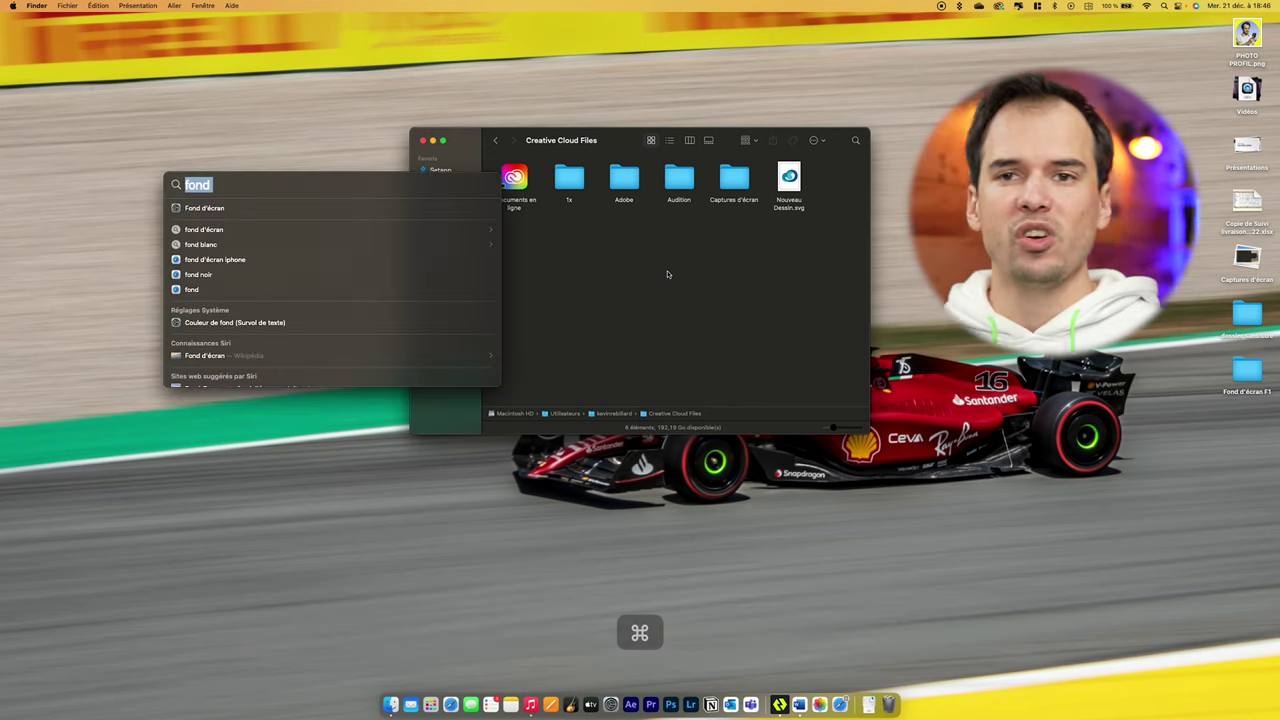
{"action": "type", "text": "trackpad"}
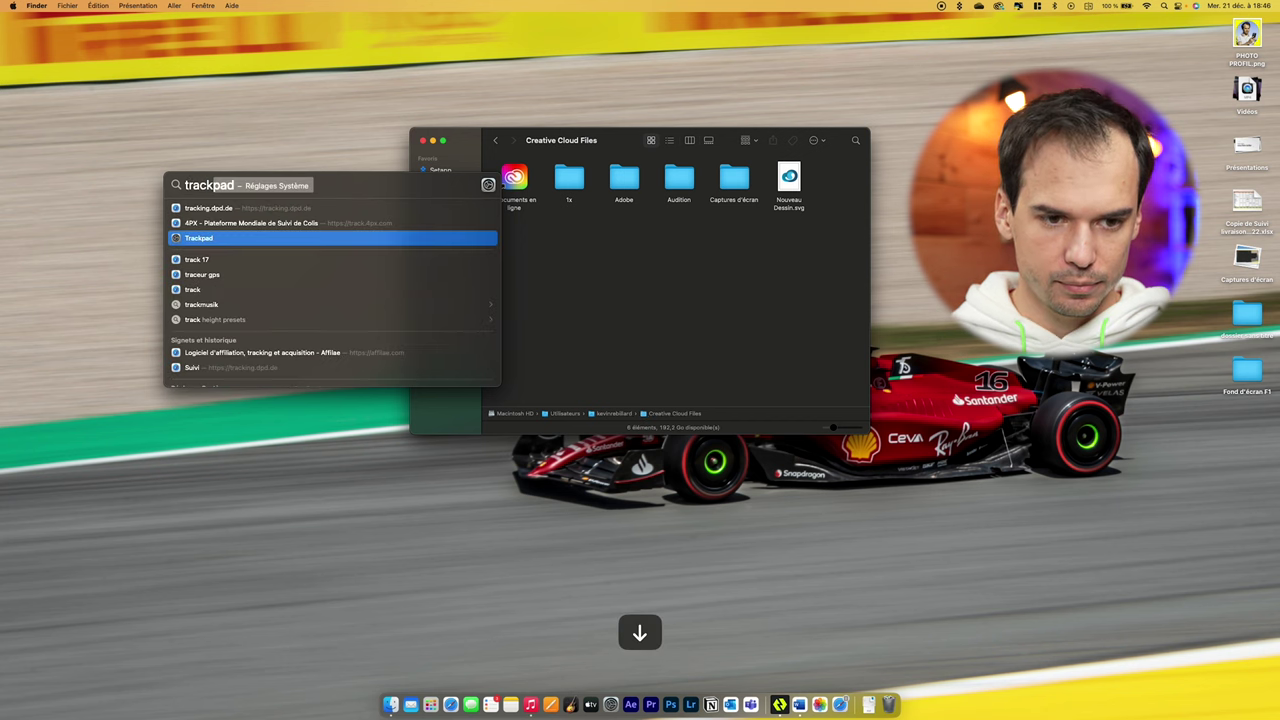
{"action": "key", "text": "Return"}
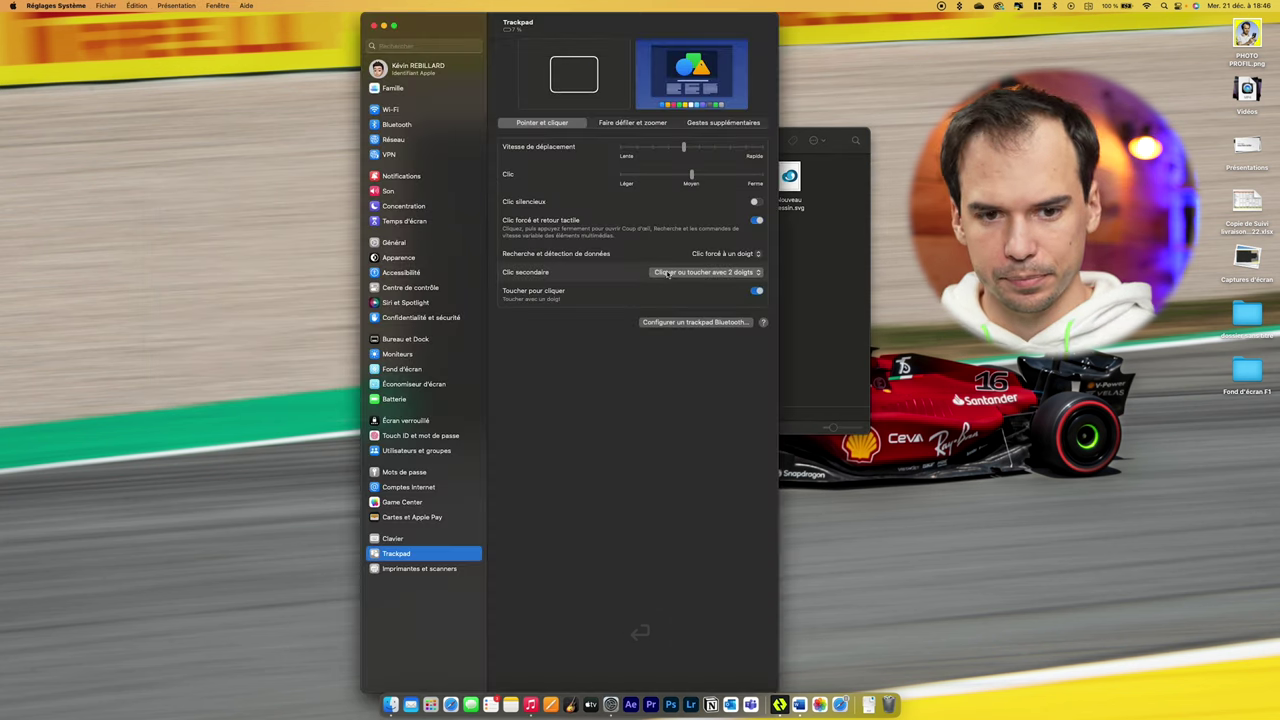
{"action": "left_click", "coordinate": [634, 123]}
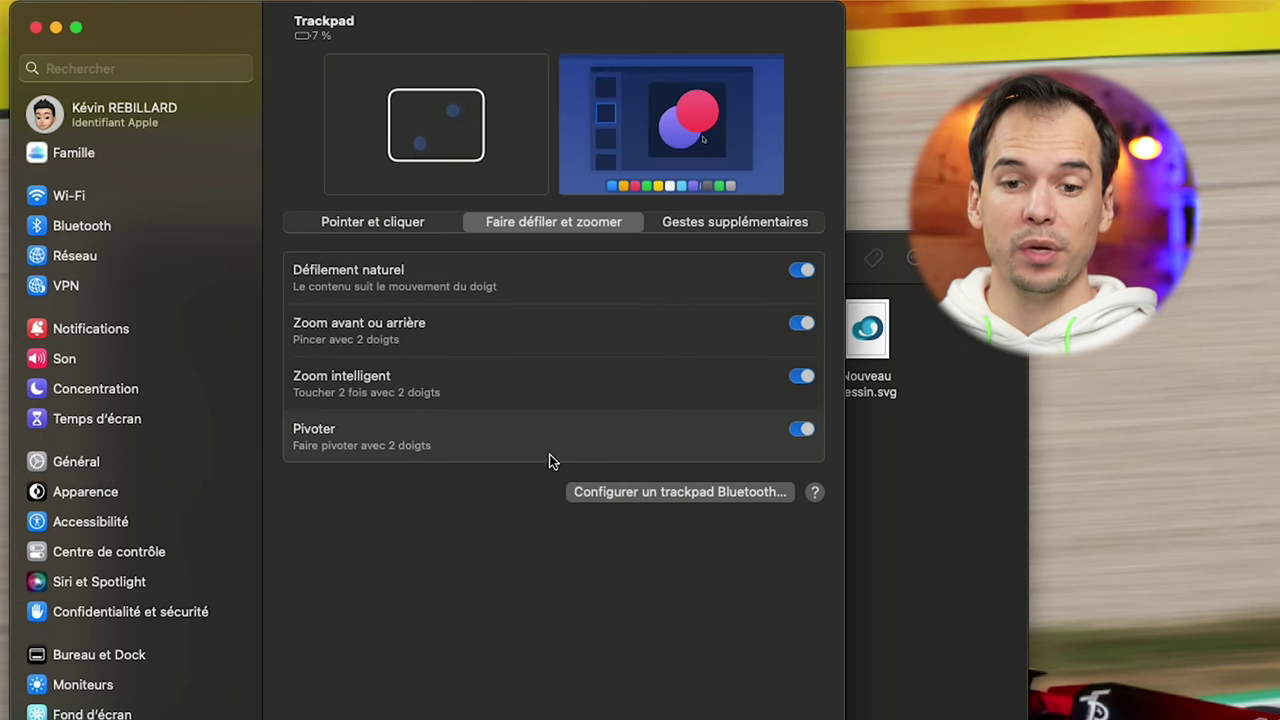
- Display the Gestes supplémentaires options of the trackpad
{"action": "left_click", "coordinate": [752, 221]}
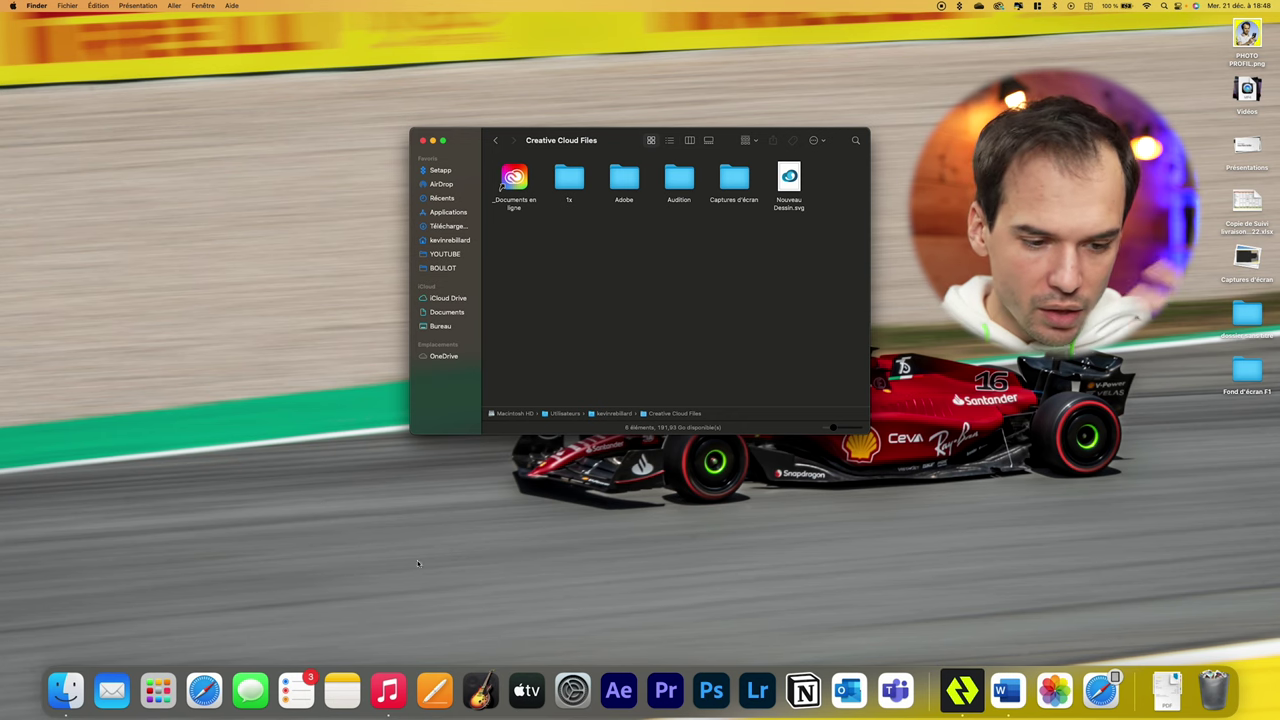
- Remove Mail, Reminders, Notes, Pages, GarageBand and Apple TV from the Dock
{"action": "left_click_drag", "start_coordinate": [111, 688], "coordinate": [153, 366]}
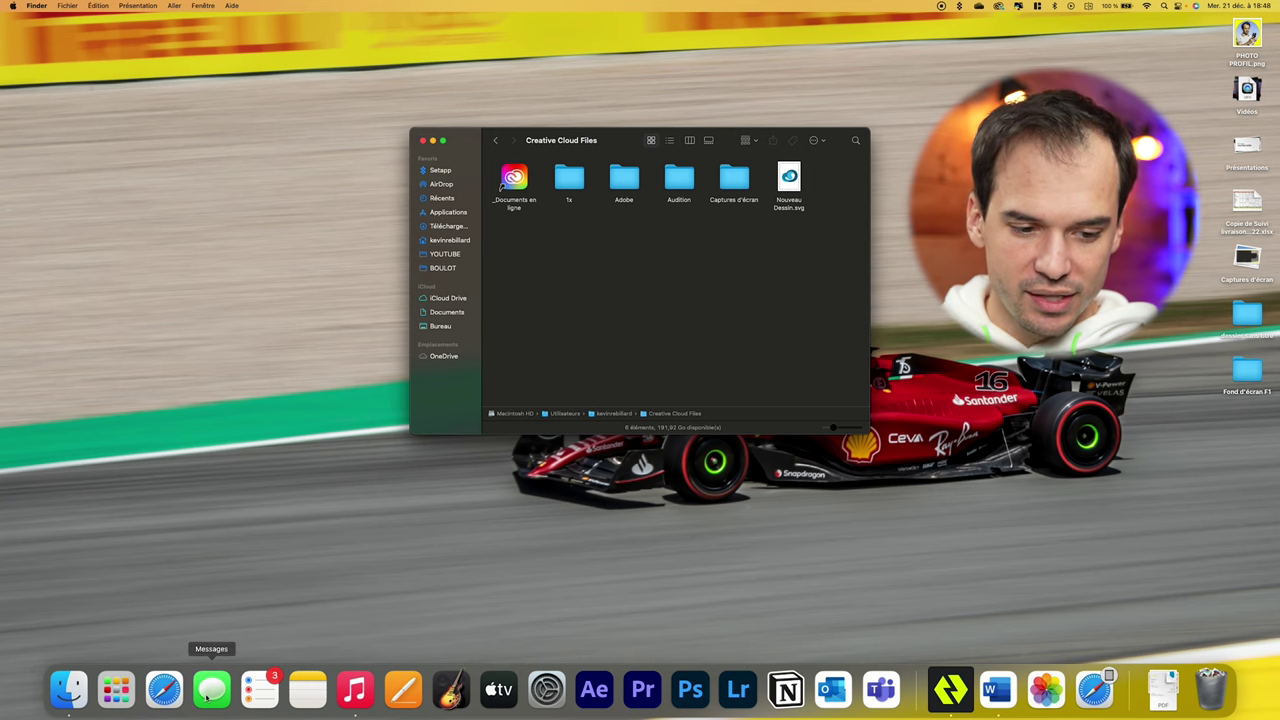
{"action": "left_click_drag", "start_coordinate": [259, 686], "coordinate": [251, 341]}
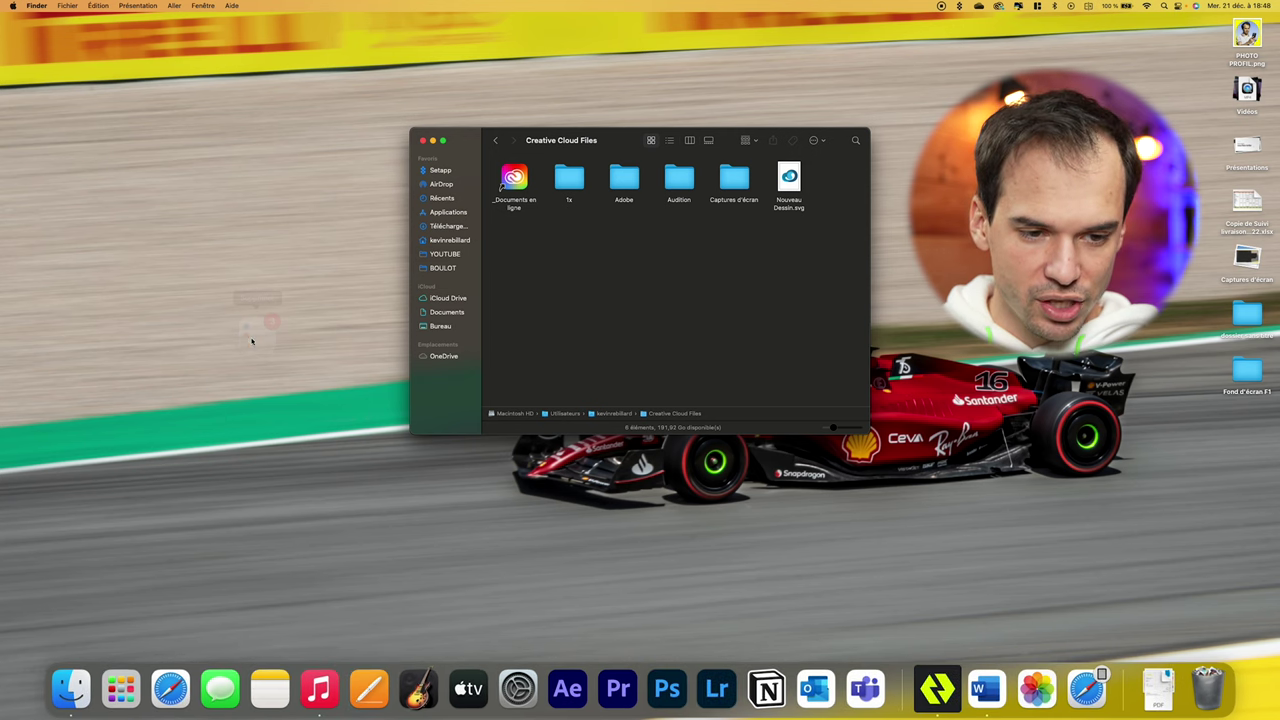
{"action": "left_click_drag", "start_coordinate": [277, 686], "coordinate": [254, 374]}
{"action": "left_click_drag", "start_coordinate": [332, 686], "coordinate": [329, 263]}
{"action": "left_click_drag", "start_coordinate": [380, 686], "coordinate": [316, 270]}
{"action": "left_click_drag", "start_coordinate": [362, 686], "coordinate": [345, 260]}
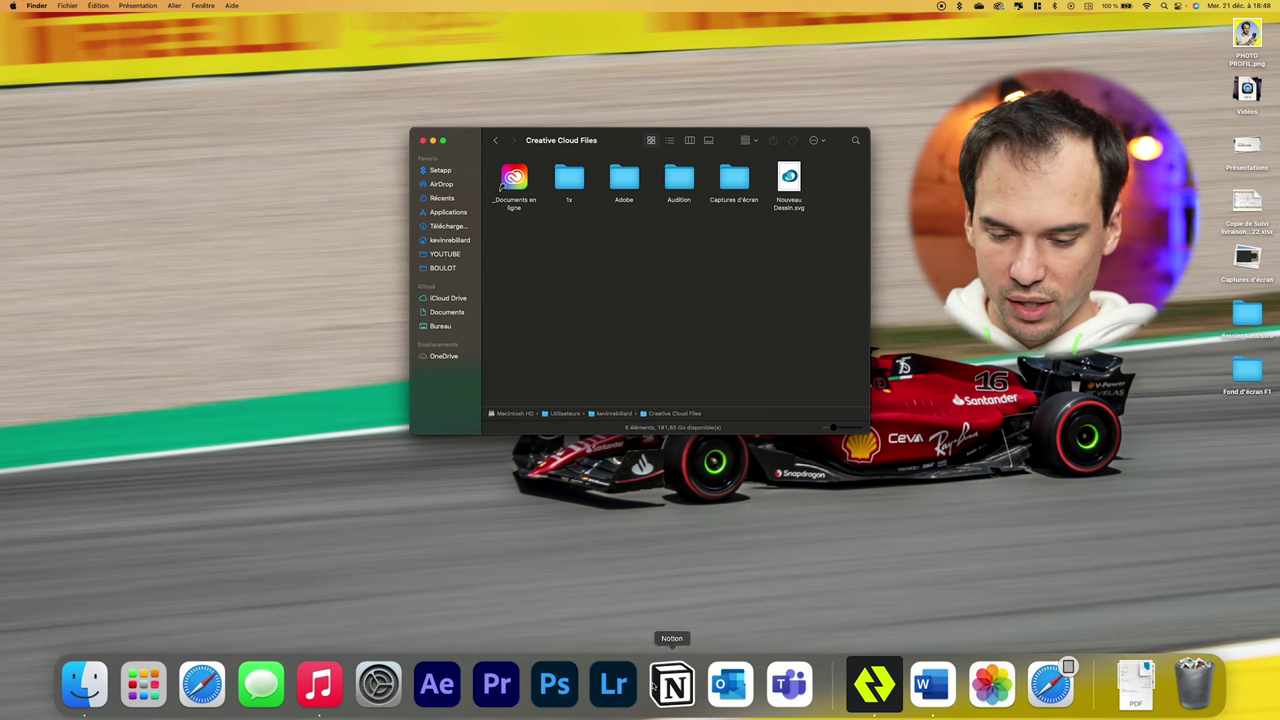
- Open the Dock settings and turn off Afficher les applications ouvertes récemment dans le Dock
{"action": "right_click", "coordinate": [826, 688]}
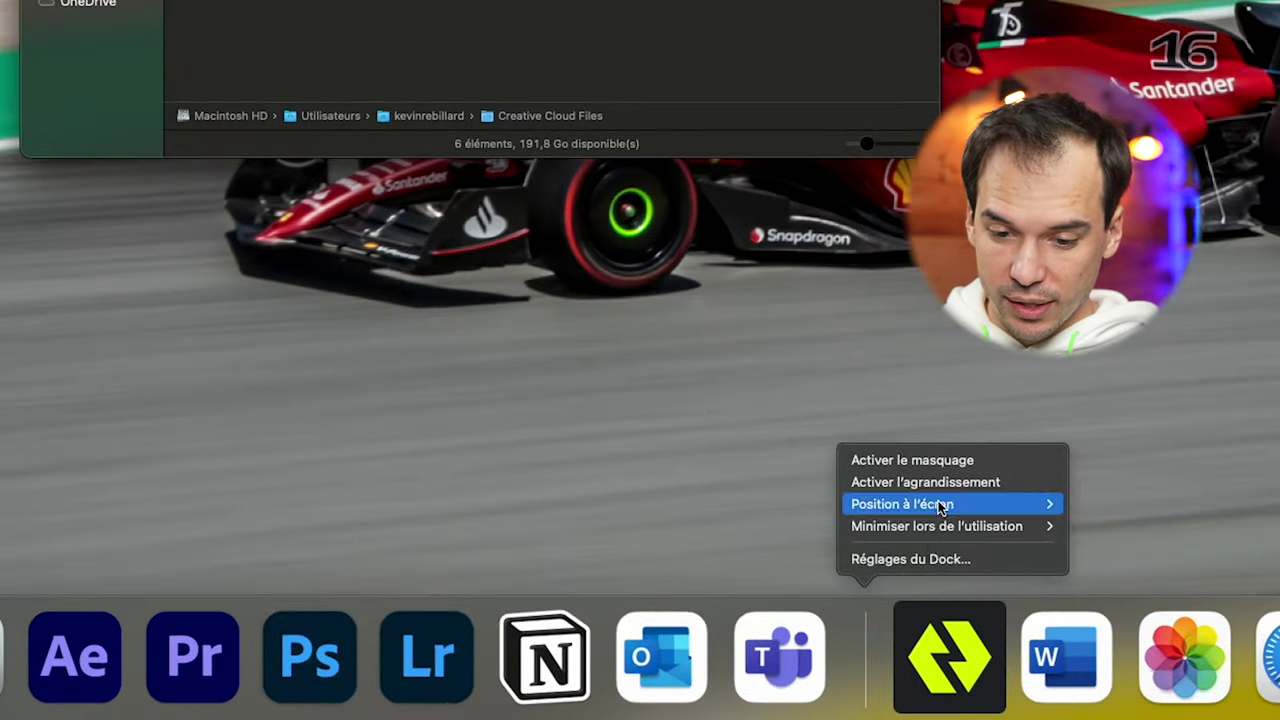
{"action": "left_click", "coordinate": [937, 560]}
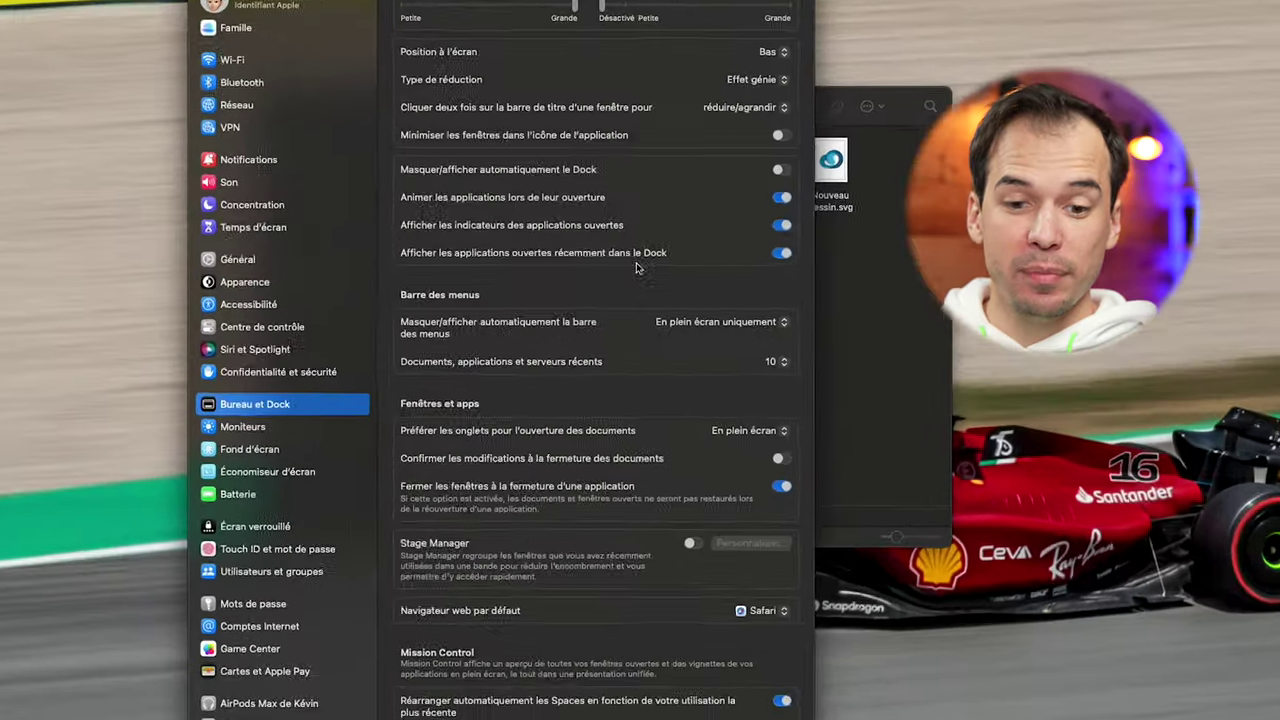
{"action": "left_click", "coordinate": [782, 252]}
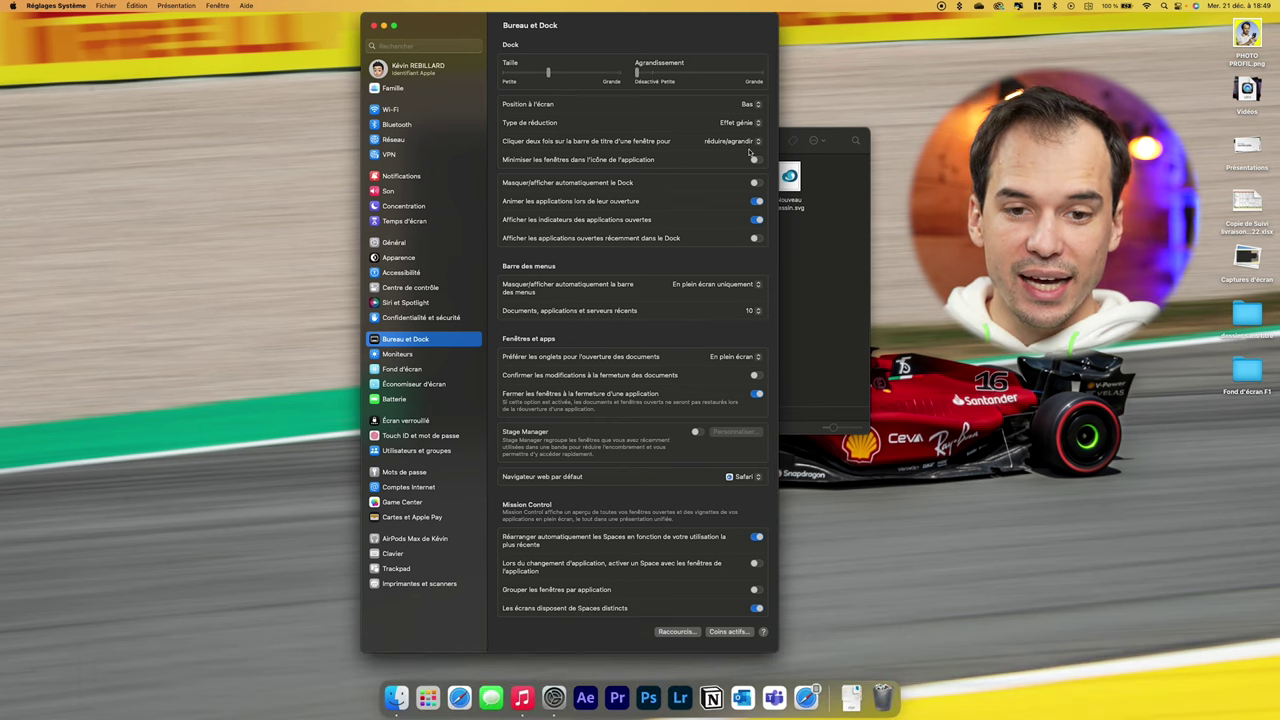
- Try the Dock's magnification, and turn on automatic hiding of the Dock
{"action": "left_click_drag", "start_coordinate": [651, 76], "coordinate": [716, 77]}
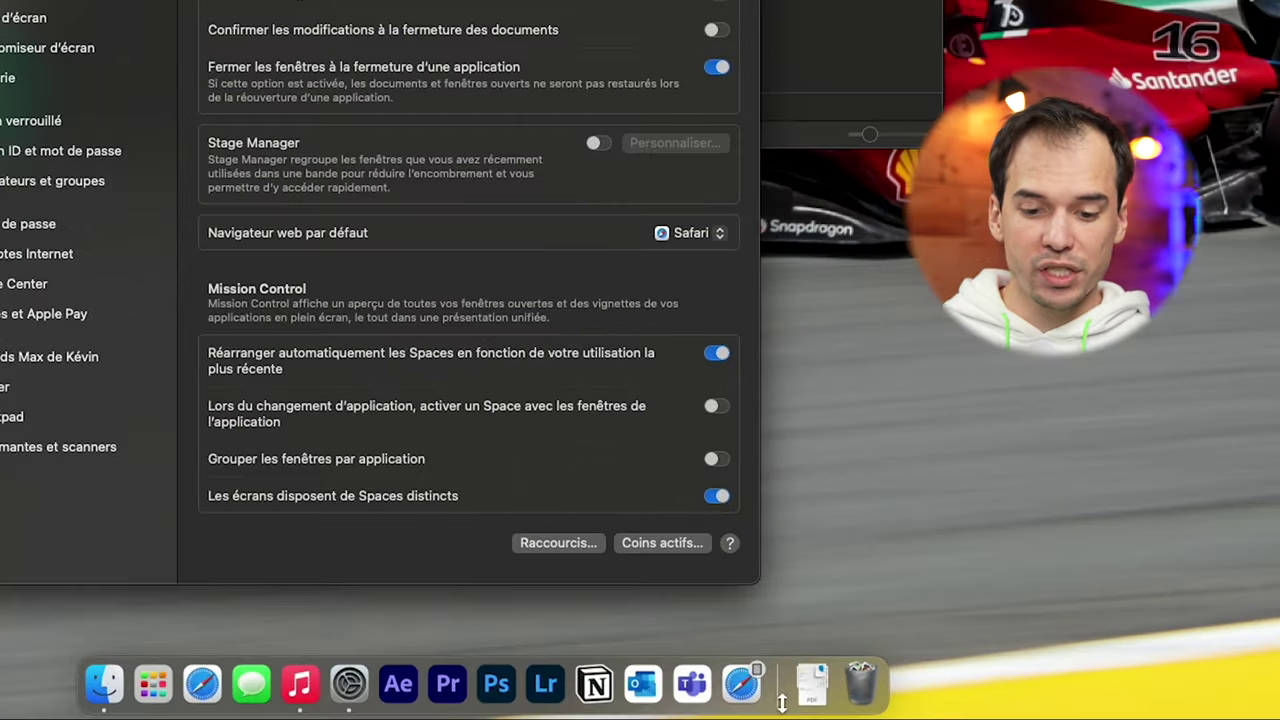
{"action": "right_click", "coordinate": [834, 697]}
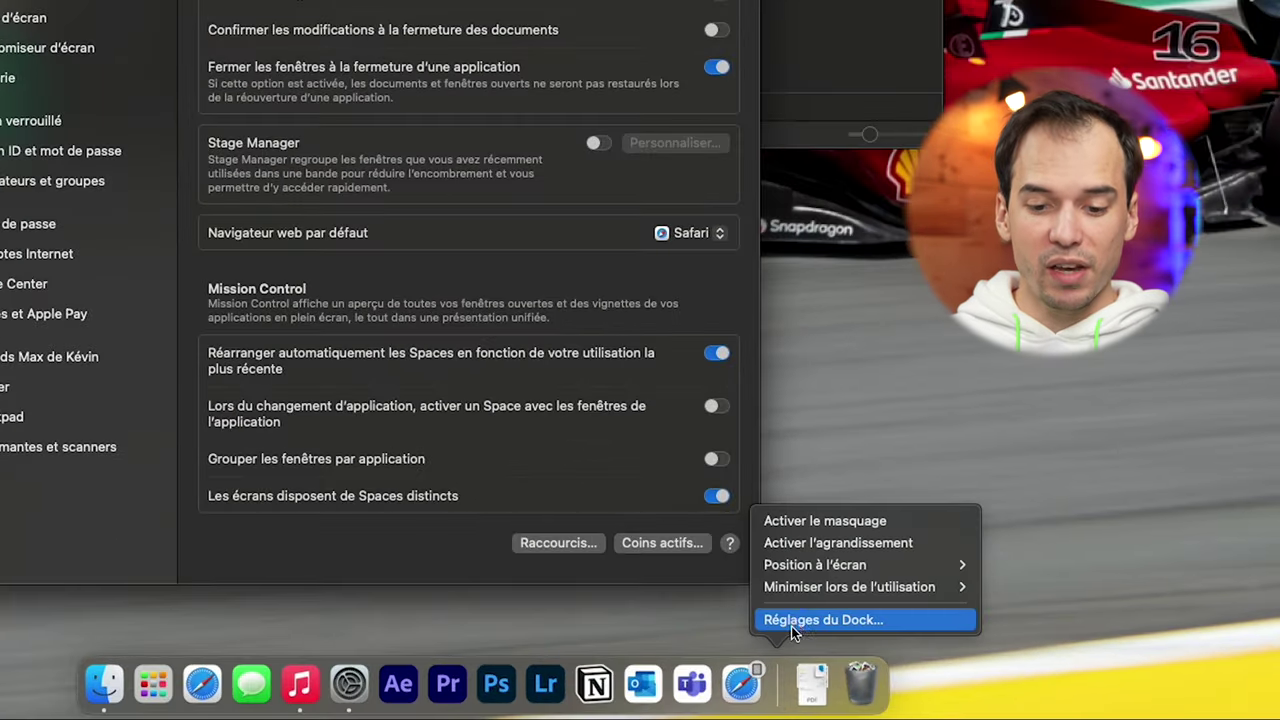
{"action": "left_click", "coordinate": [836, 520]}
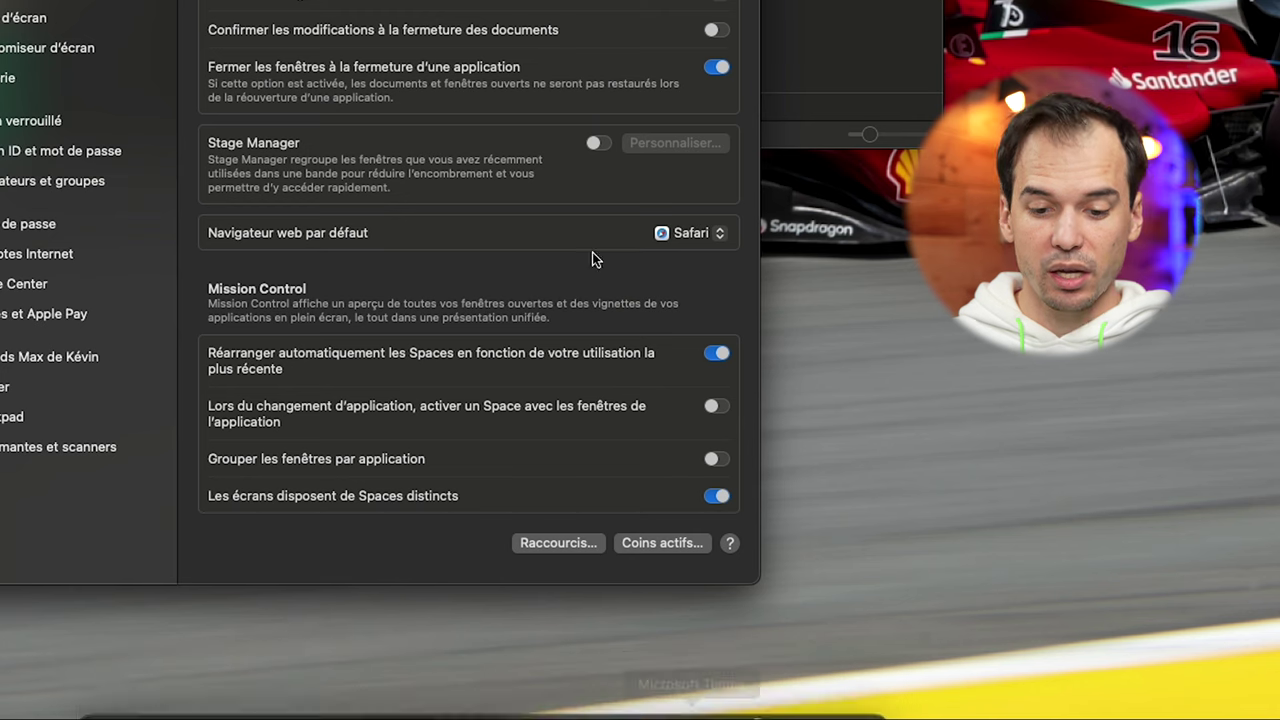
- Try the Gauche screen position for the Dock and set it back to Bas
{"action": "left_click", "coordinate": [758, 106]}
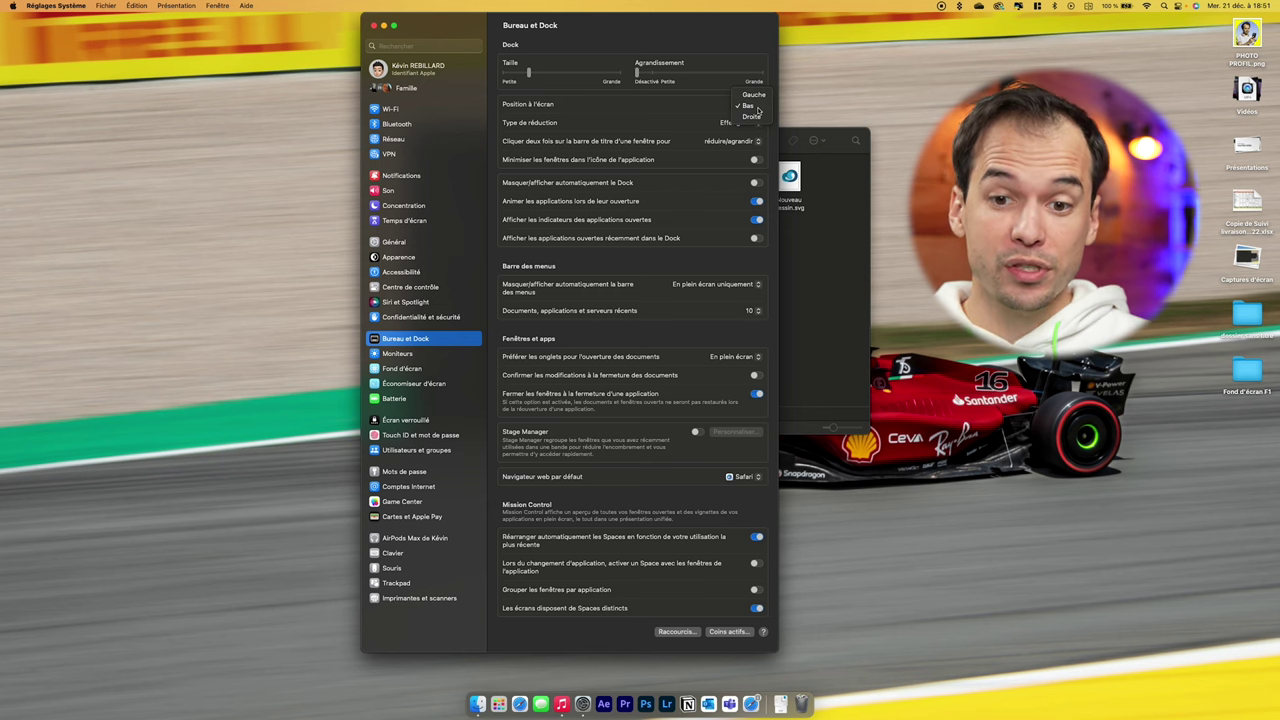
{"action": "left_click", "coordinate": [753, 94]}
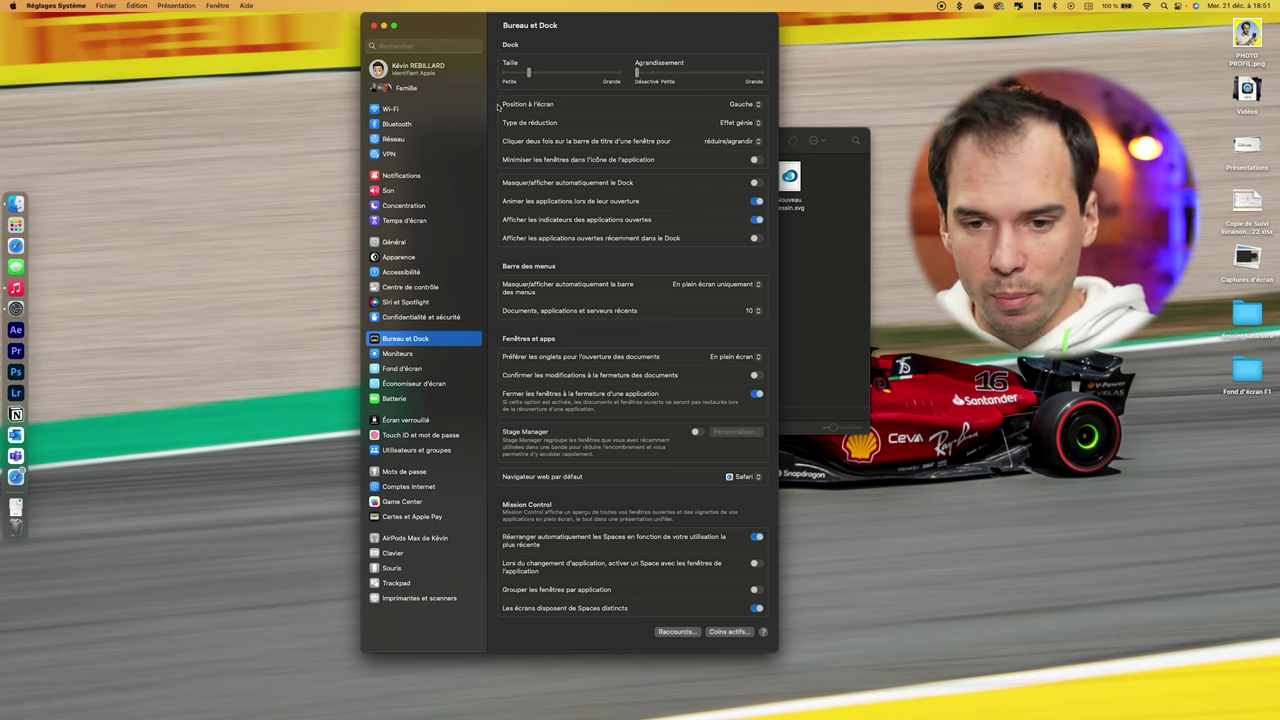
{"action": "left_click", "coordinate": [742, 104]}
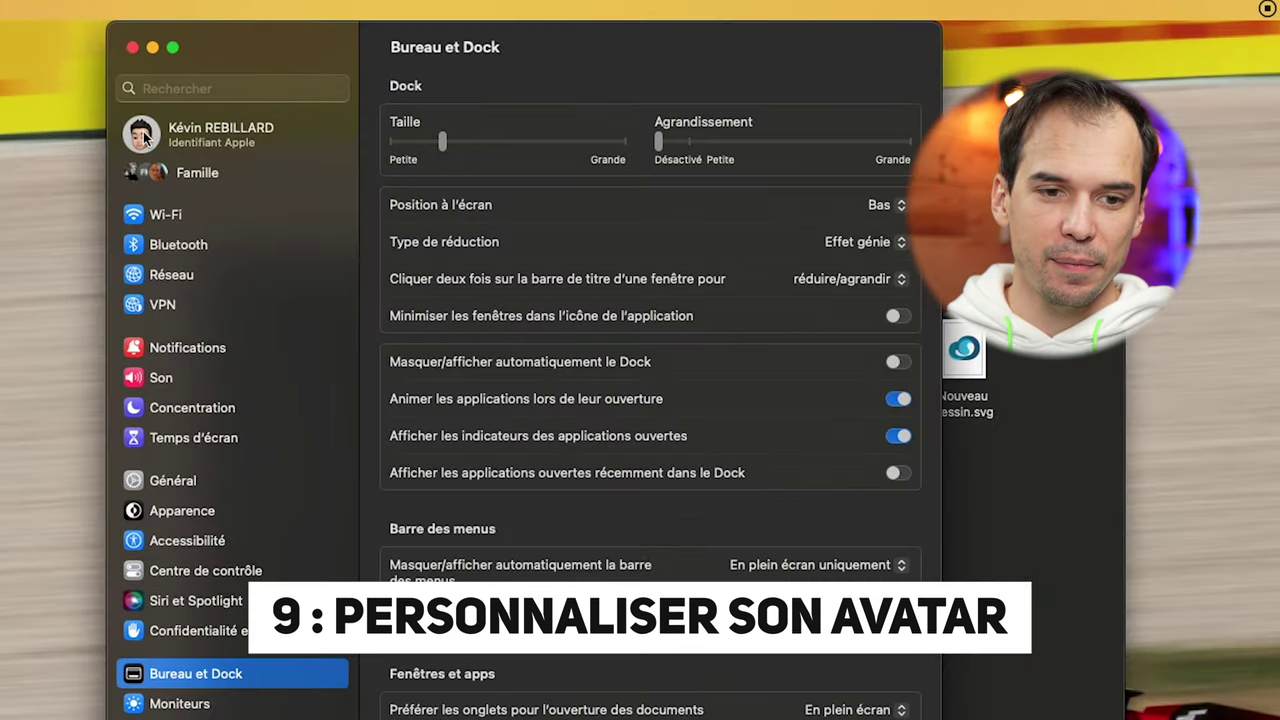
- Open the Apple ID picture for editing and try several Memoji face poses
{"action": "left_click", "coordinate": [145, 138]}
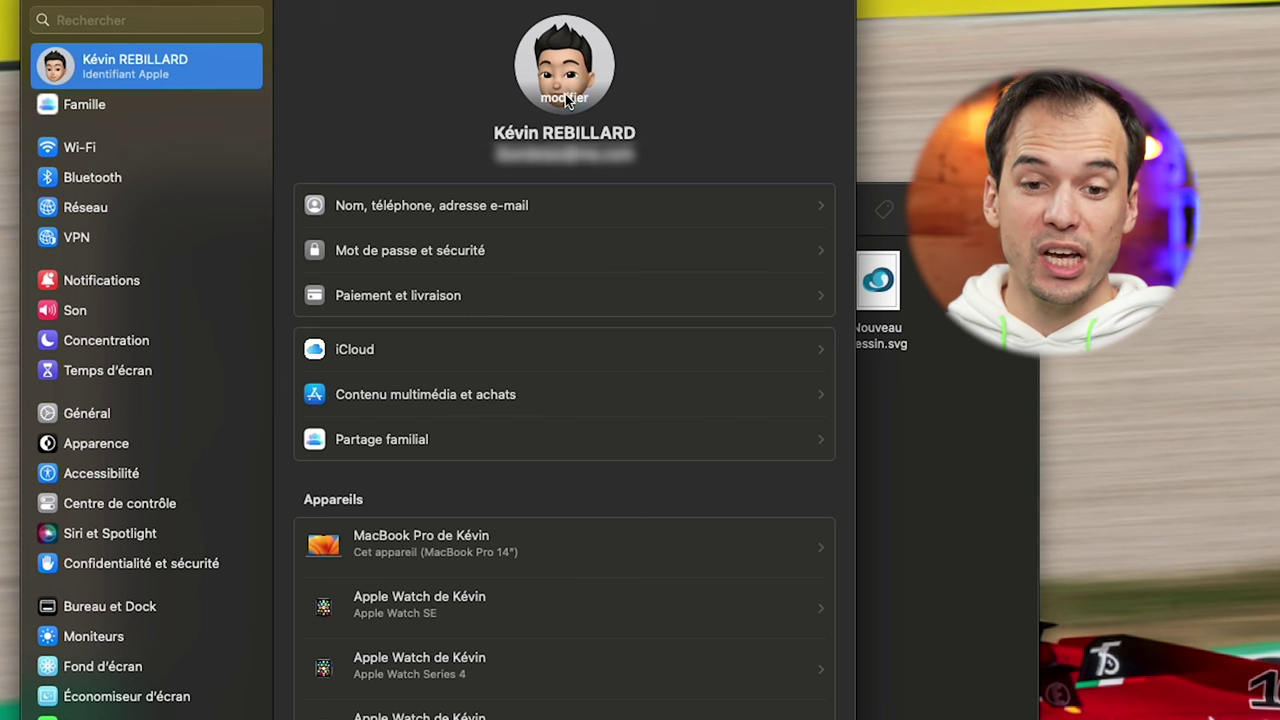
{"action": "left_click", "coordinate": [565, 97]}
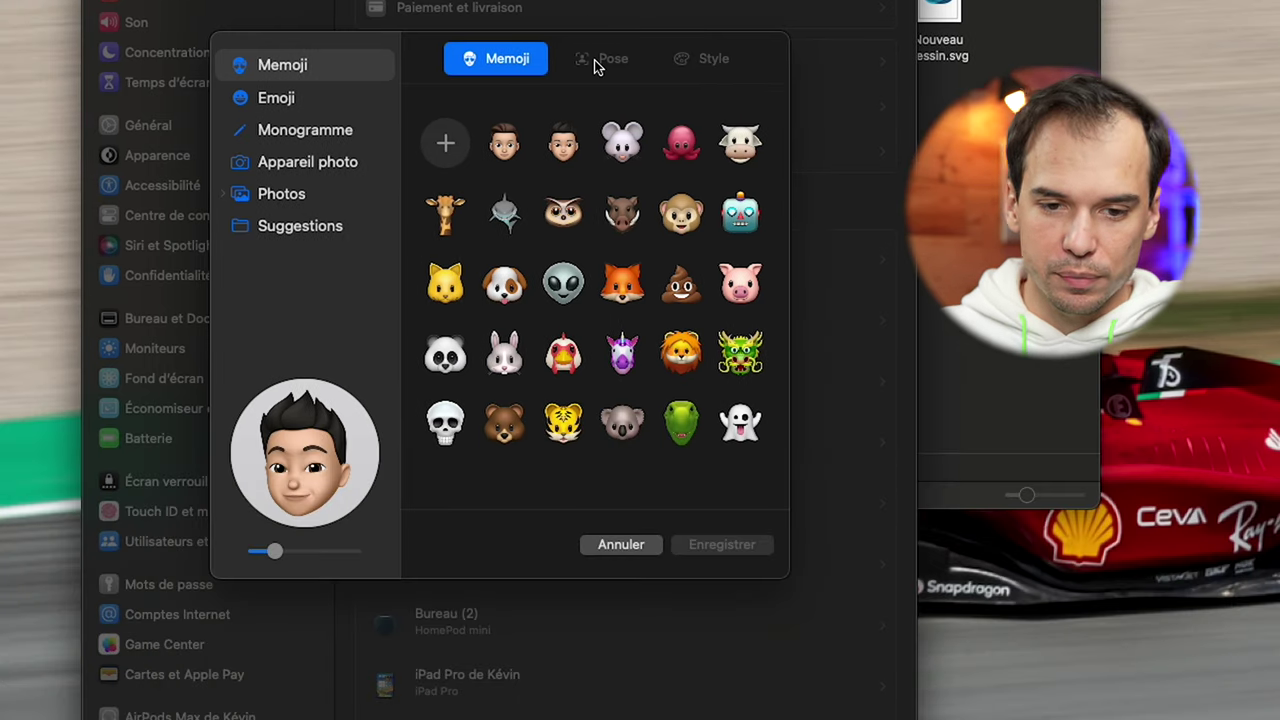
{"action": "left_click", "coordinate": [597, 60]}
{"action": "left_click", "coordinate": [706, 165]}
{"action": "left_click", "coordinate": [722, 234]}
{"action": "left_click", "coordinate": [596, 278]}
{"action": "left_click", "coordinate": [478, 350]}
{"action": "left_click", "coordinate": [480, 274]}
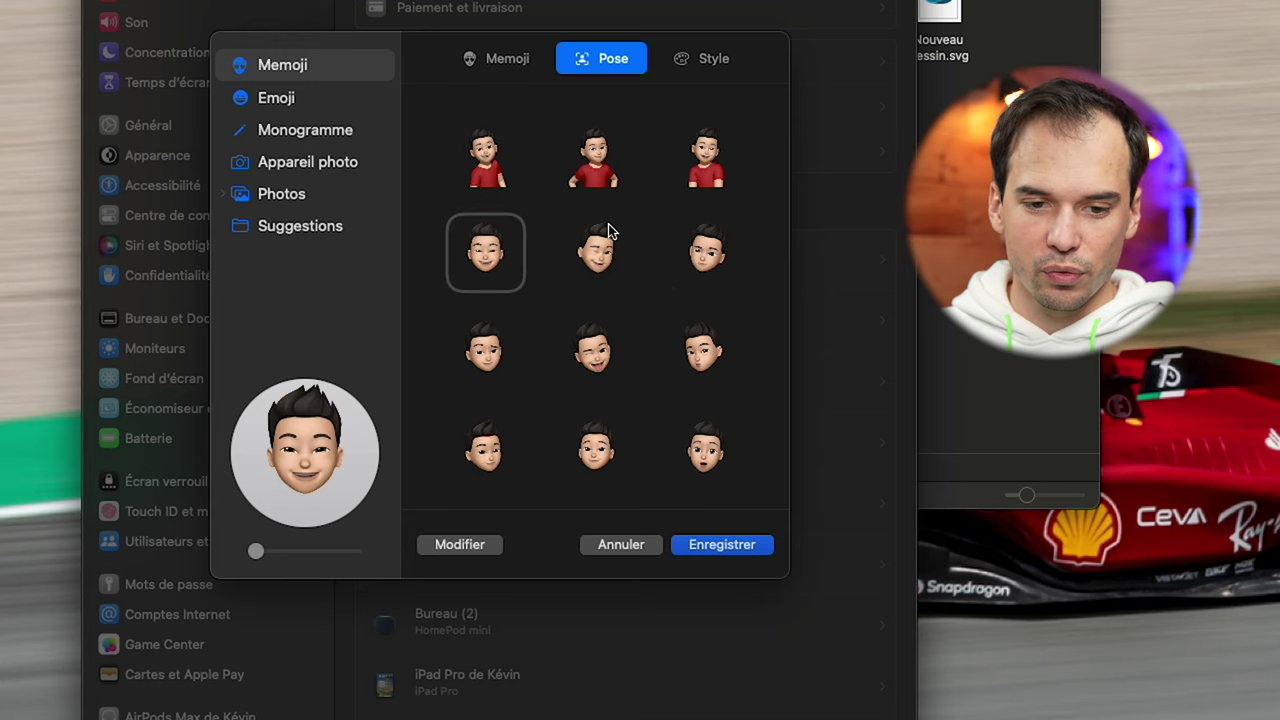
- Choose the Memoji pose in a red T-shirt with hands on hips, enlarge it and save it as the Apple ID picture
{"action": "left_click", "coordinate": [597, 162]}
{"action": "left_click", "coordinate": [258, 553]}
{"action": "left_click_drag", "start_coordinate": [258, 553], "coordinate": [295, 551]}
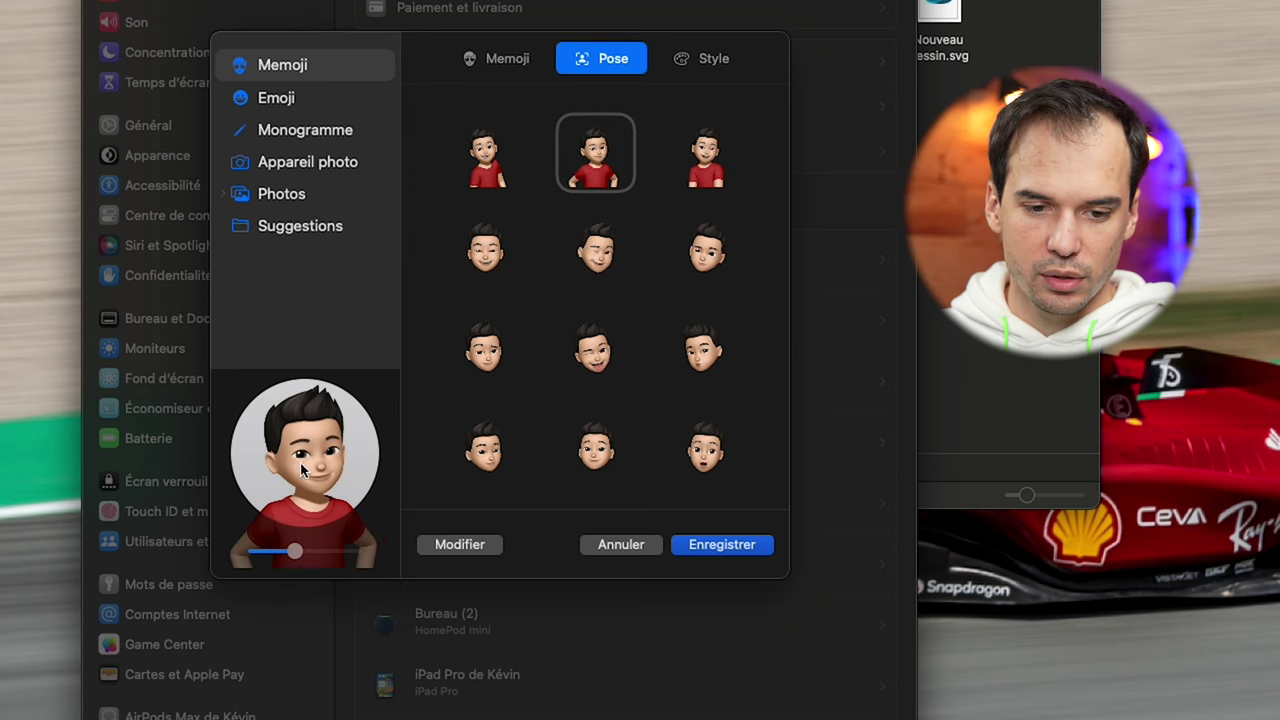
{"action": "left_click", "coordinate": [745, 543]}
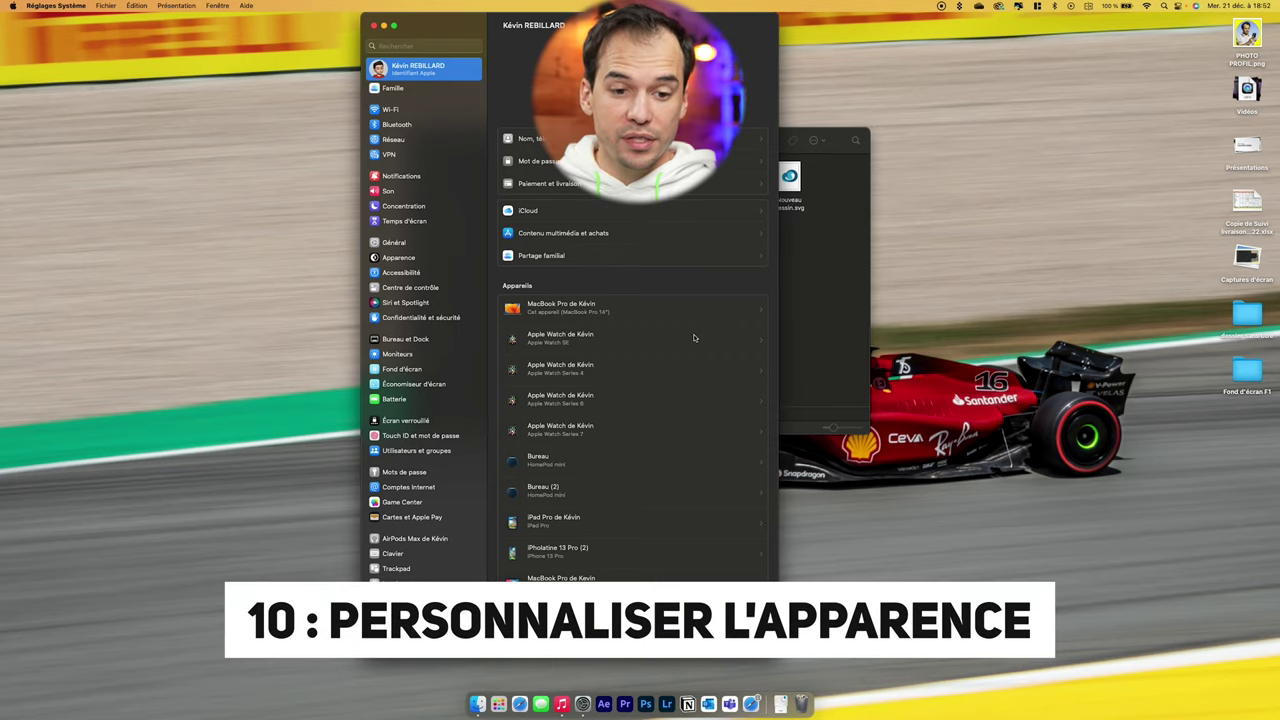
- Open the Apparence settings
{"action": "left_click", "coordinate": [400, 258]}
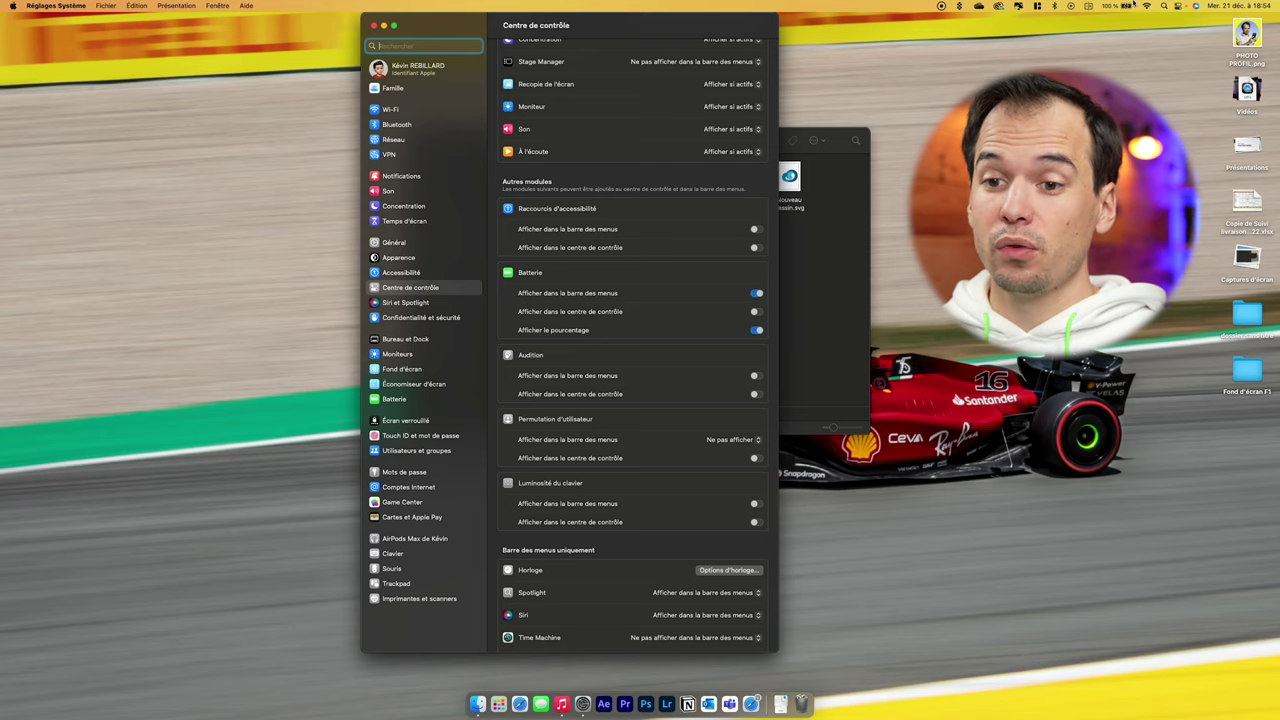
- In the Centre de contrôle settings, switch the battery's Afficher le pourcentage option off and back on
{"action": "left_click", "coordinate": [390, 288]}
{"action": "left_click", "coordinate": [757, 330]}
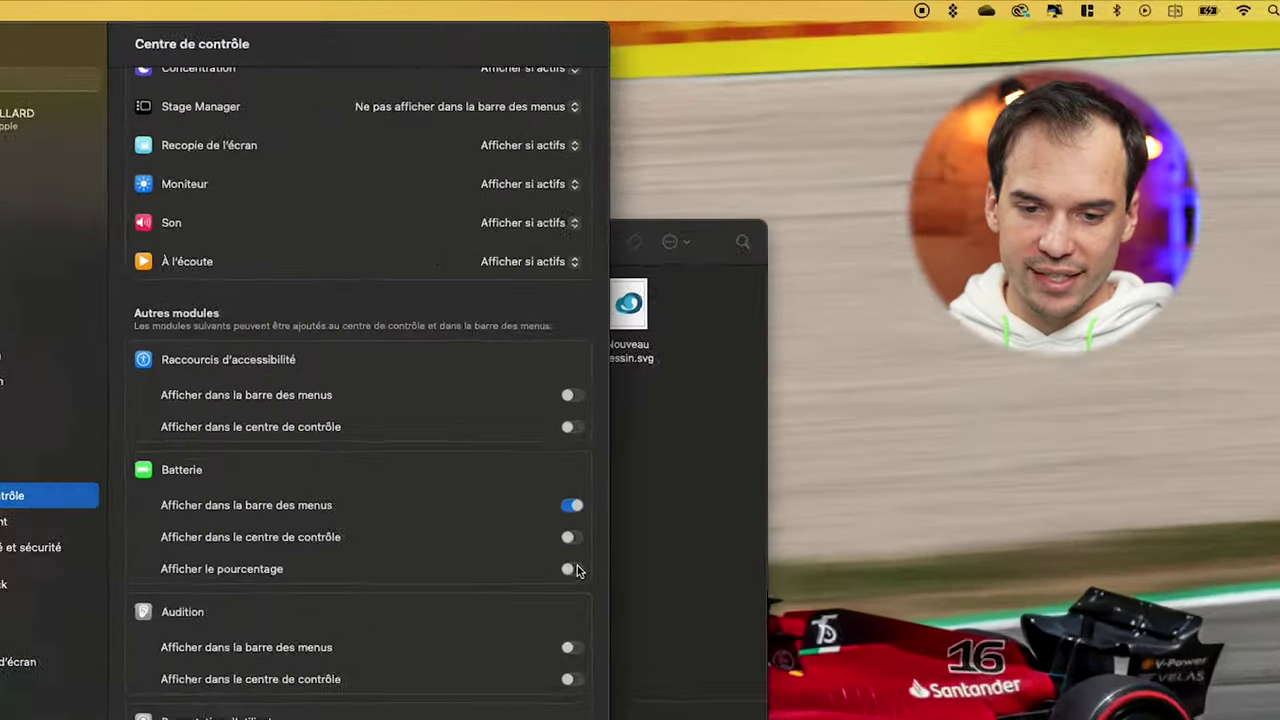
{"action": "left_click", "coordinate": [755, 330]}
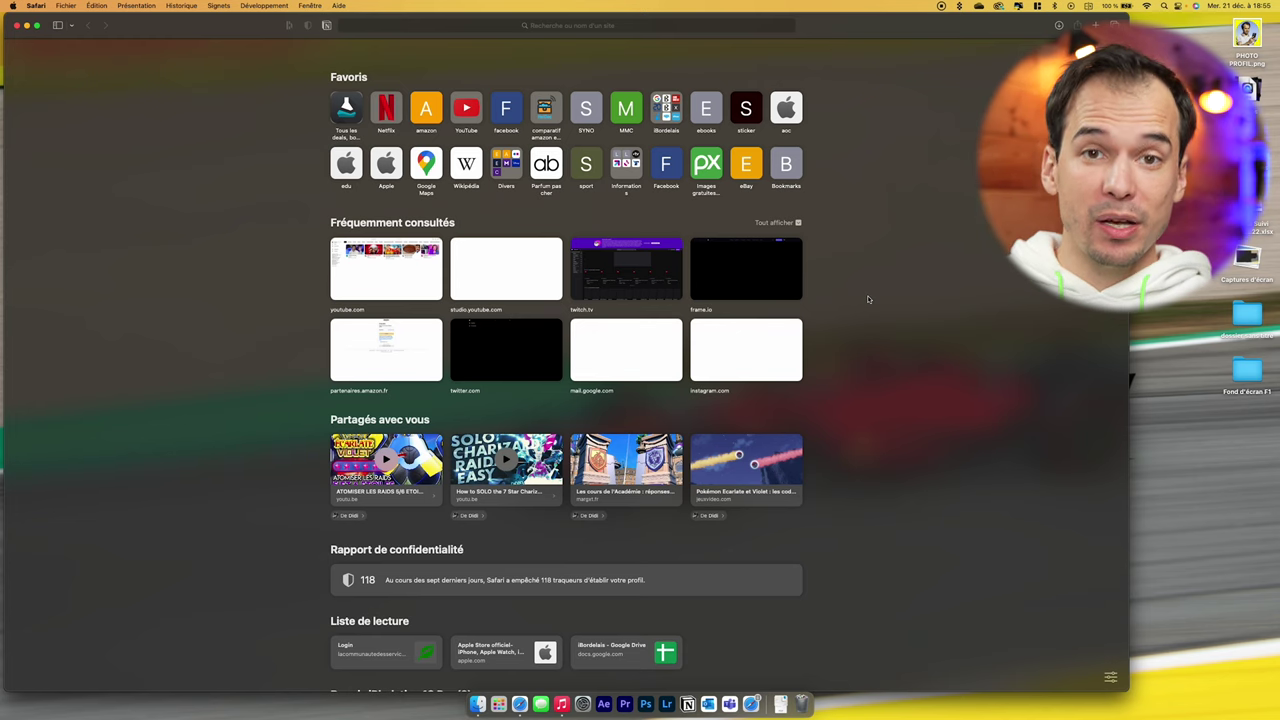
- Hide the Partagés avec vous, Onglets iCloud and Liste de lecture sections on the Safari start page
{"action": "right_click", "coordinate": [868, 299]}
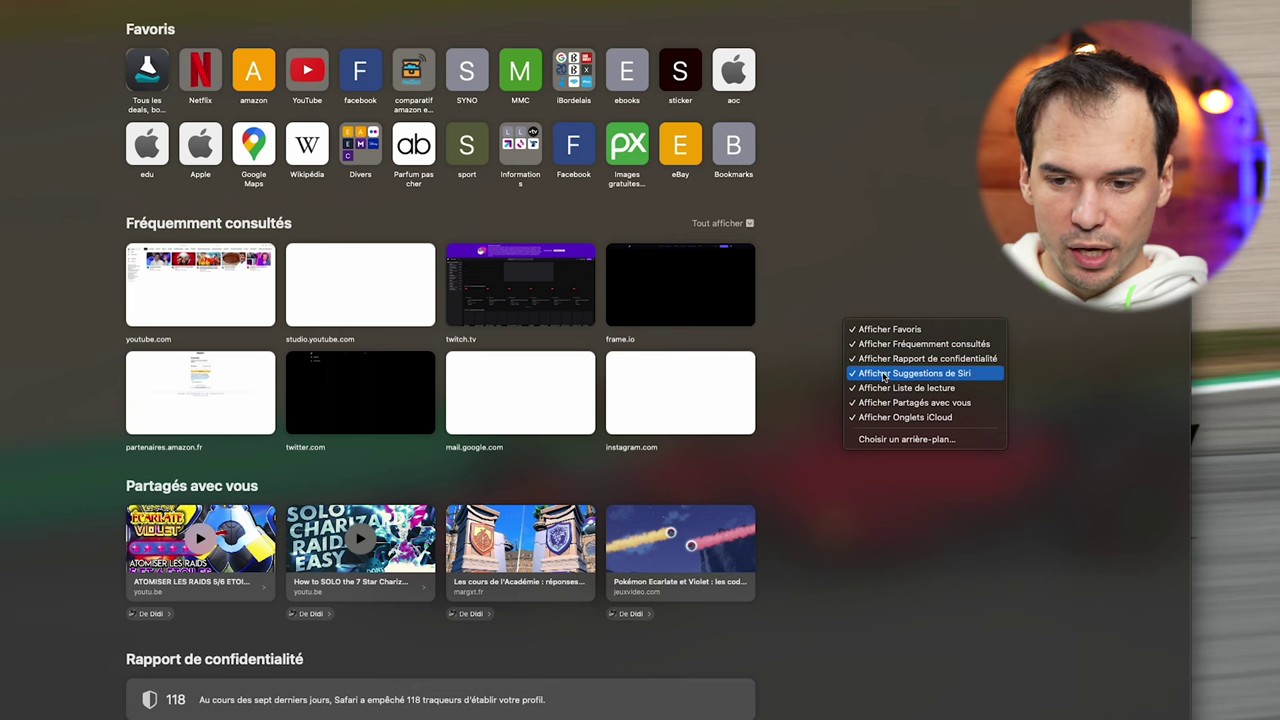
{"action": "left_click", "coordinate": [882, 403]}
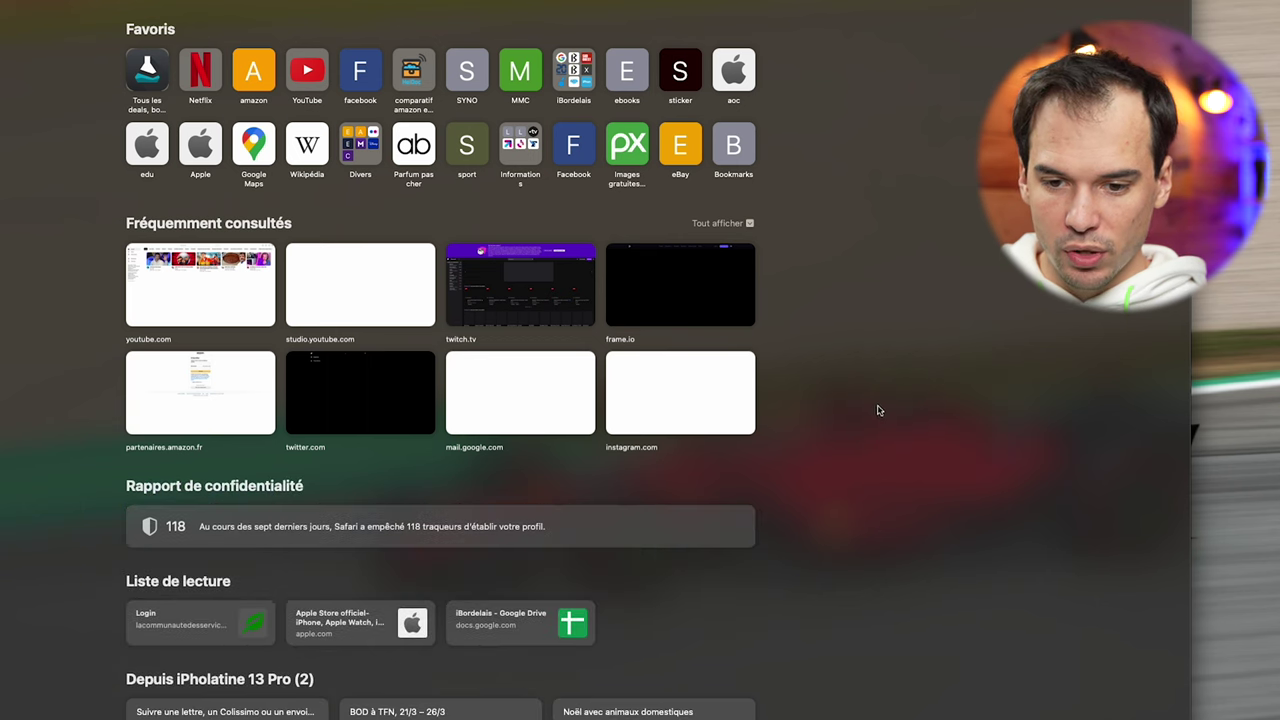
{"action": "right_click", "coordinate": [864, 324]}
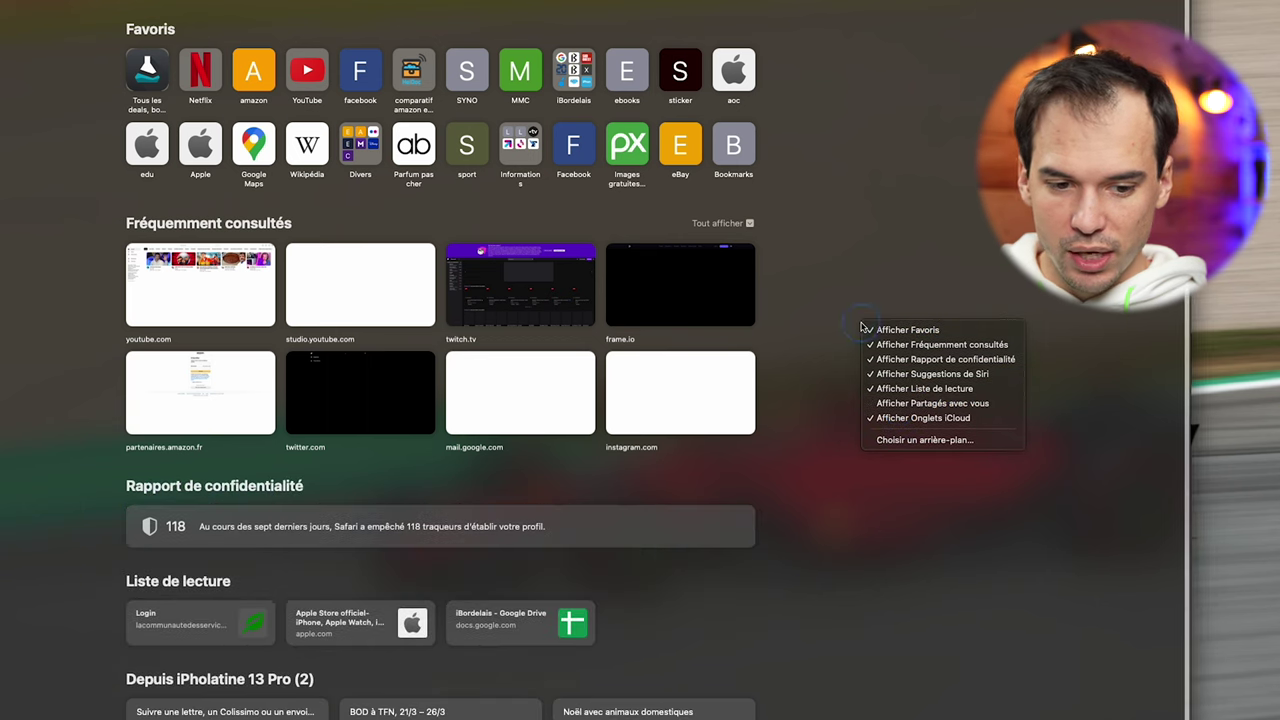
{"action": "left_click", "coordinate": [885, 418]}
{"action": "right_click", "coordinate": [877, 329]}
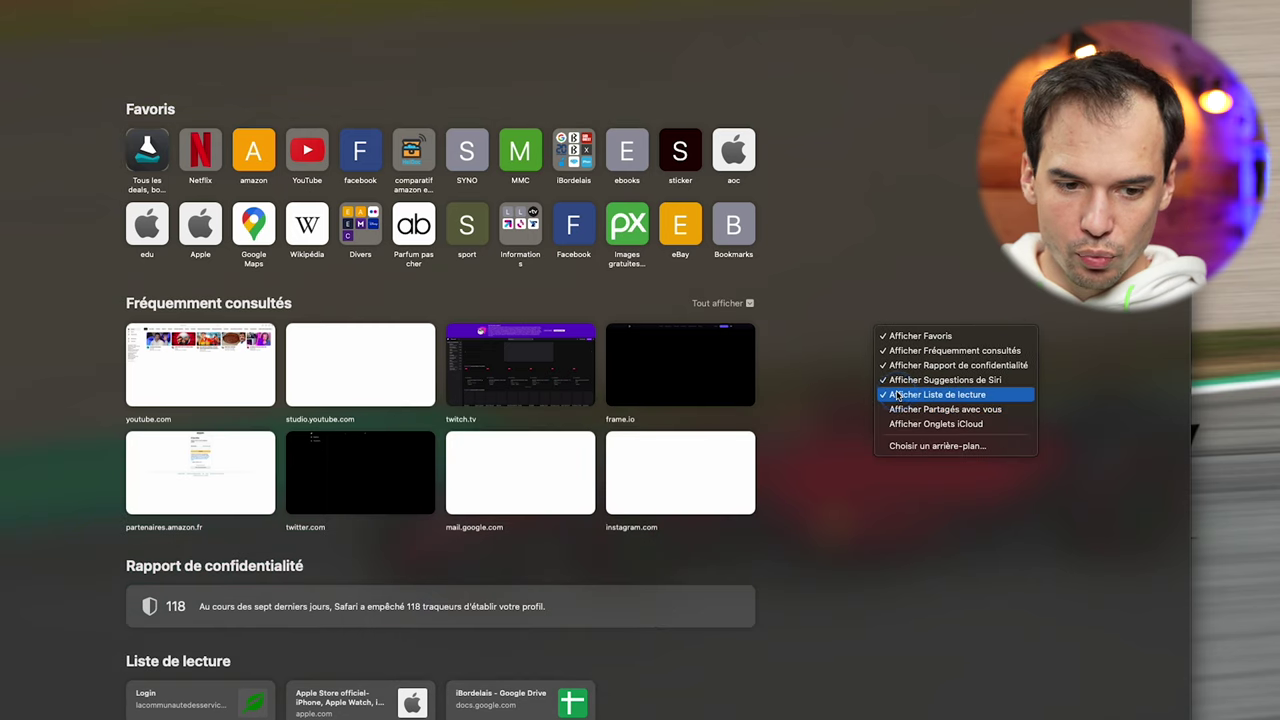
{"action": "left_click", "coordinate": [897, 396]}
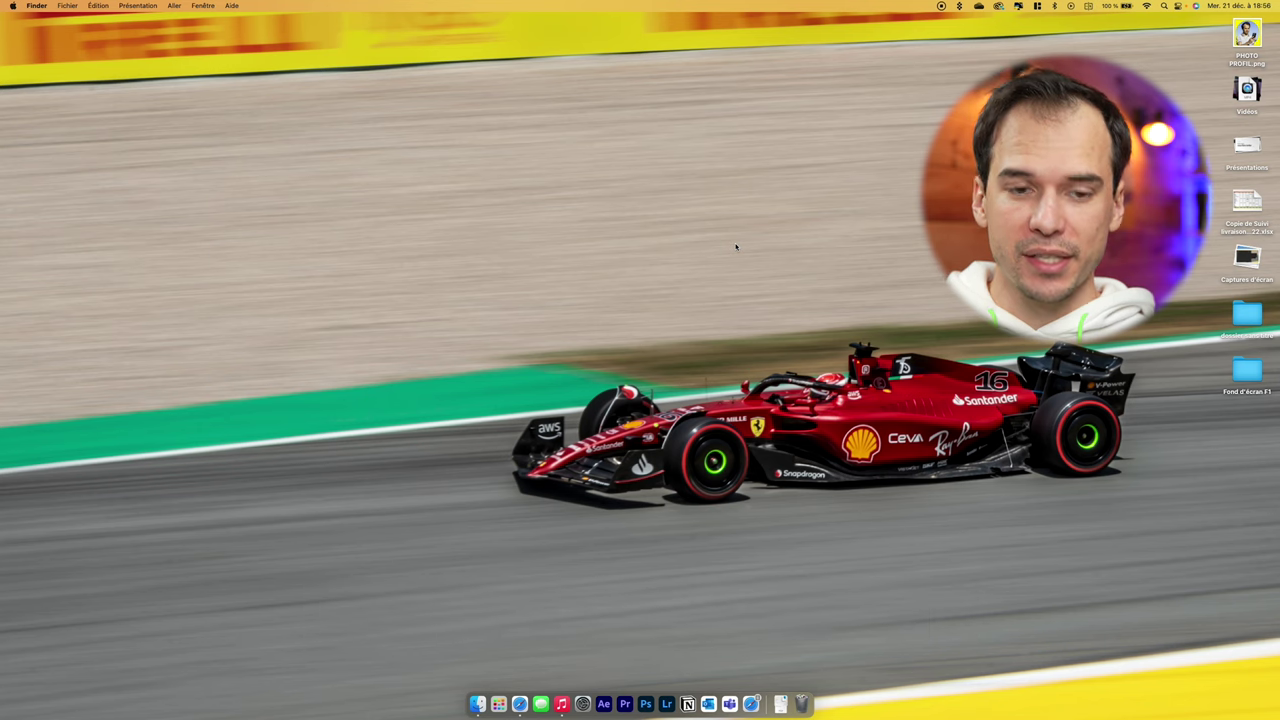
- Search Spotlight for "batterie" and open the Batterie settings
{"action": "key", "text": "super+space"}
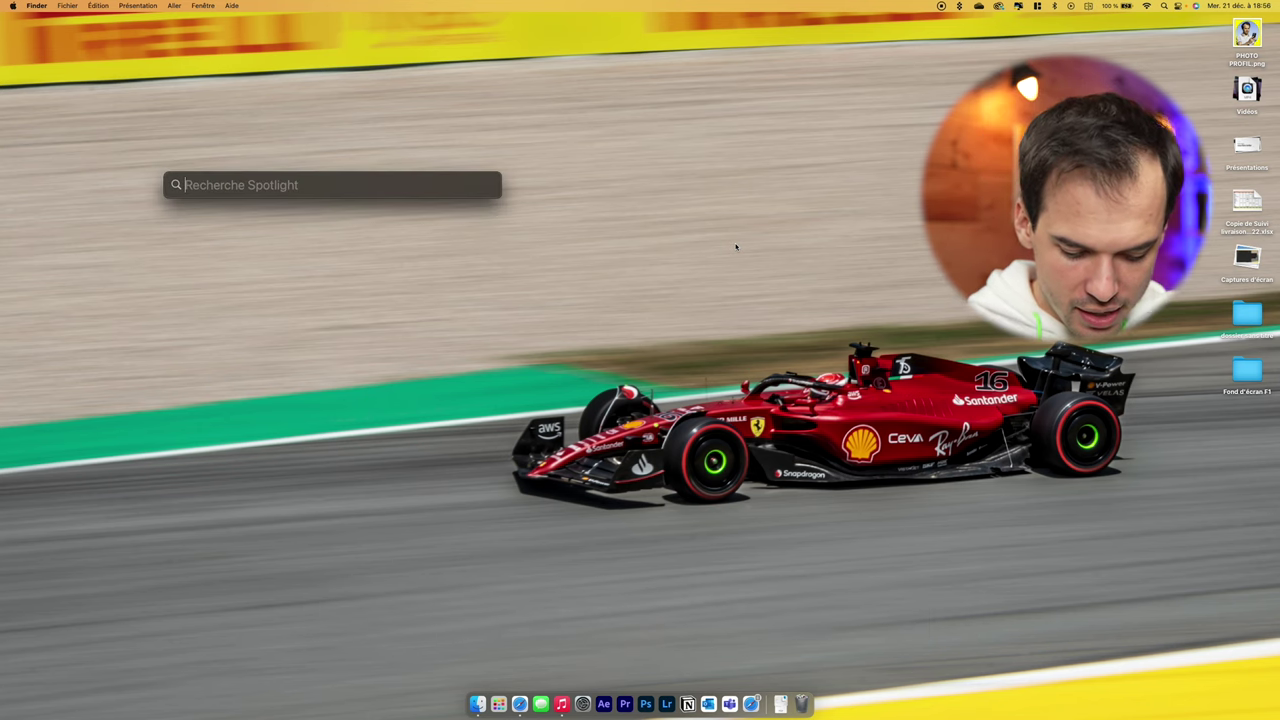
{"action": "type", "text": "batterie"}
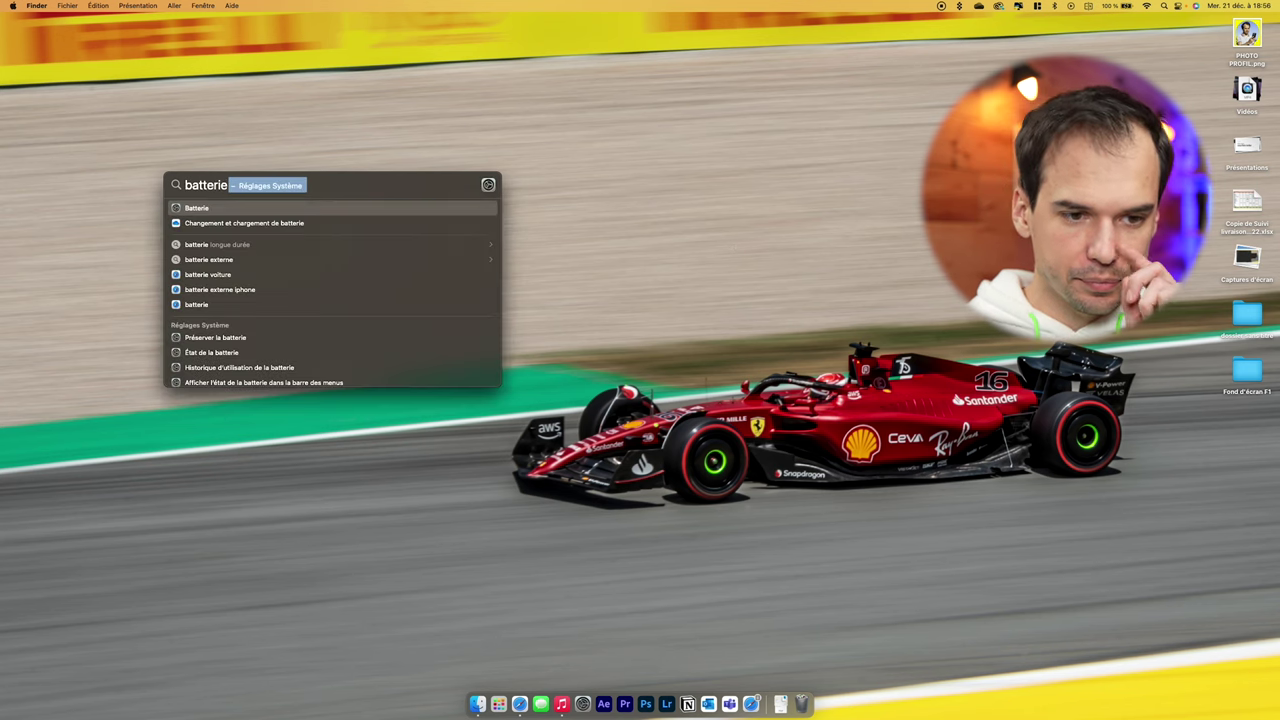
{"action": "key", "text": "Return"}
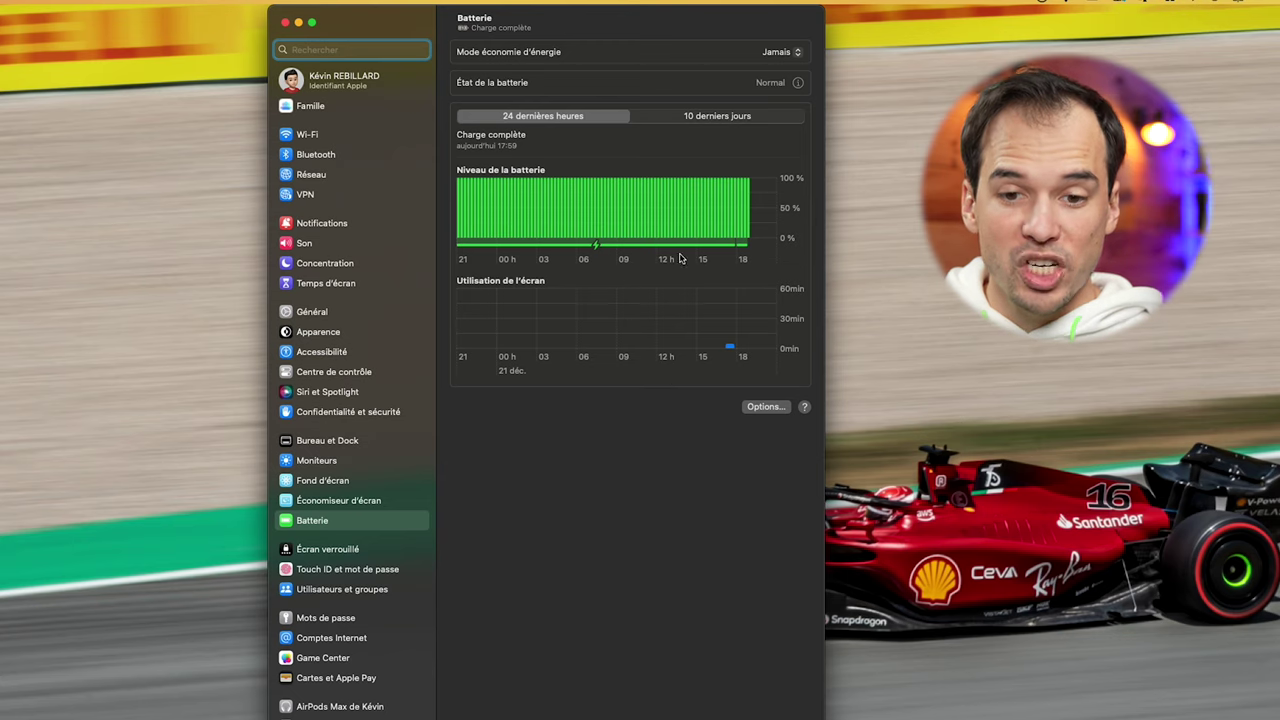
- Turn on Recharge optimisée de la batterie in the battery health details and close them
{"action": "left_click", "coordinate": [797, 82]}
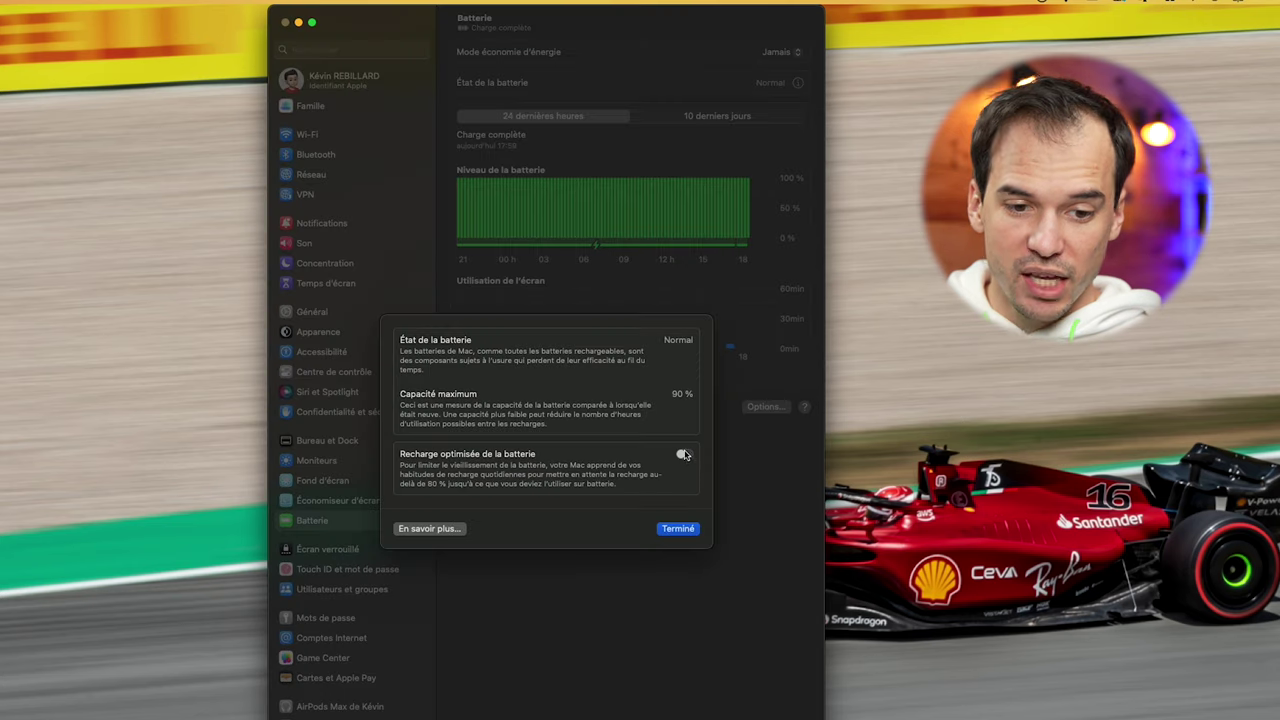
{"action": "left_click", "coordinate": [680, 458]}
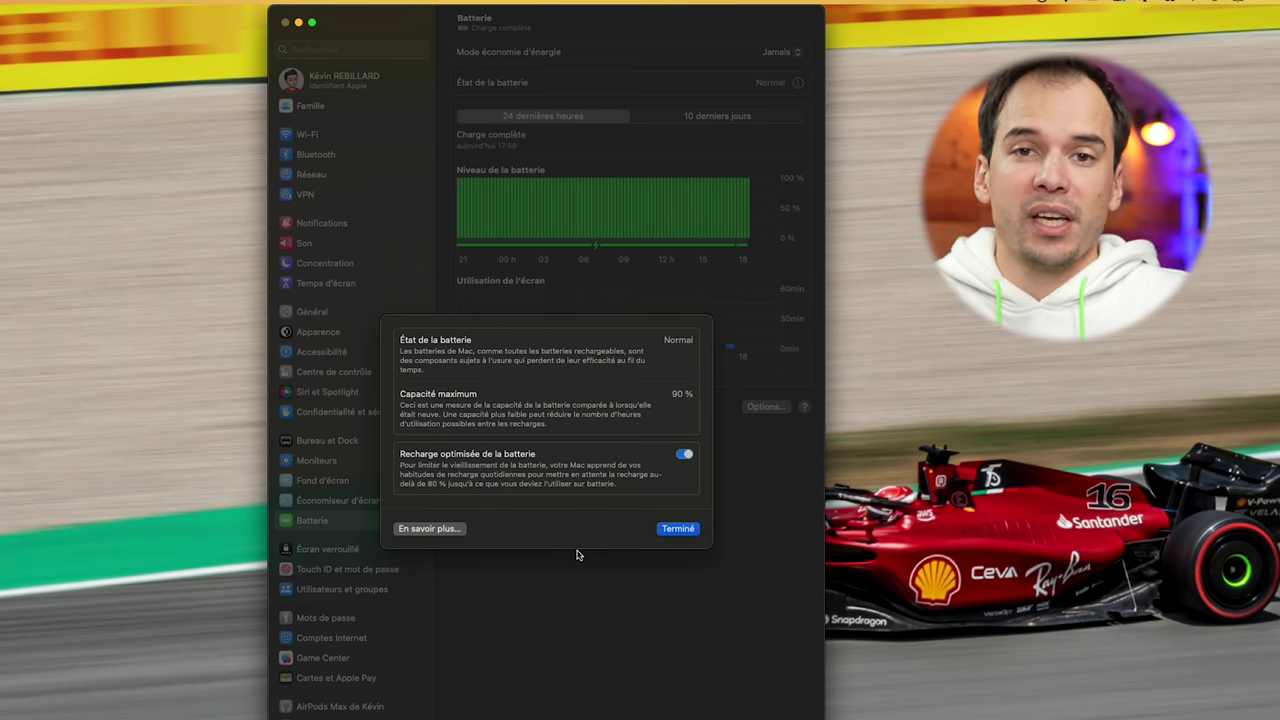
{"action": "left_click", "coordinate": [672, 530]}
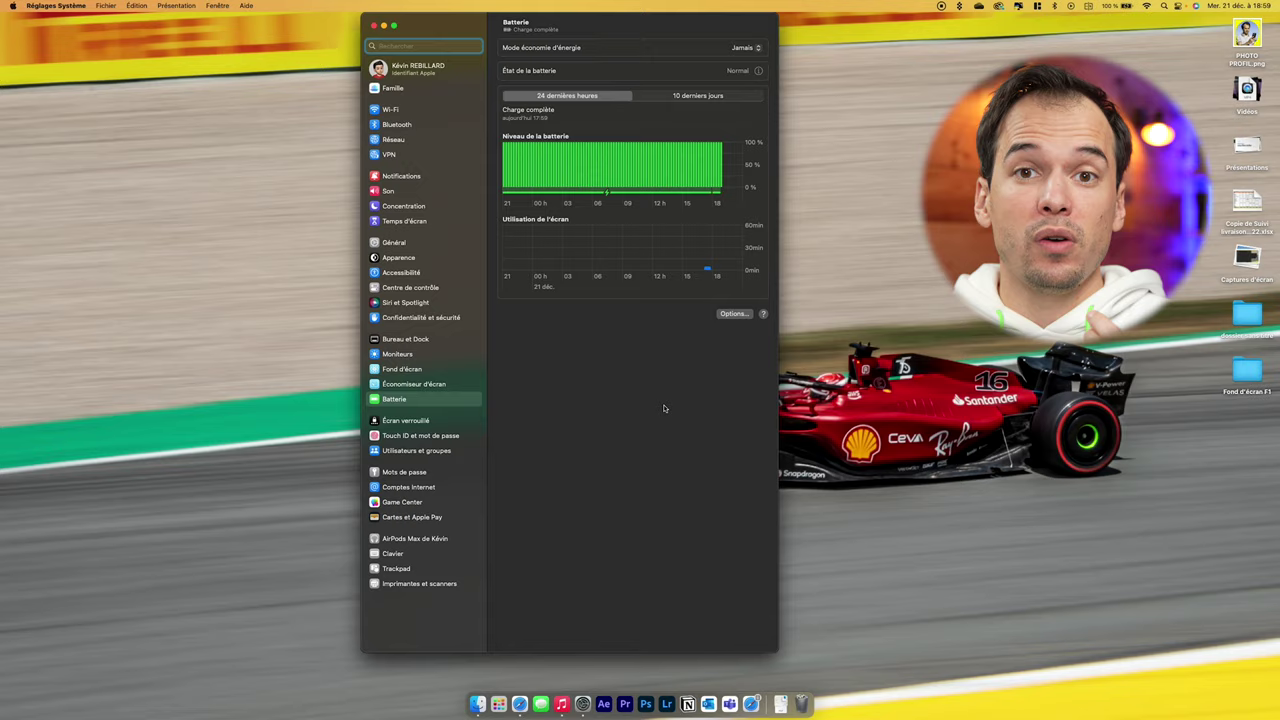
- Search the system settings for "watch", view the Apple Watch unlock options, and clear the search
{"action": "type", "text": "watch"}
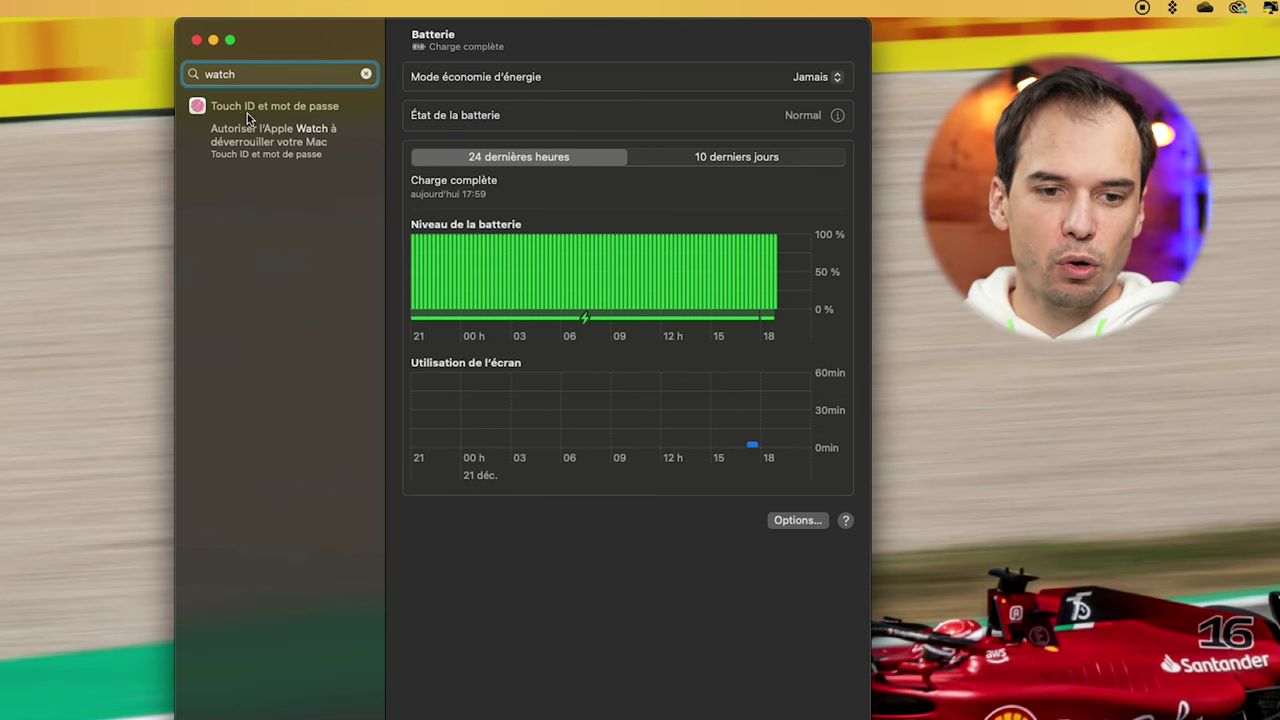
{"action": "left_click", "coordinate": [398, 89]}
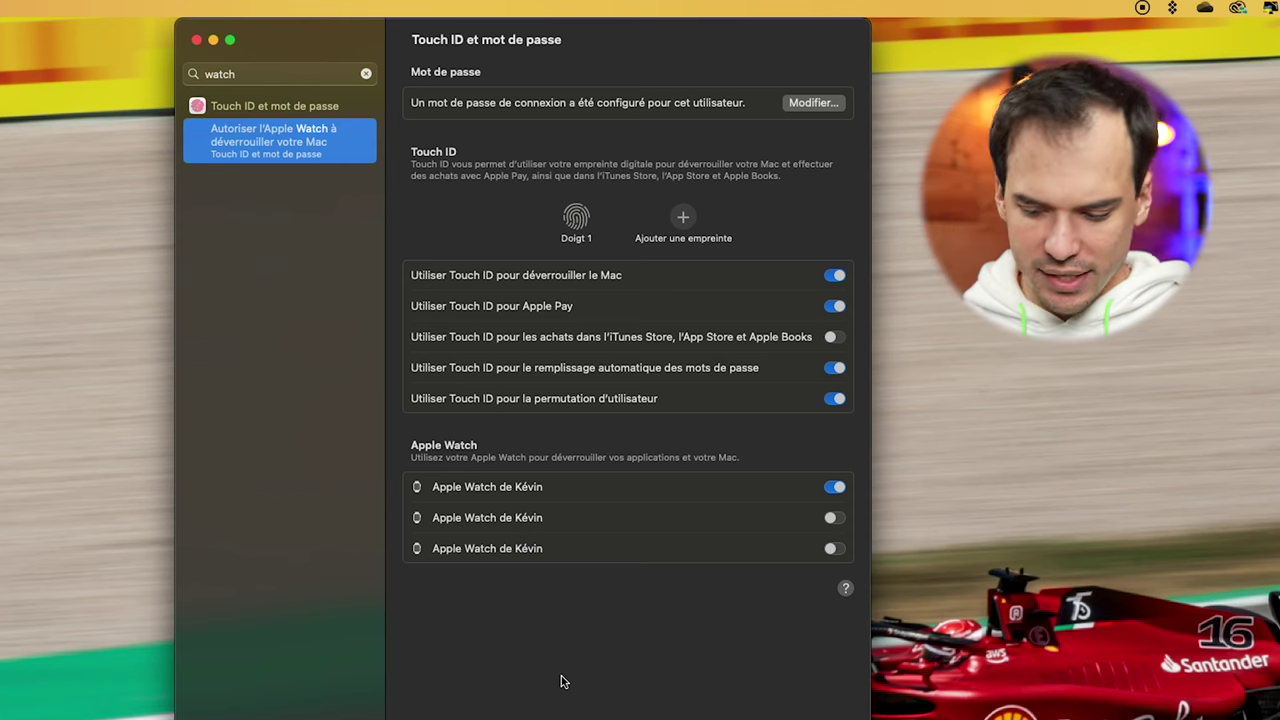
{"action": "key", "text": "Escape"}
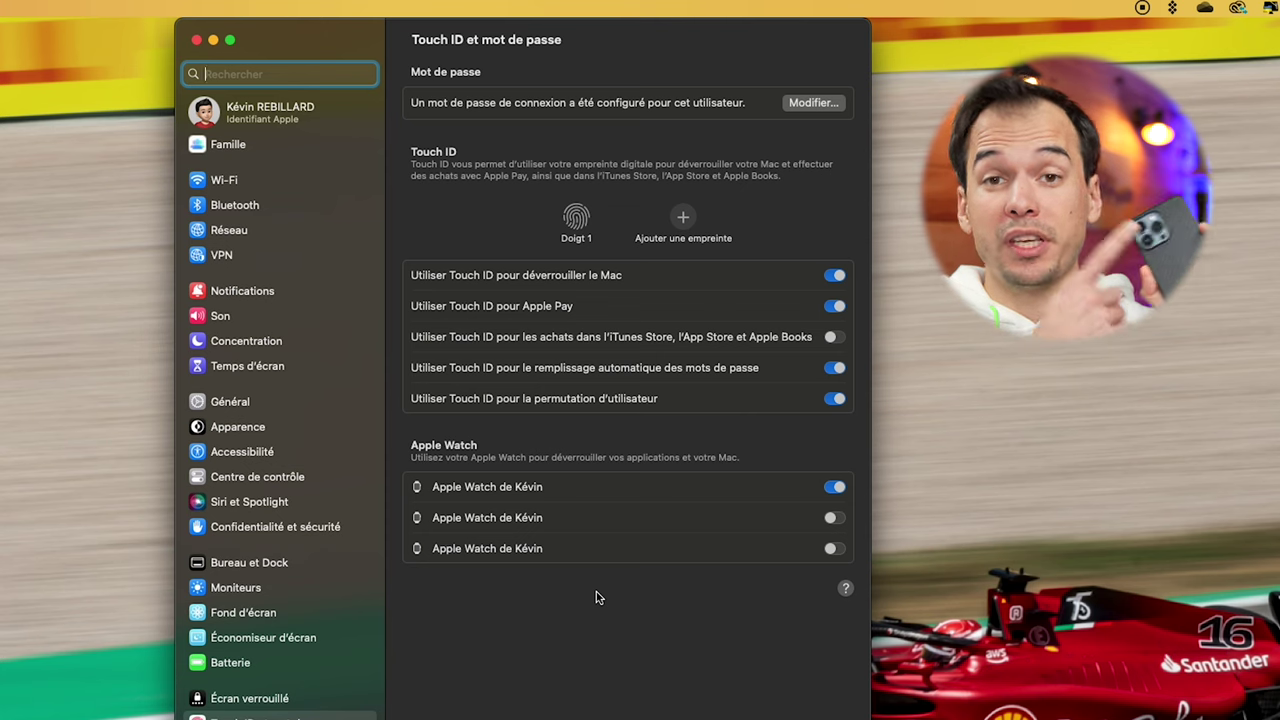